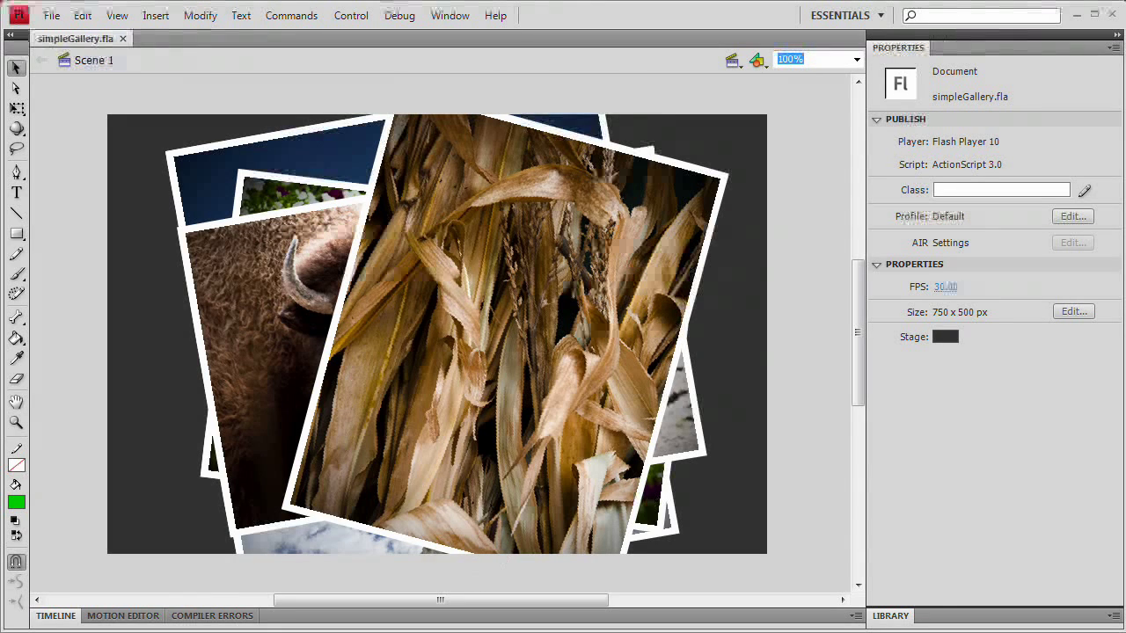
# - Test-play simpleGallery.swf in its preview window, with the bison photo in front
pyautogui.hotkey('ctrl', 'Return')
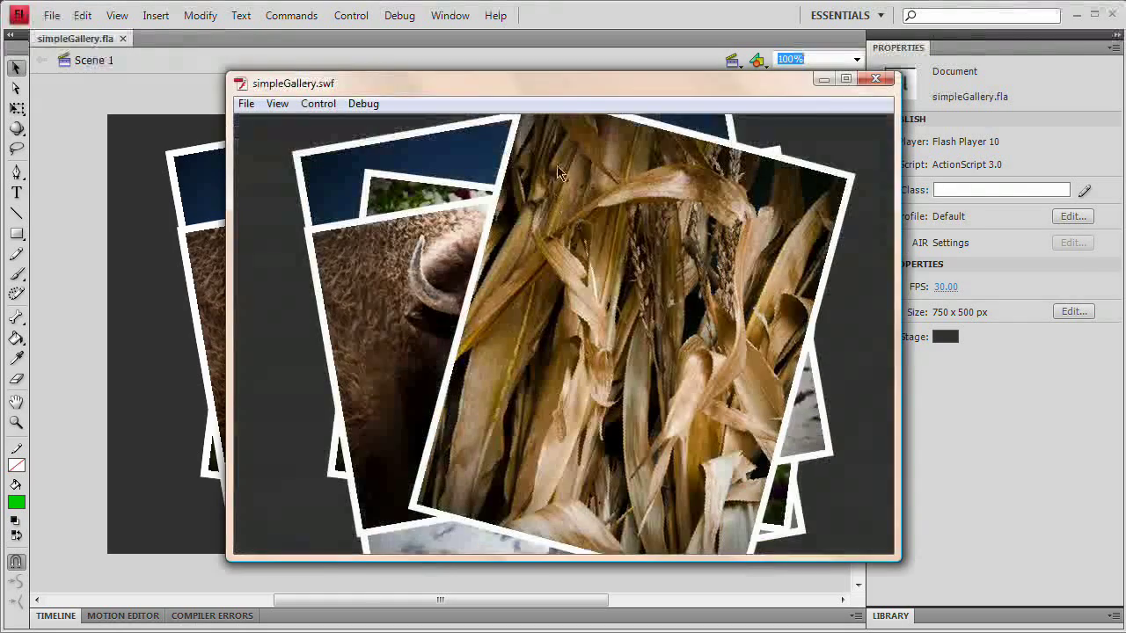
pyautogui.moveTo(570, 88); pyautogui.dragTo(497, 77)
# - Click the photo stack to send the corn, bison and totem-pole photos to the back in turn
pyautogui.click(497, 317)
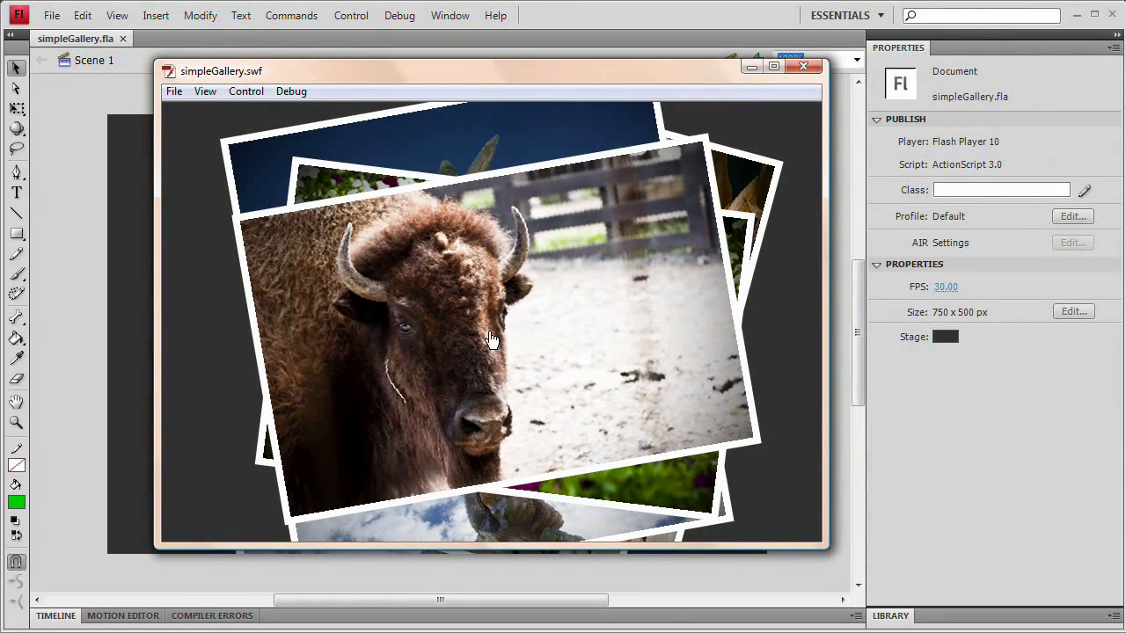
pyautogui.click(491, 341)
pyautogui.click(519, 299)
pyautogui.click(507, 312)
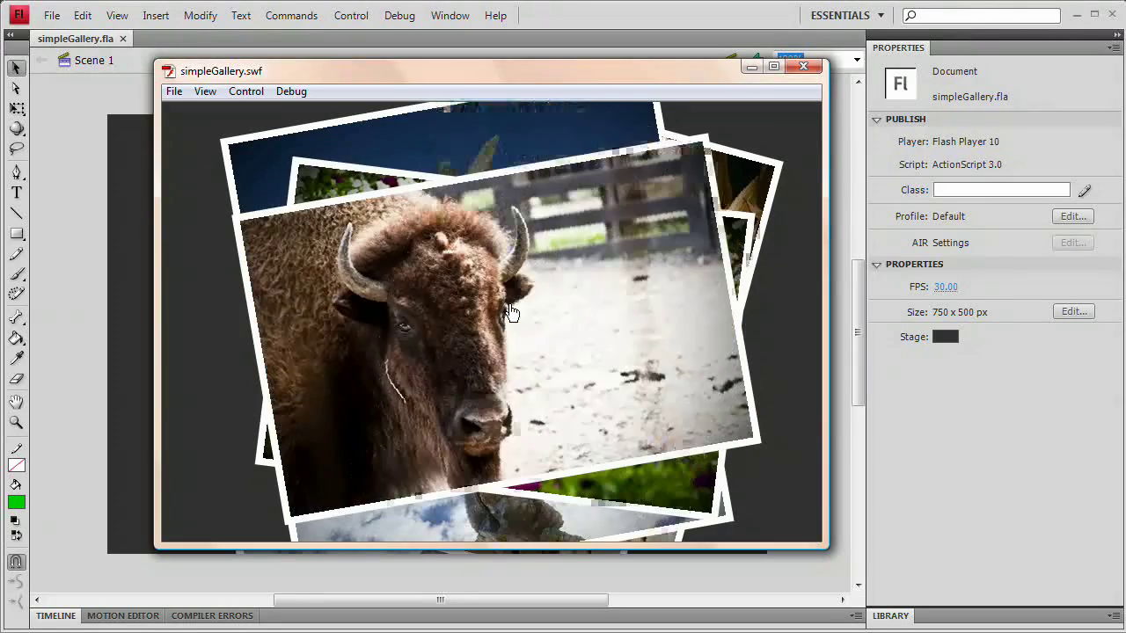
pyautogui.click(510, 308)
pyautogui.click(512, 306)
pyautogui.click(511, 306)
pyautogui.click(510, 306)
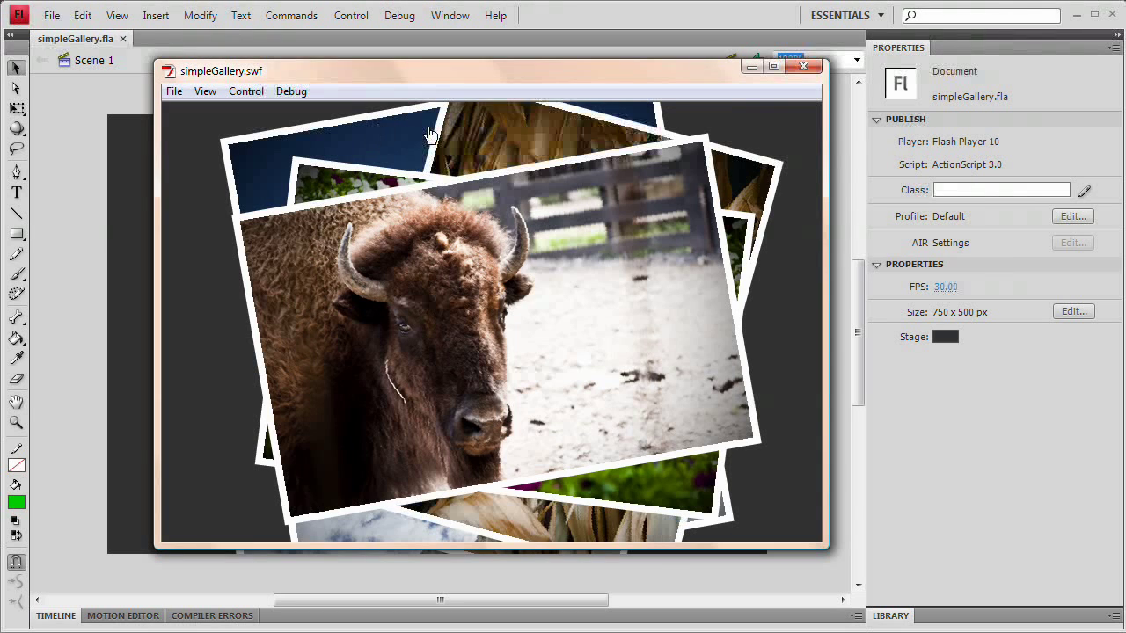
# - Keep cycling the bison, flowers, corn and totem-pole photos to the back, then close the test window
pyautogui.click(518, 306)
pyautogui.click(517, 306)
pyautogui.click(504, 293)
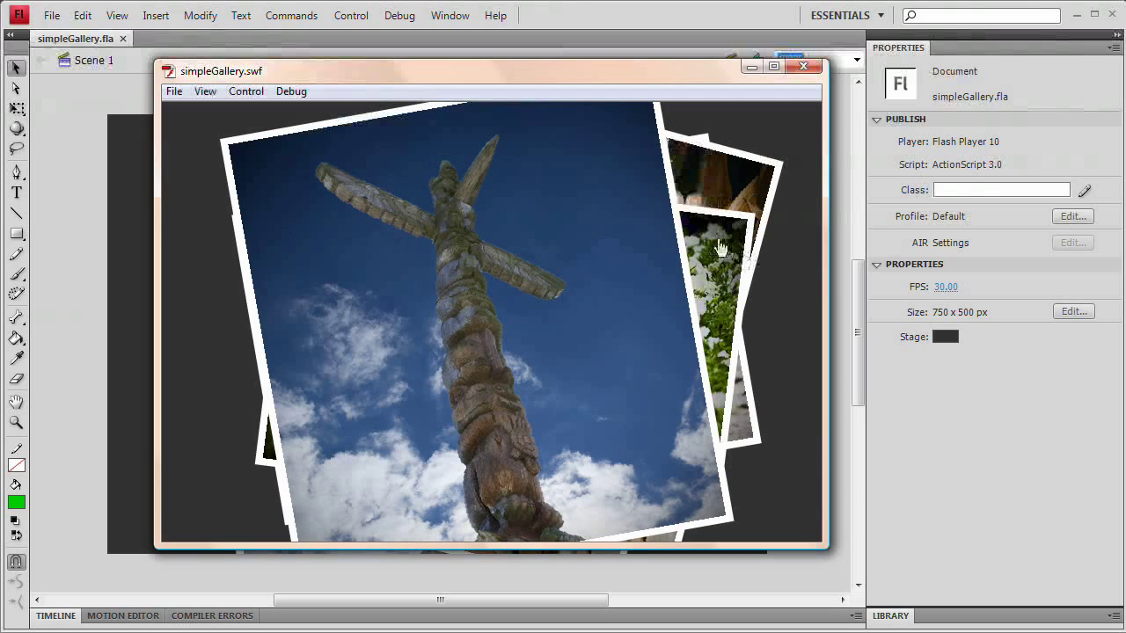
pyautogui.click(555, 295)
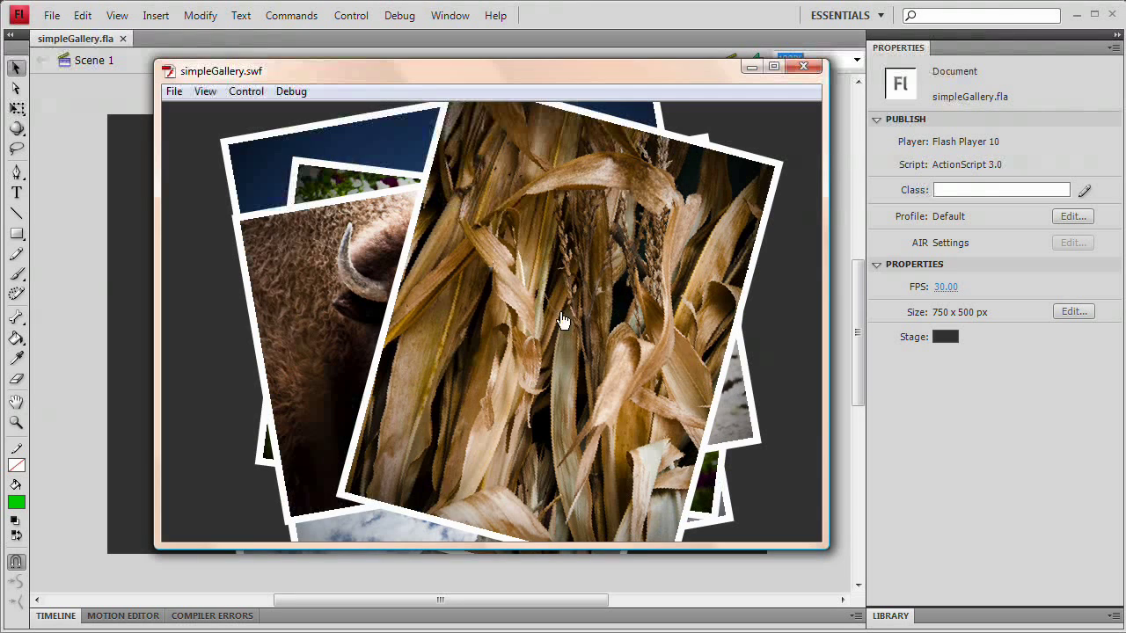
pyautogui.click(400, 294)
pyautogui.click(528, 303)
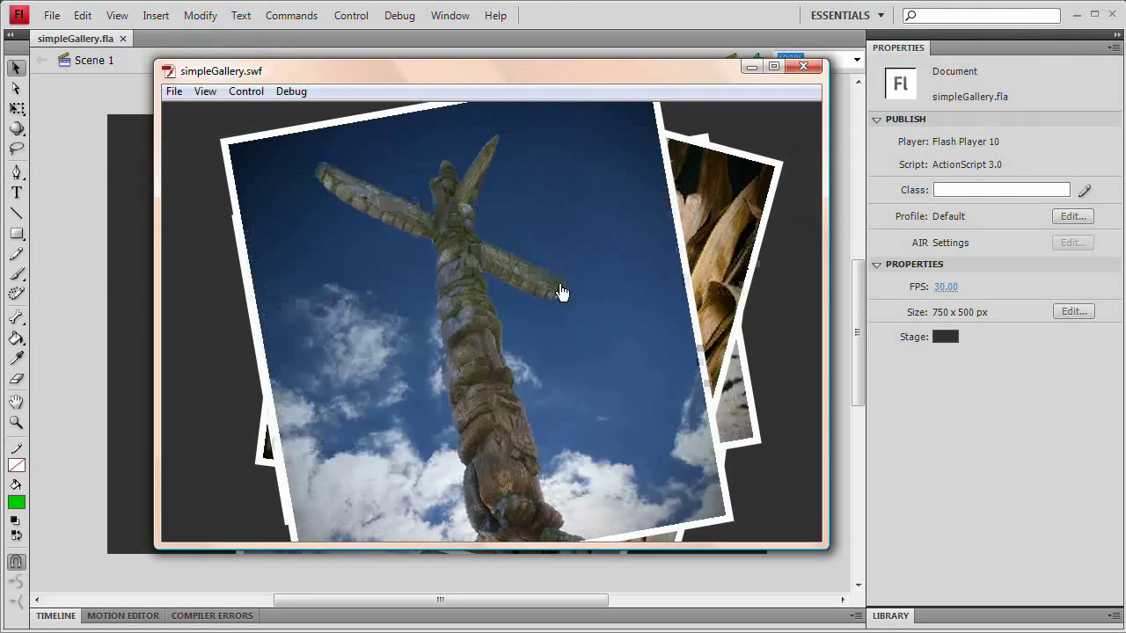
pyautogui.click(607, 297)
pyautogui.click(583, 303)
pyautogui.click(583, 302)
pyautogui.click(576, 317)
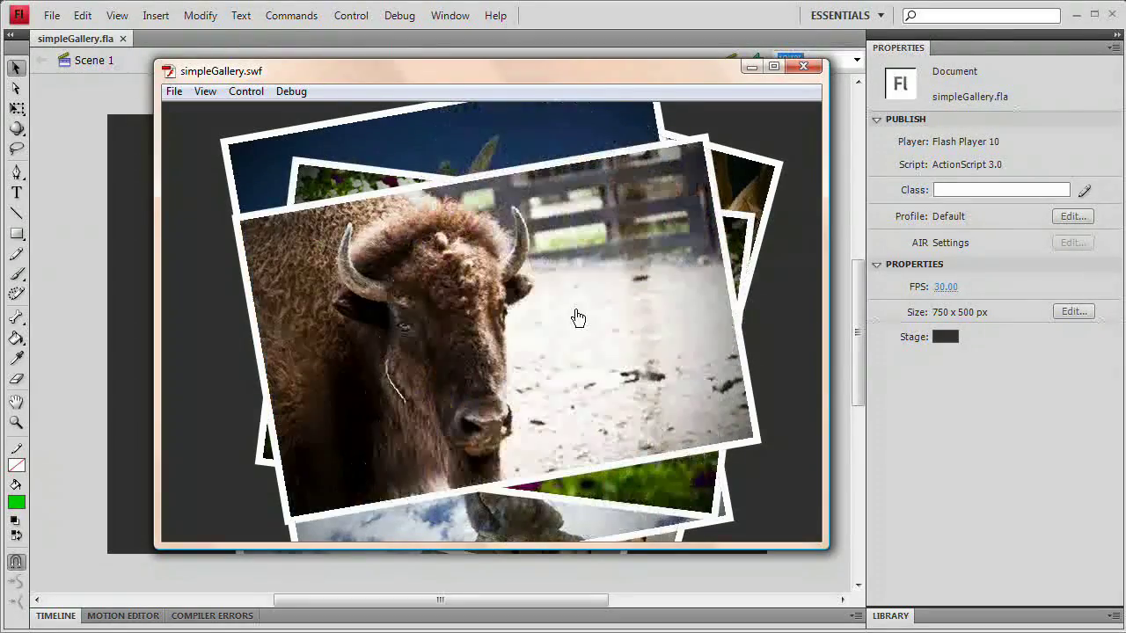
pyautogui.click(526, 285)
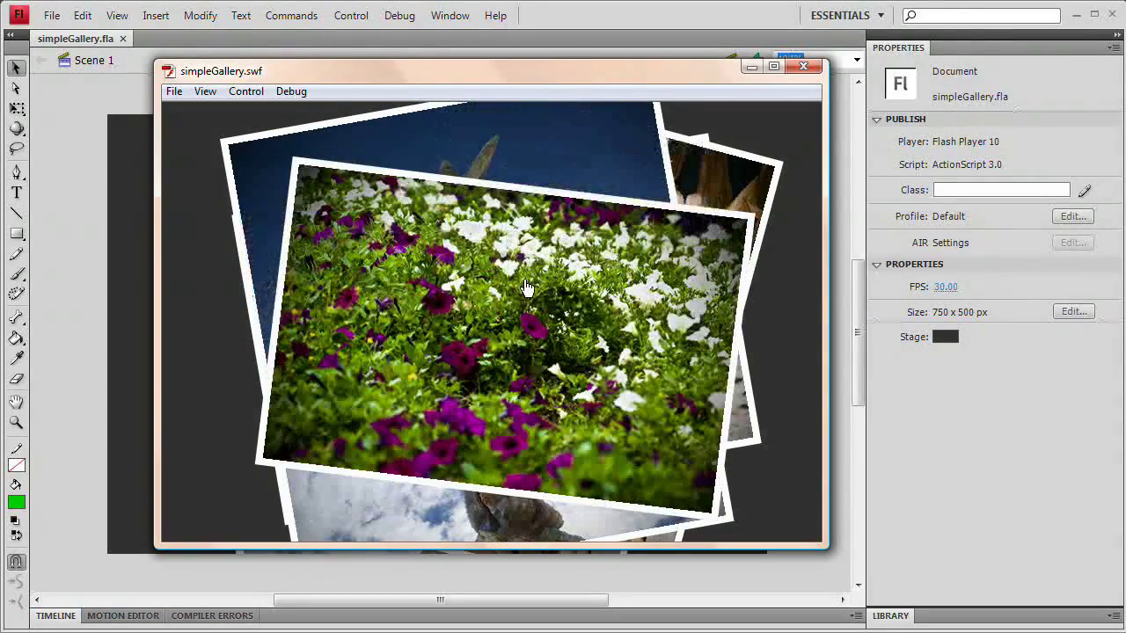
pyautogui.click(802, 69)
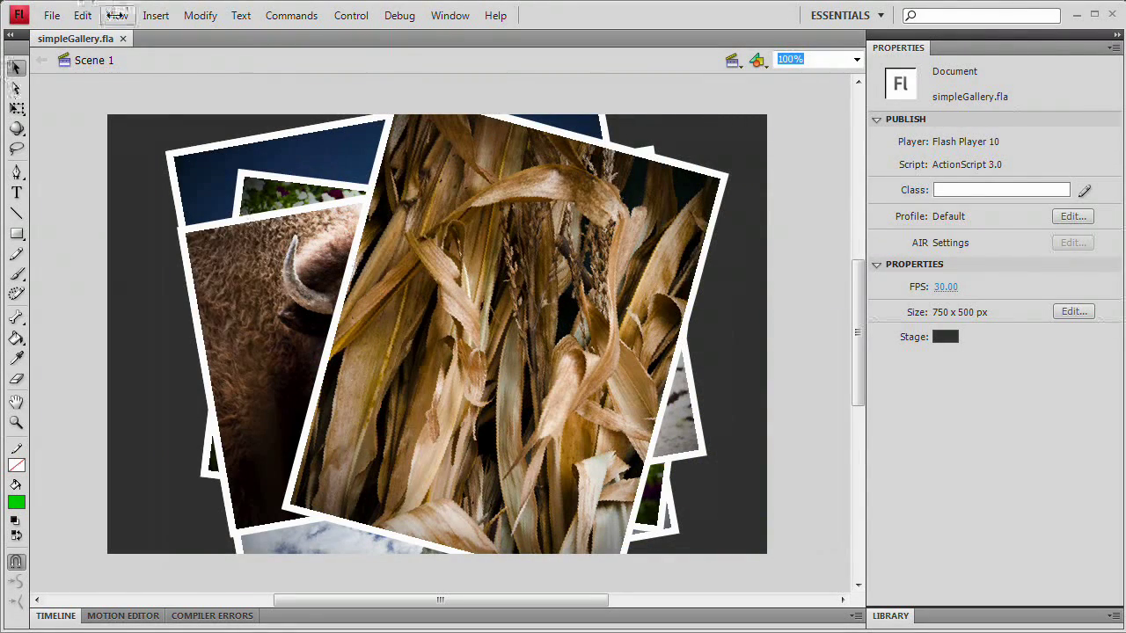
# - Create a new ActionScript 3.0 Flash file
pyautogui.click(51, 16)
pyautogui.click(64, 38)
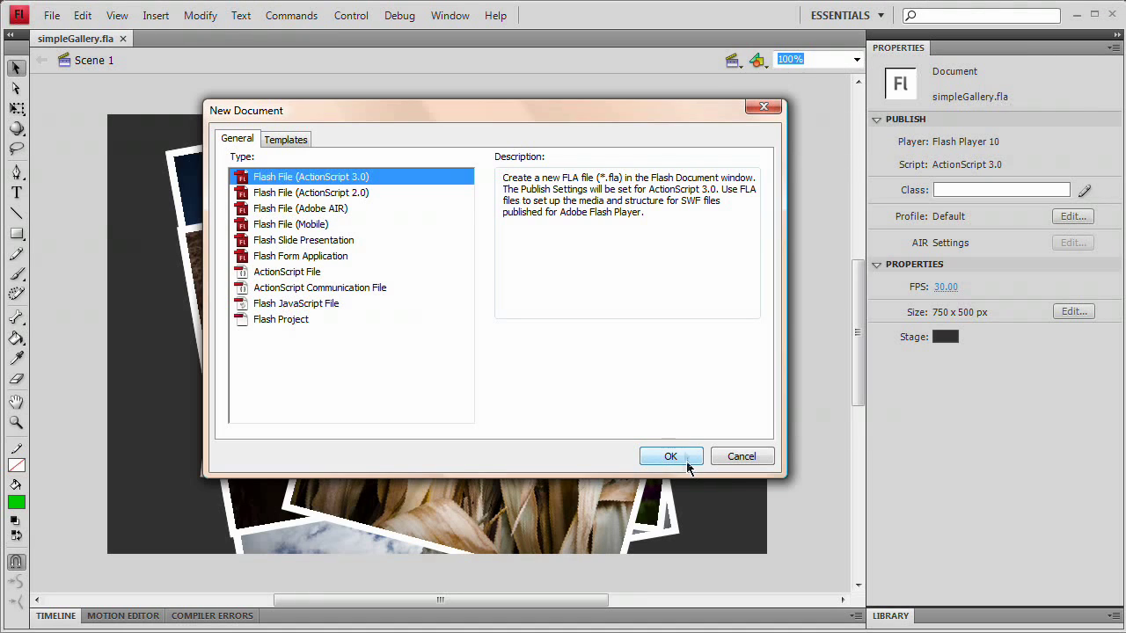
pyautogui.click(671, 457)
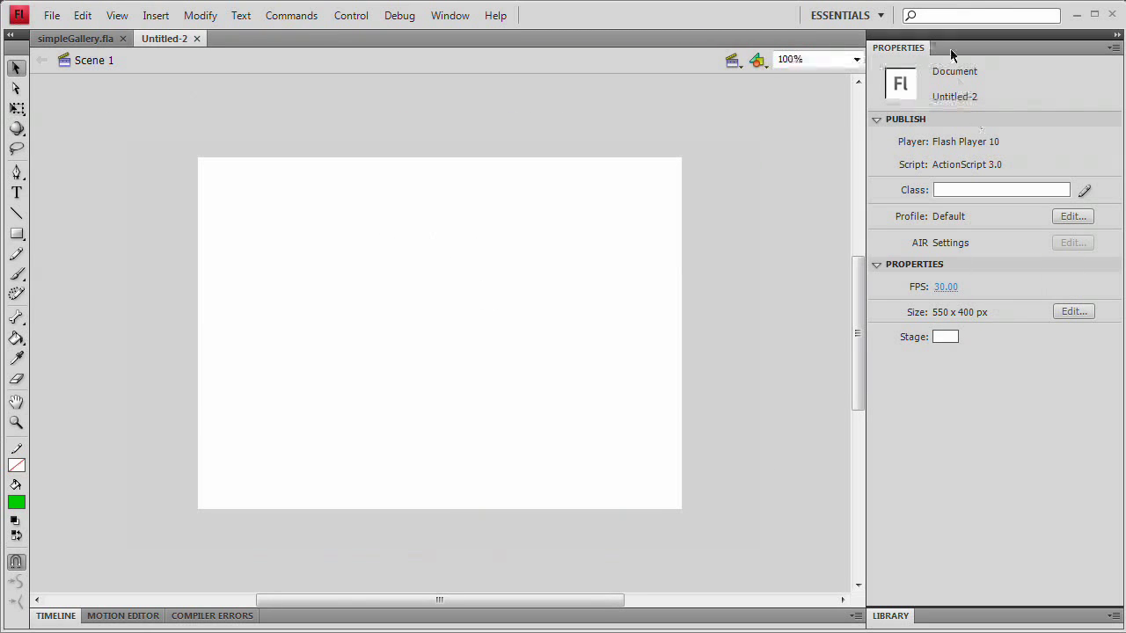
# - Set the document size to 750 × 500 px with a dark grey #333333 background
pyautogui.click(1070, 311)
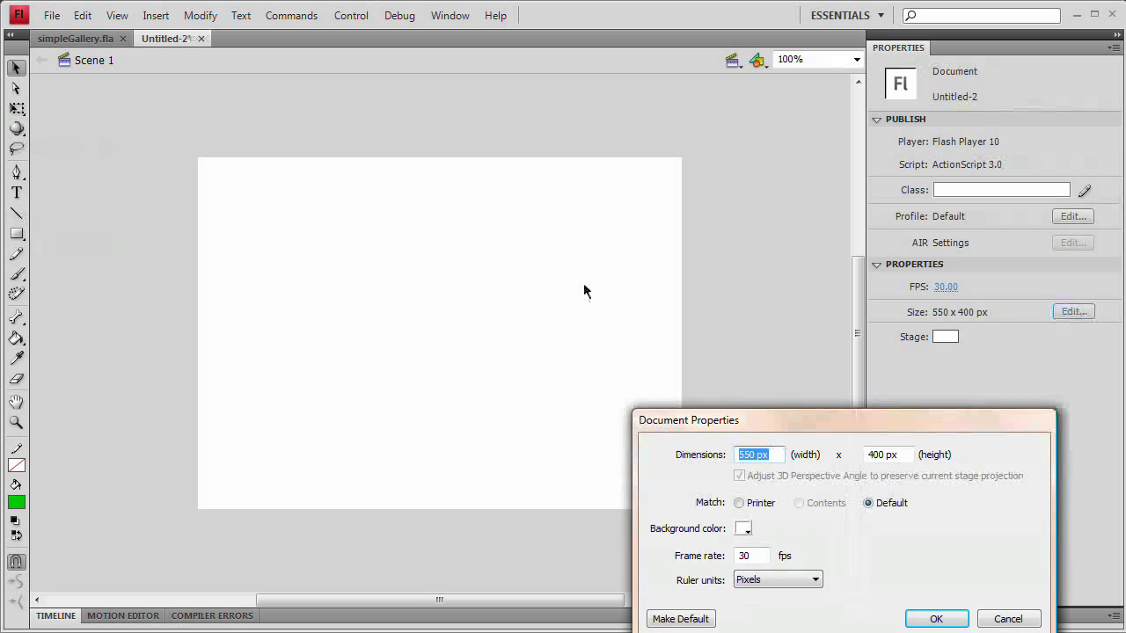
pyautogui.moveTo(789, 419); pyautogui.dragTo(530, 254)
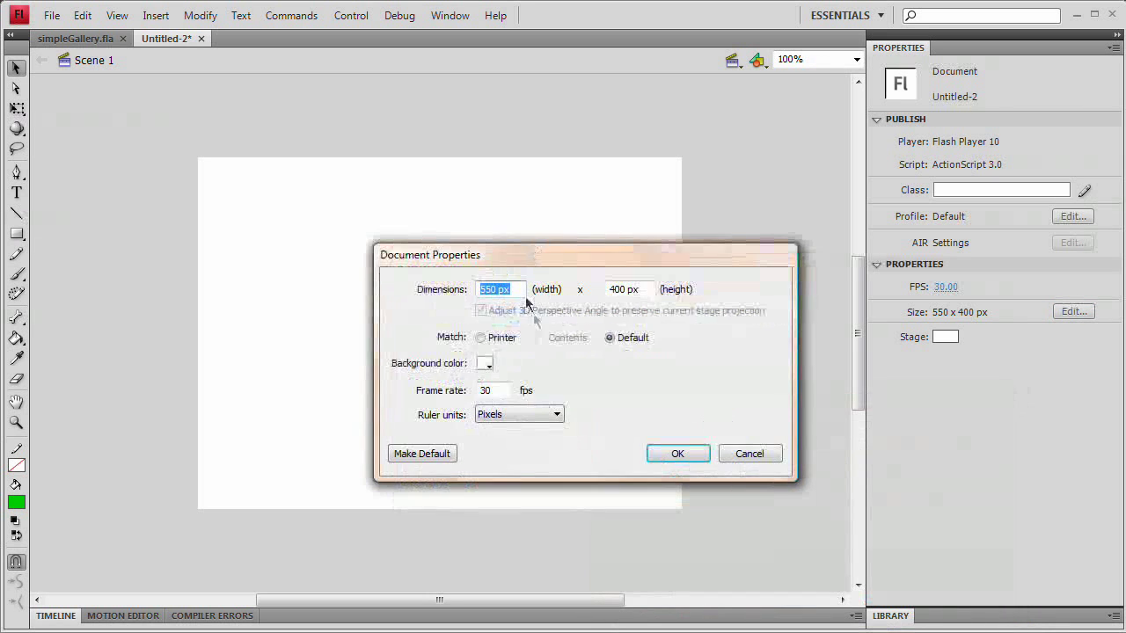
pyautogui.write('750')
pyautogui.press('Tab')
pyautogui.write('5')
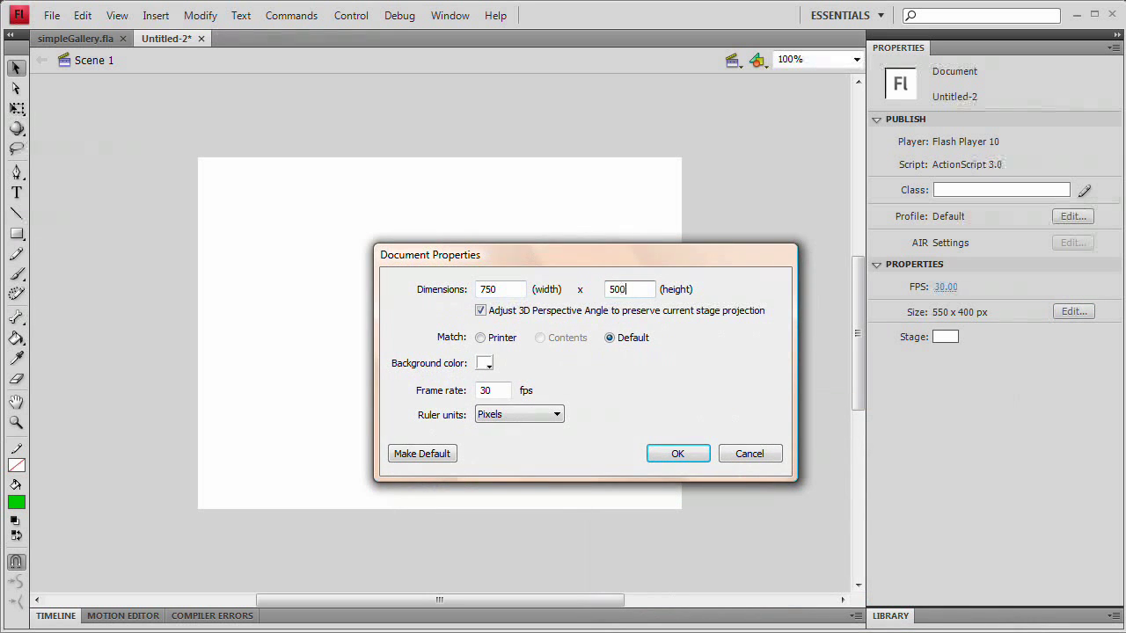
pyautogui.click(483, 364)
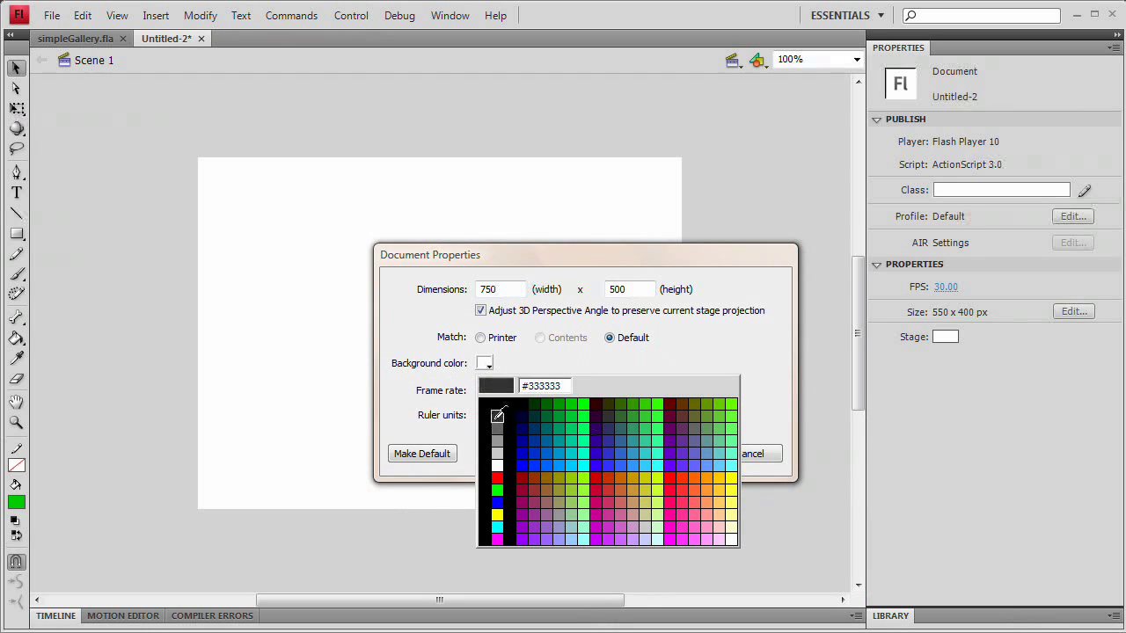
pyautogui.click(503, 415)
pyautogui.click(675, 454)
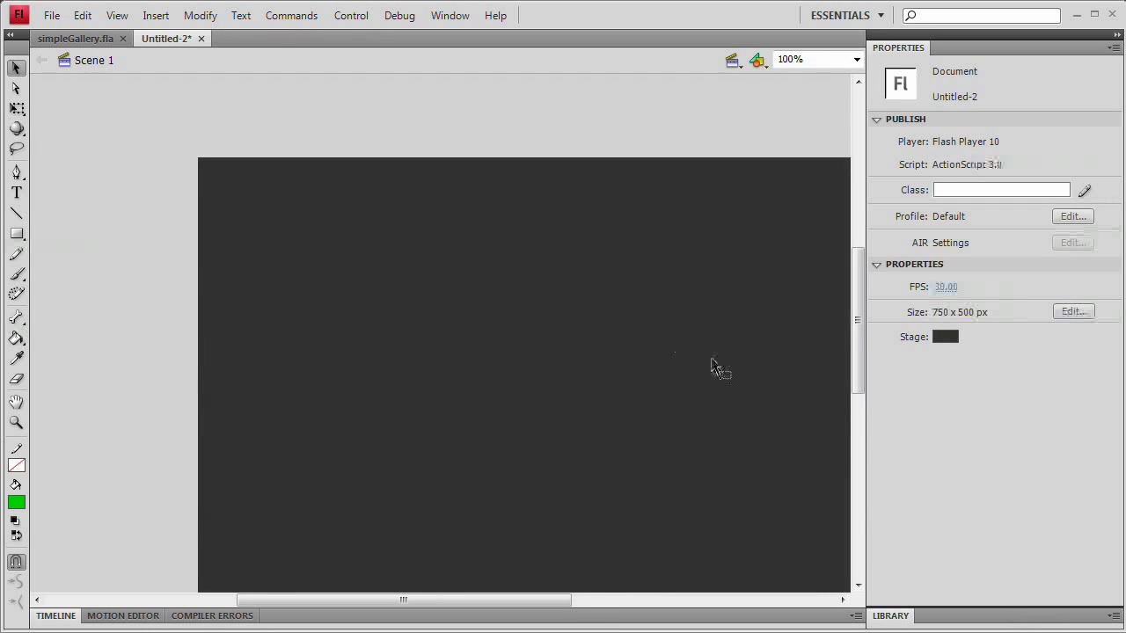
pyautogui.moveTo(712, 367); pyautogui.dragTo(633, 316)
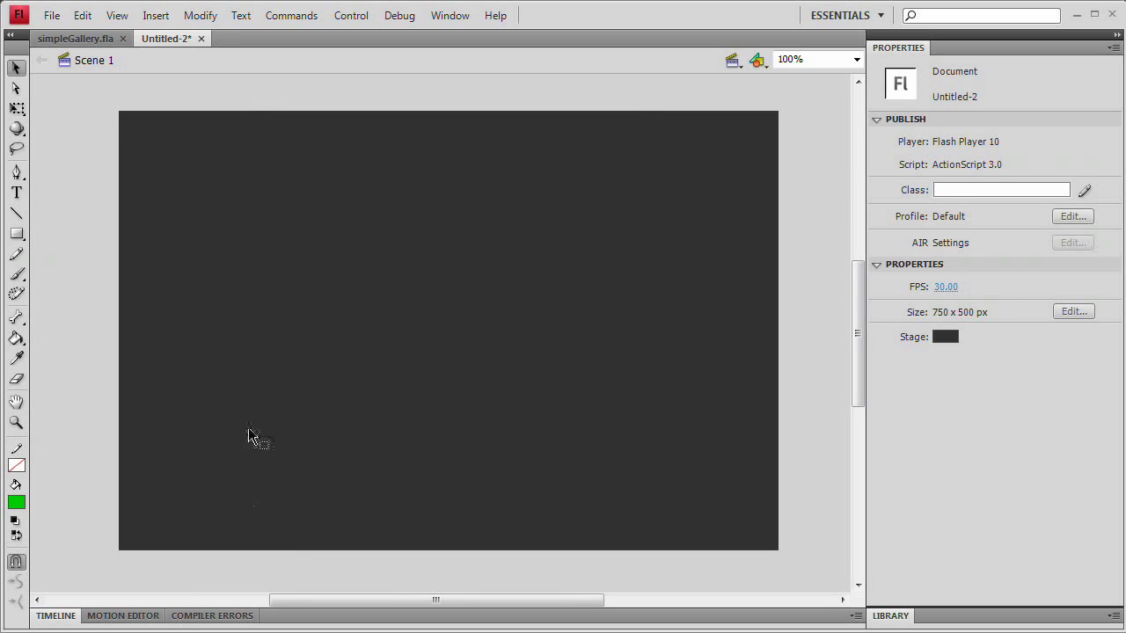
# - Save the new document under the file name simpleGalleryRecd
pyautogui.hotkey('ctrl', 's')
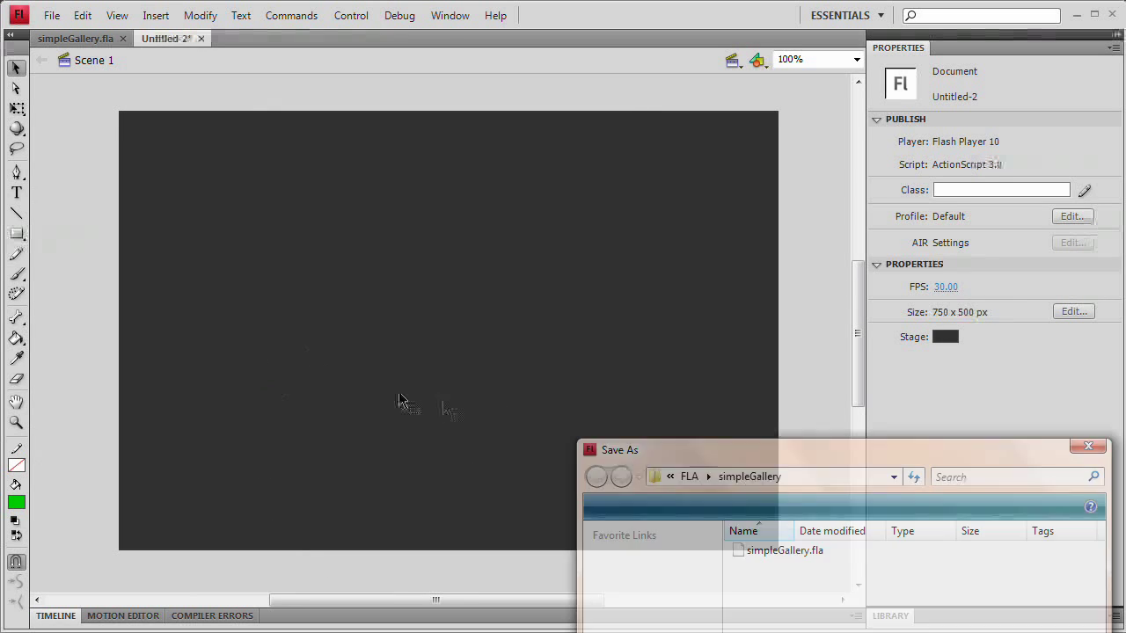
pyautogui.moveTo(797, 456); pyautogui.dragTo(509, 220)
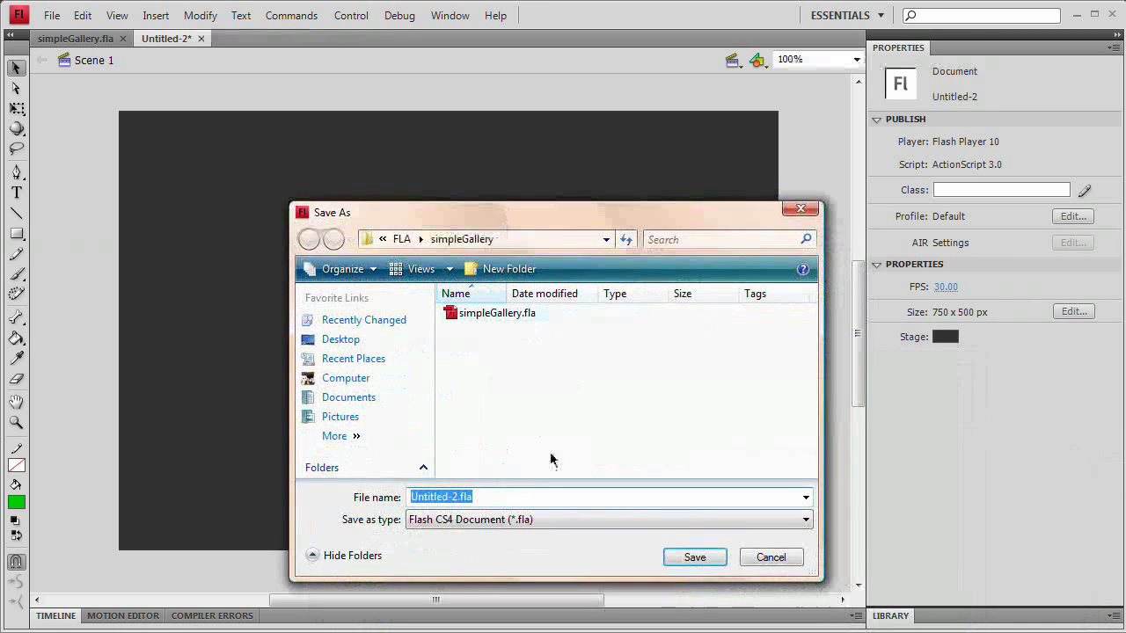
pyautogui.write('sim')
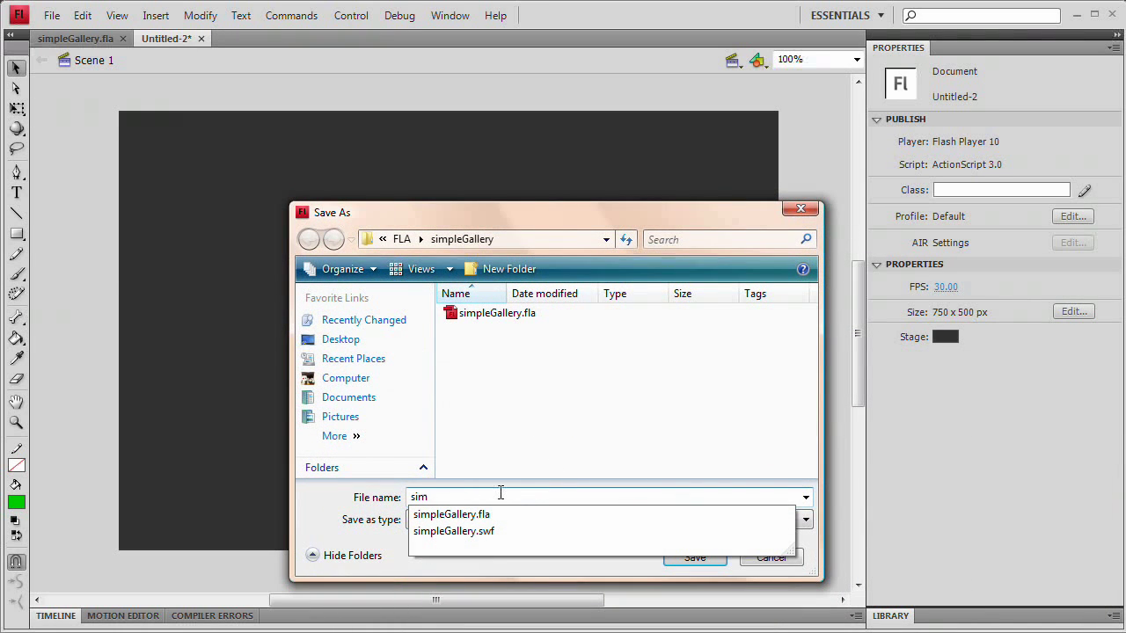
pyautogui.write('pleGalleryRecd')
pyautogui.press('Return')
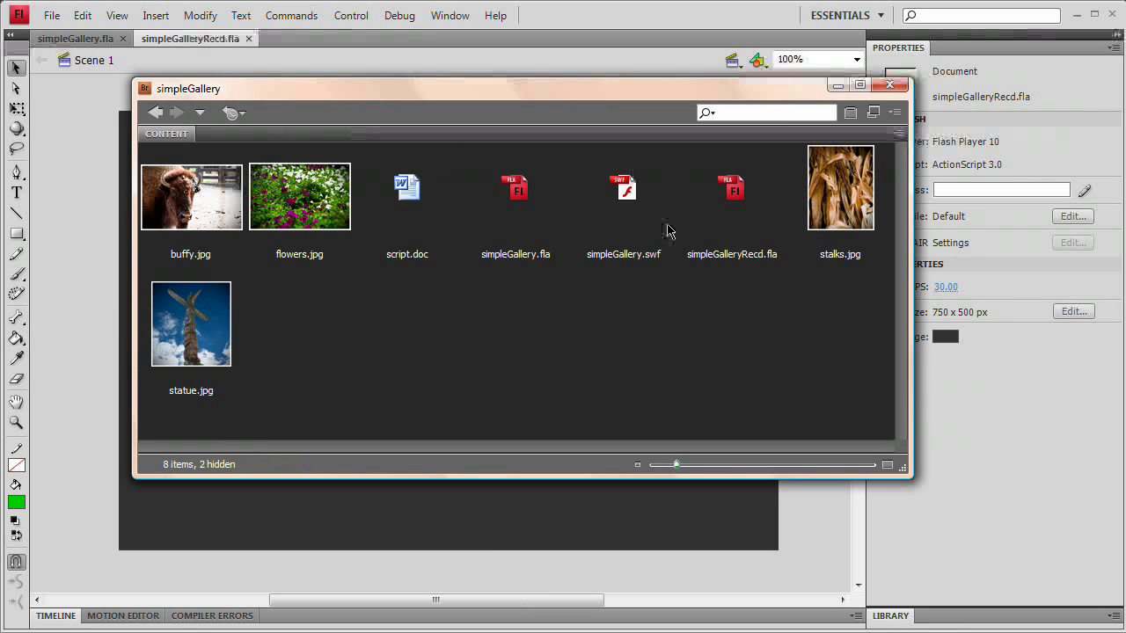
# - Select buffy.jpg, flowers.jpg, stalks.jpg and statue.jpg in Bridge and drag them onto the Flash stage
pyautogui.click(174, 238)
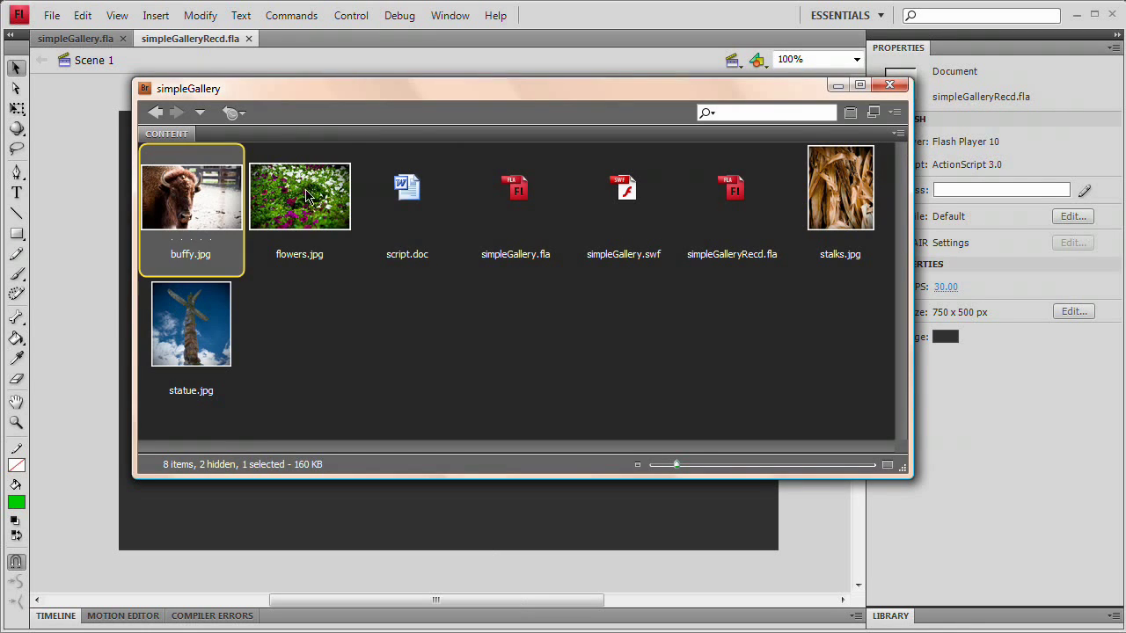
pyautogui.keyDown('ctrl'); pyautogui.click(309, 197); pyautogui.keyUp('ctrl')
pyautogui.keyDown('ctrl'); pyautogui.click(840, 189); pyautogui.keyUp('ctrl')
pyautogui.keyDown('ctrl'); pyautogui.click(197, 345); pyautogui.keyUp('ctrl')
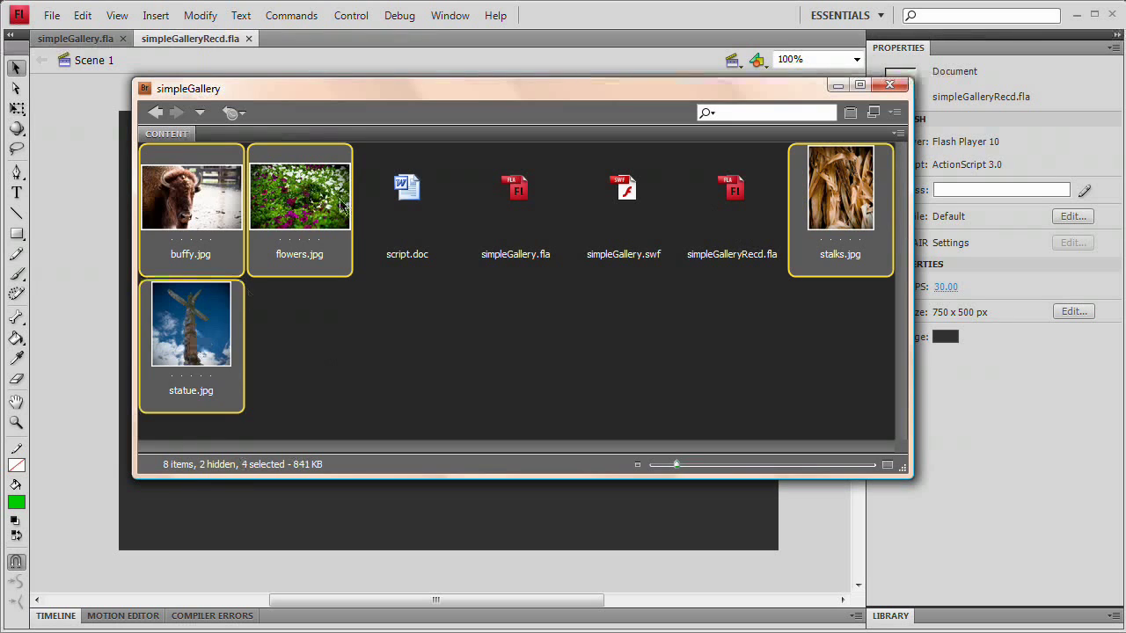
pyautogui.moveTo(402, 95); pyautogui.dragTo(693, 91)
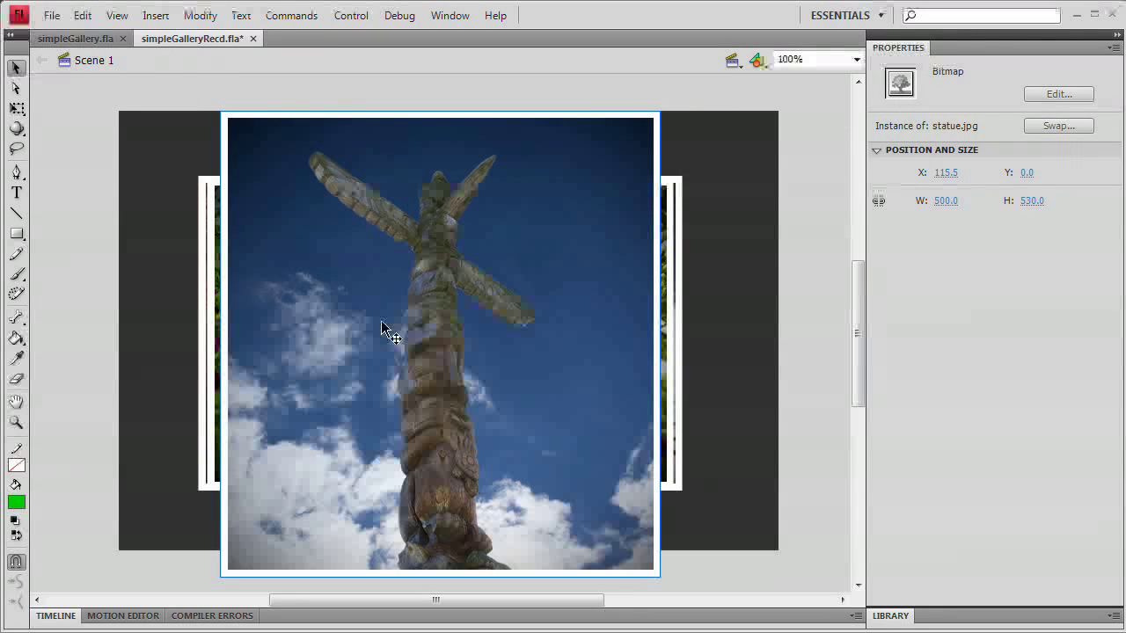
# - Convert the statue photo to movie clip mc1 and the corn stalks photo to mc2, cutting mc2 off the stage
pyautogui.press('F8')
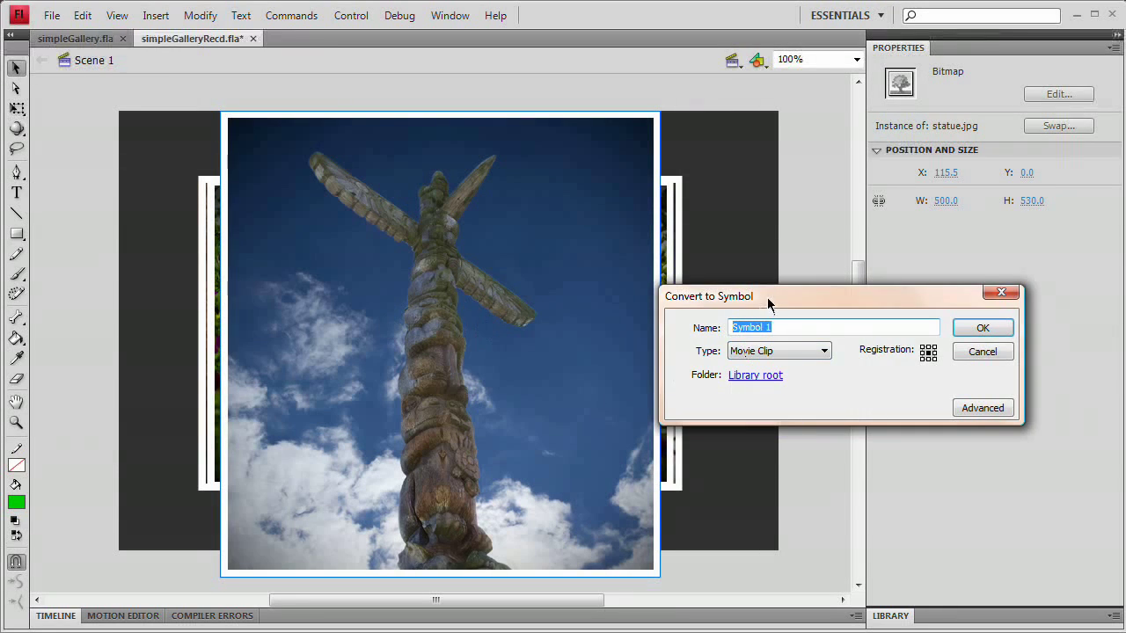
pyautogui.moveTo(767, 297); pyautogui.dragTo(550, 294)
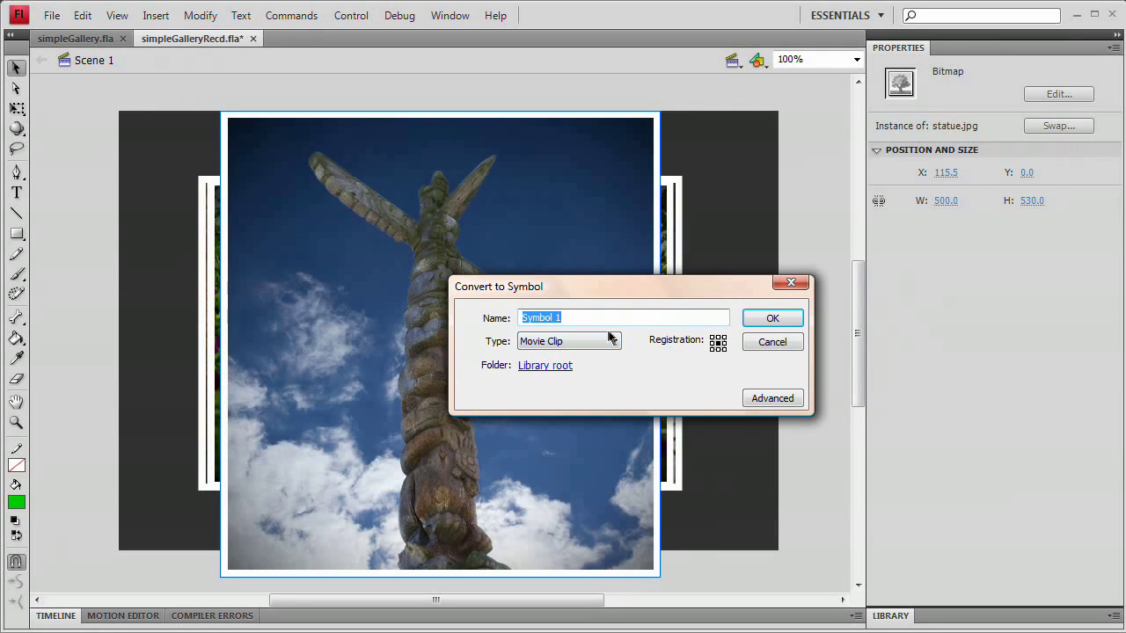
pyautogui.write('mc1')
pyautogui.press('Return')
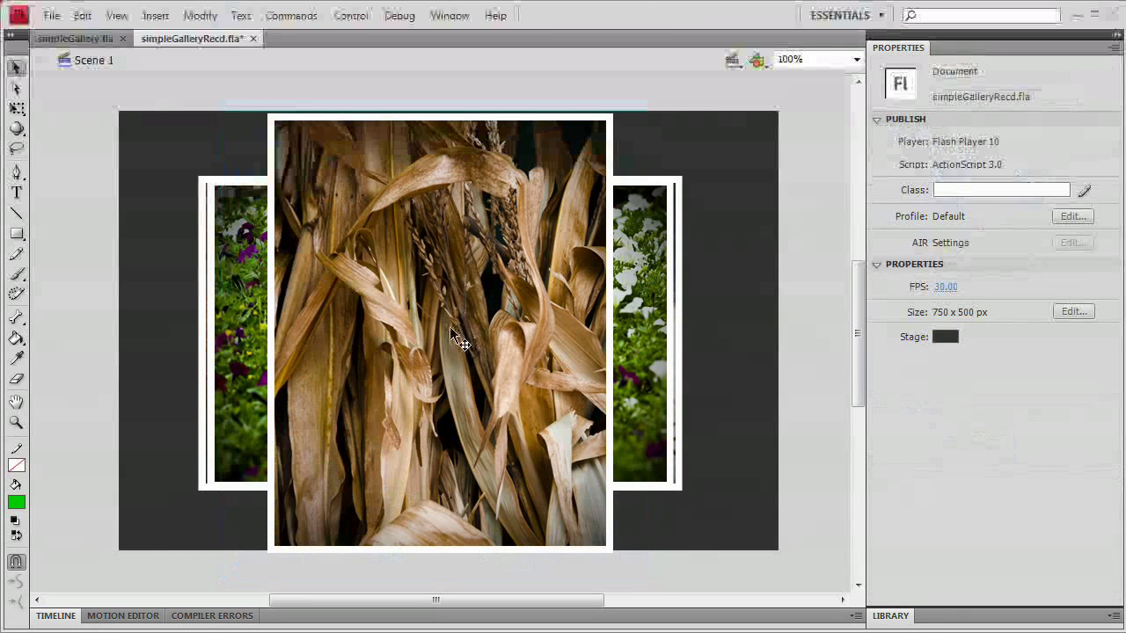
pyautogui.click(451, 330)
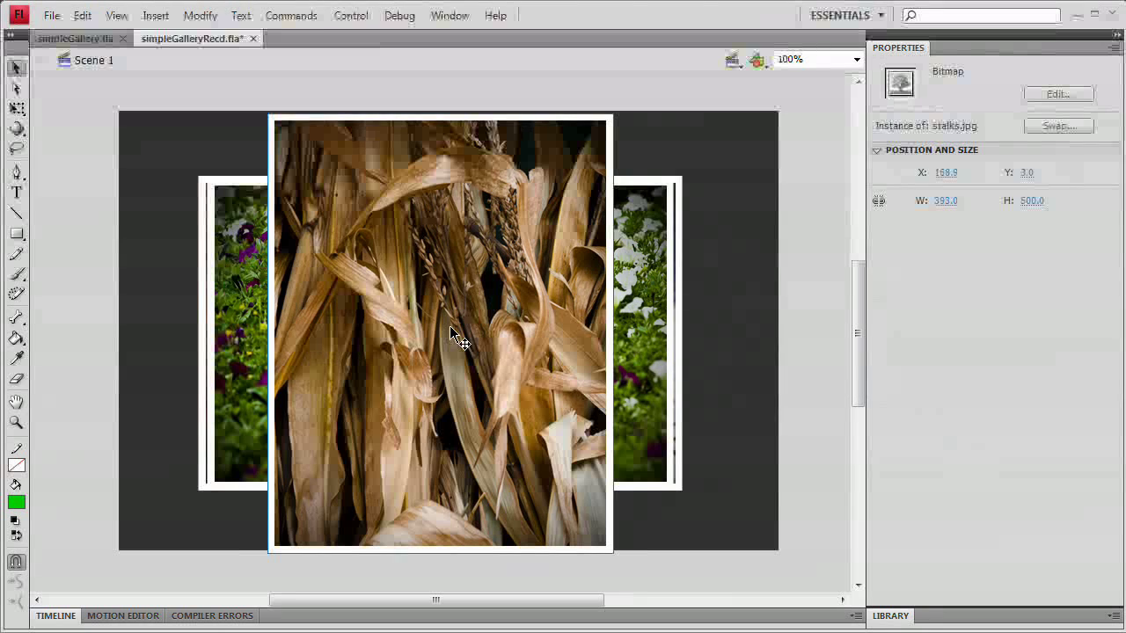
pyautogui.press('F8')
pyautogui.write('mc2')
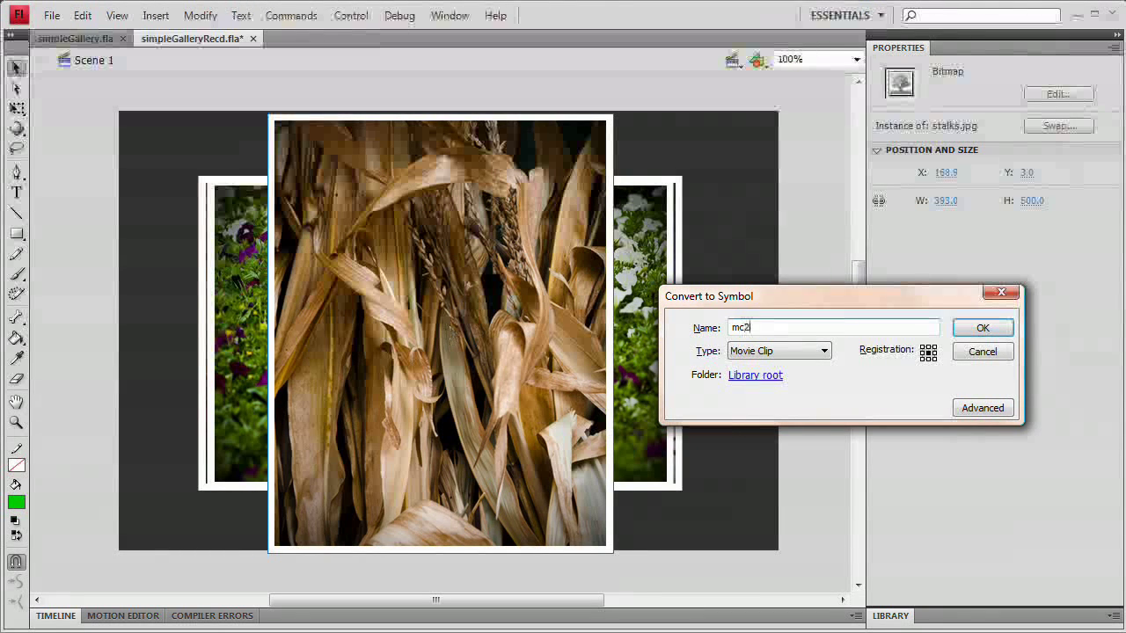
pyautogui.press('Return')
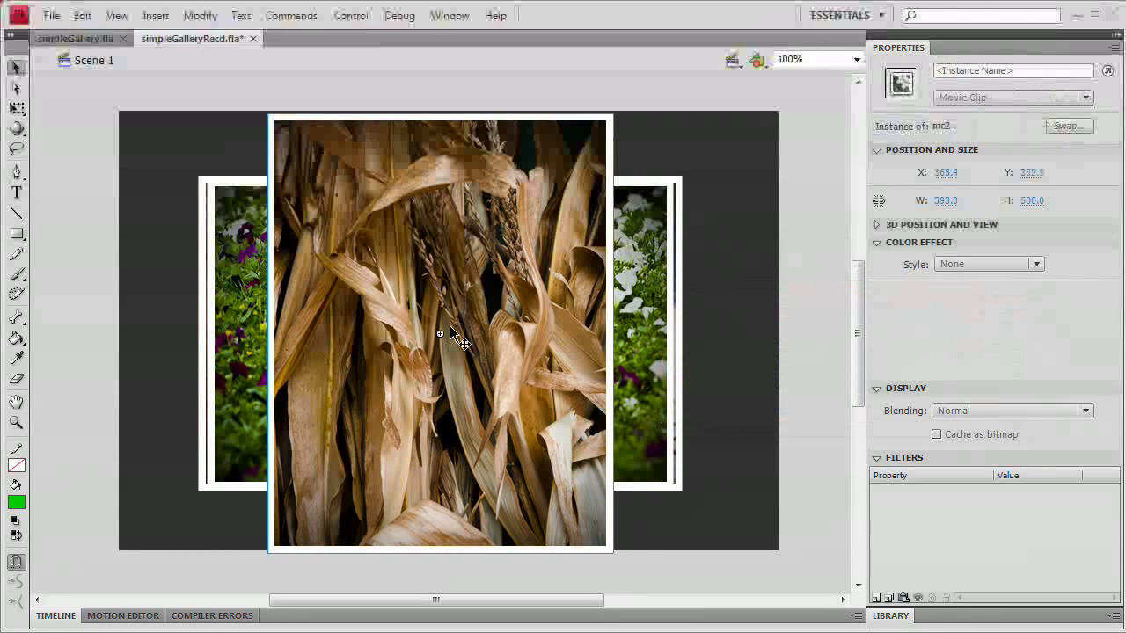
pyautogui.hotkey('ctrl', 'x')
# - Convert the flowers and bison photos to movie clips mc3 and mc4, cutting each from the stage
pyautogui.click(447, 326)
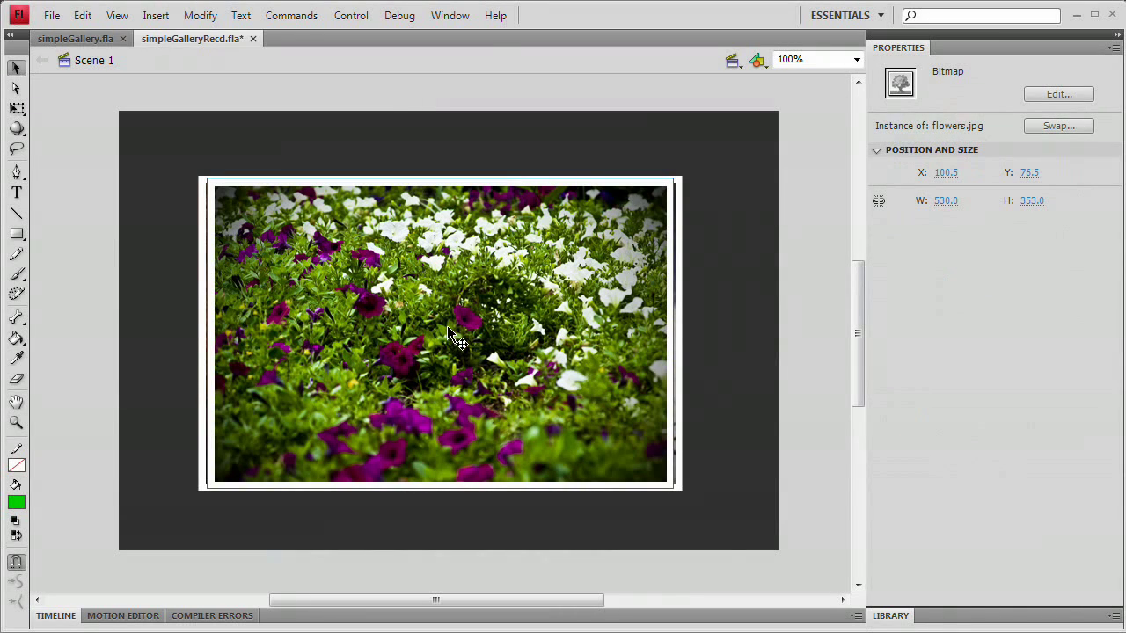
pyautogui.press('F8')
pyautogui.press('Return')
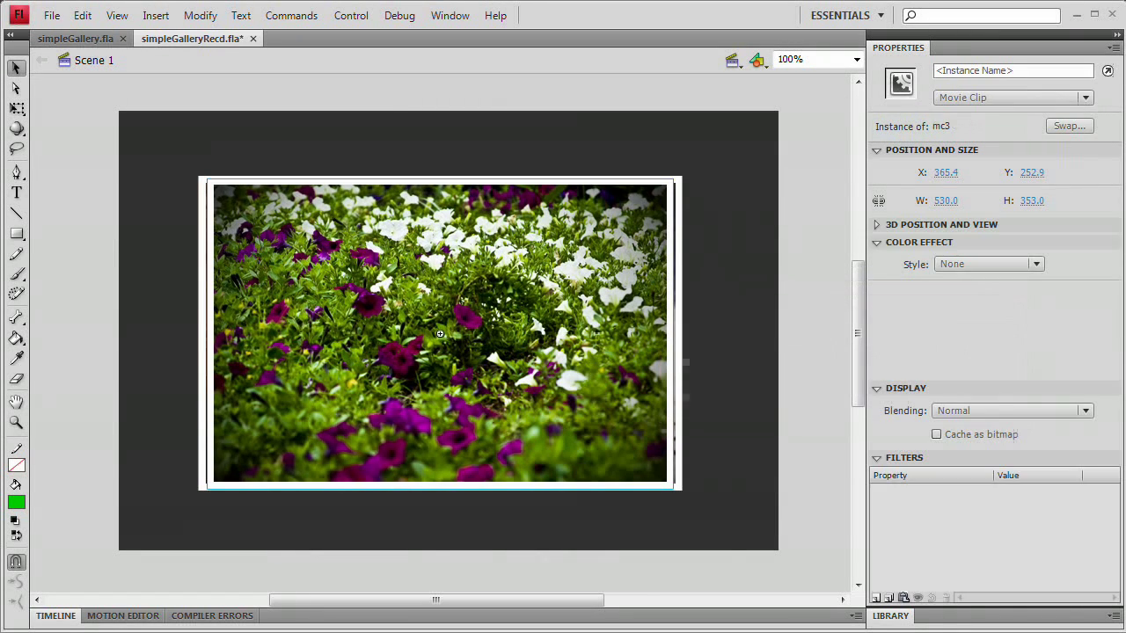
pyautogui.hotkey('ctrl', 'x')
pyautogui.click(437, 302)
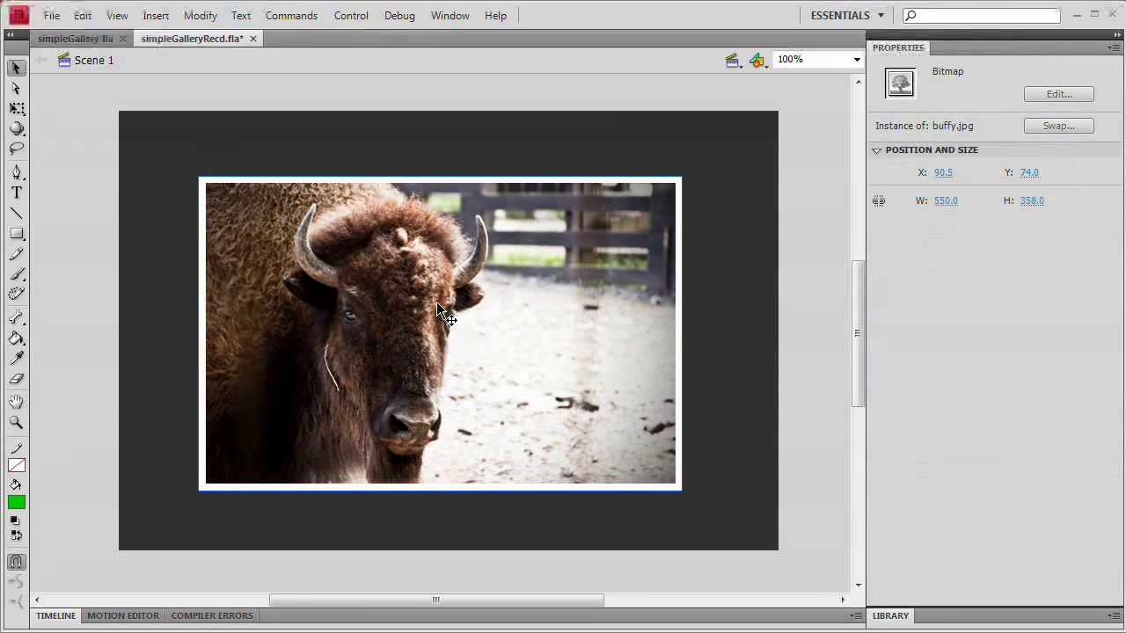
pyautogui.press('F8')
pyautogui.write('mc4')
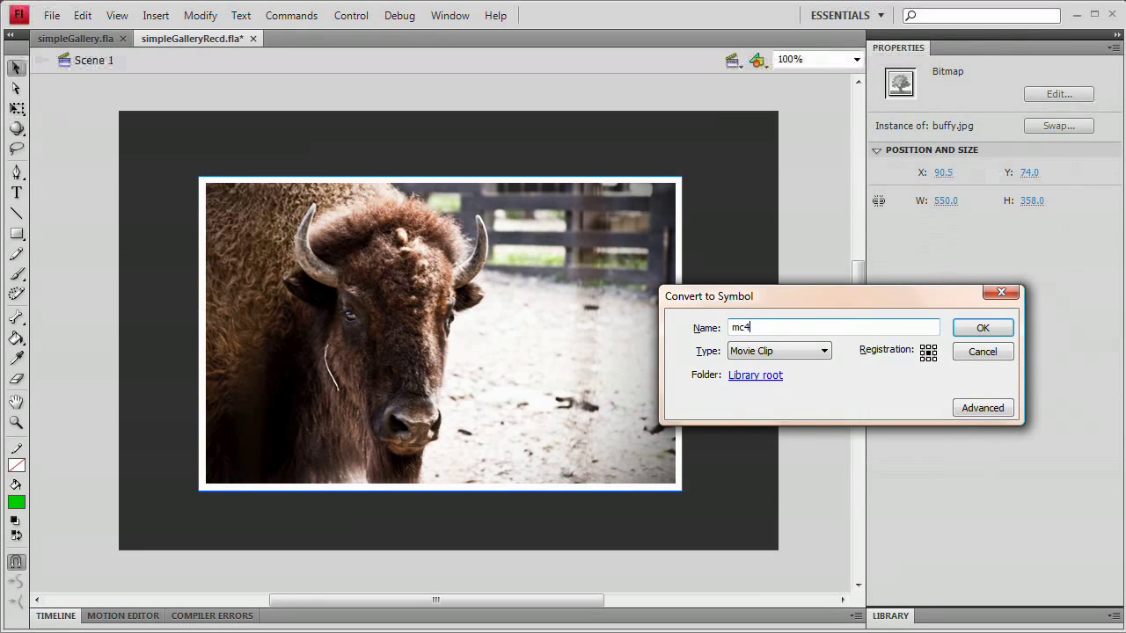
pyautogui.press('Return')
pyautogui.hotkey('ctrl', 'x')
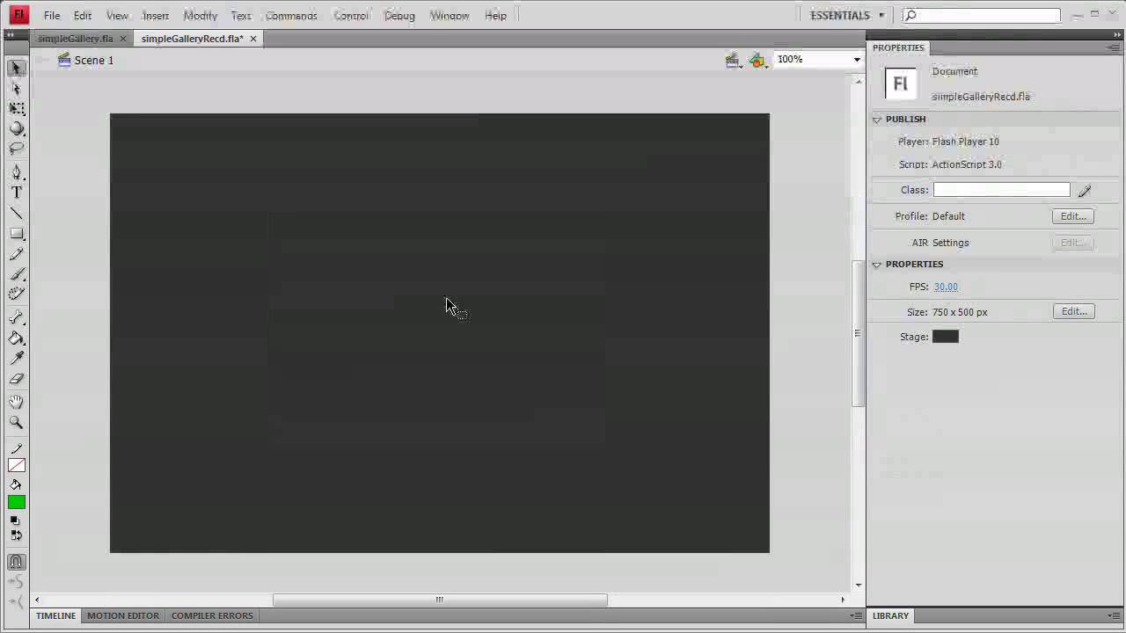
# - Rename Layer 1 to Gallery and add a layer named AS above it
pyautogui.click(59, 616)
pyautogui.moveTo(246, 226); pyautogui.dragTo(190, 510)
pyautogui.doubleClick(80, 521)
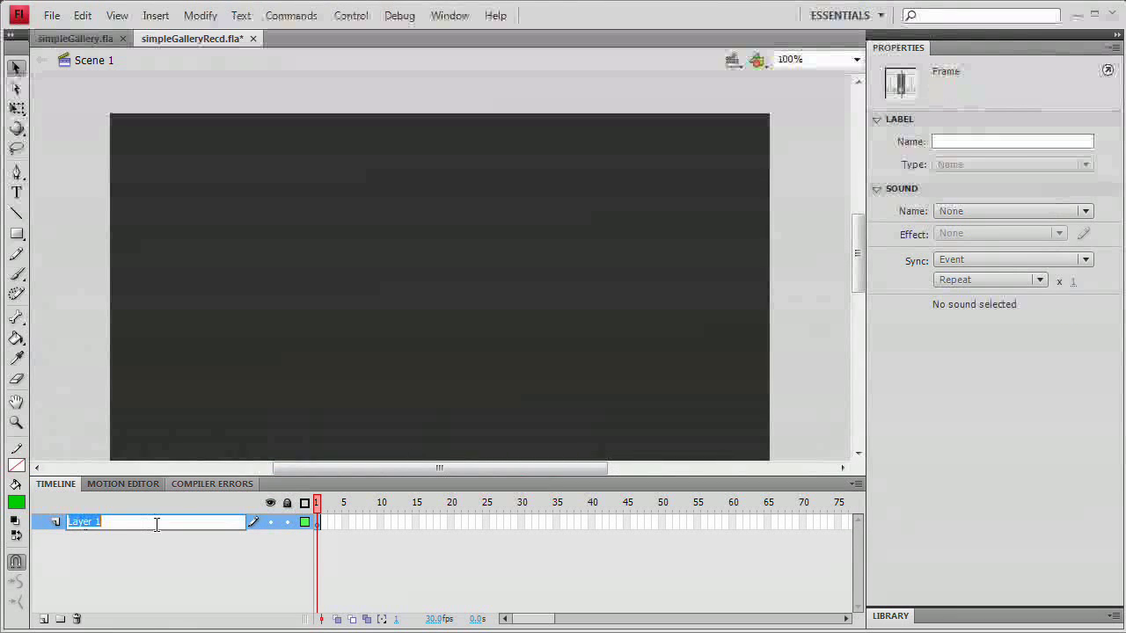
pyautogui.write('Gallery')
pyautogui.press('Return')
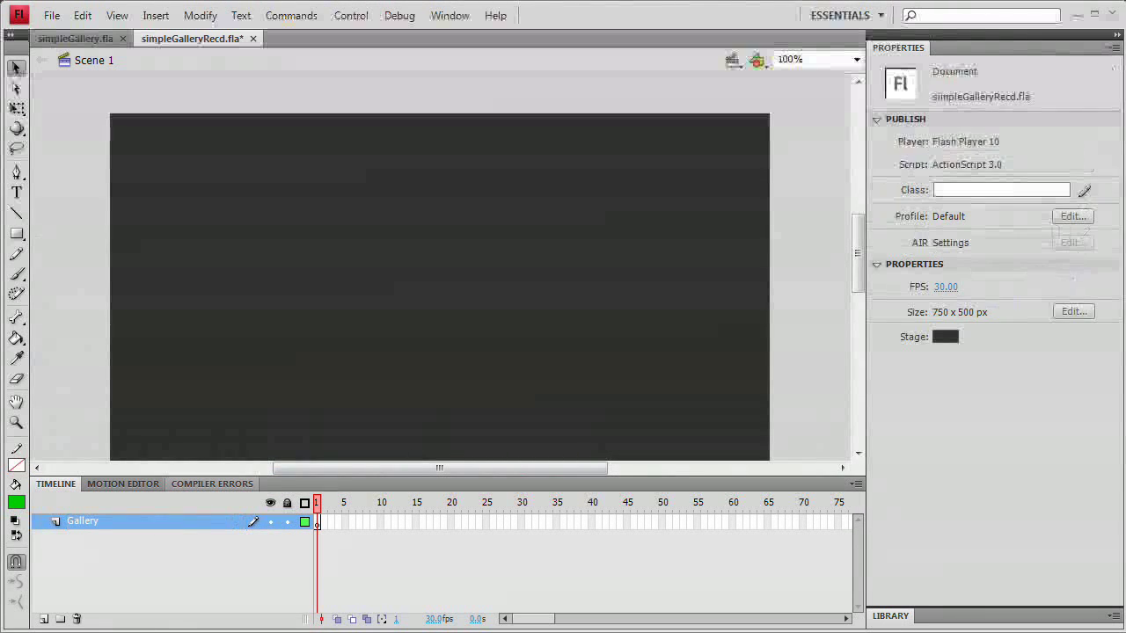
pyautogui.click(44, 619)
pyautogui.doubleClick(80, 521)
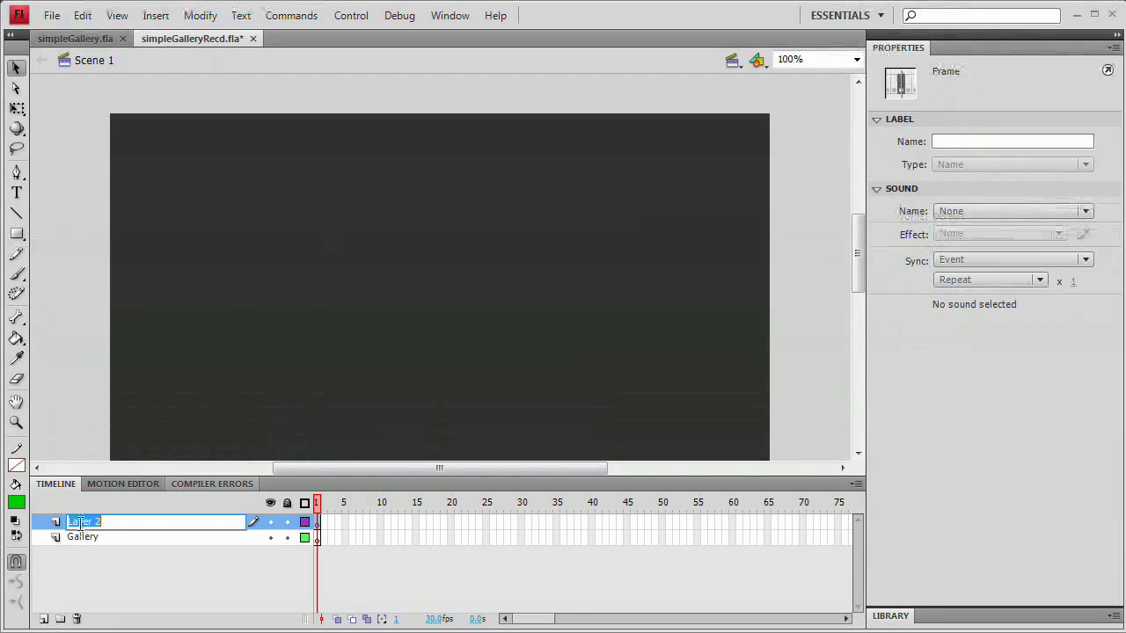
pyautogui.write('AS')
pyautogui.press('Return')
# - Draw a green rectangle over most of the stage on the Gallery layer
pyautogui.click(85, 538)
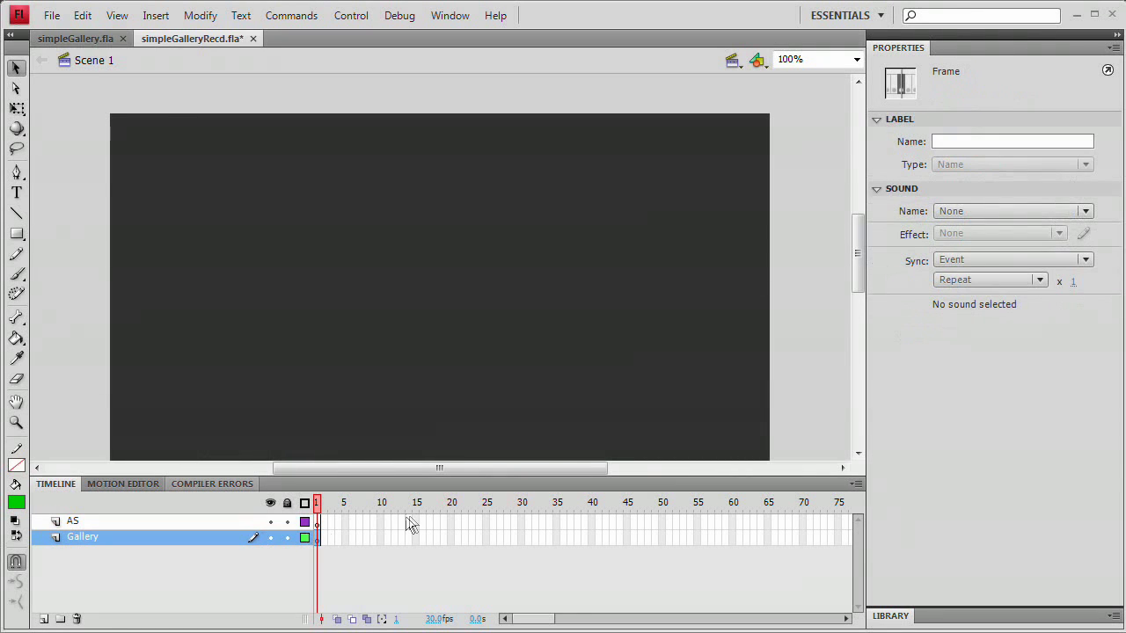
pyautogui.click(17, 234)
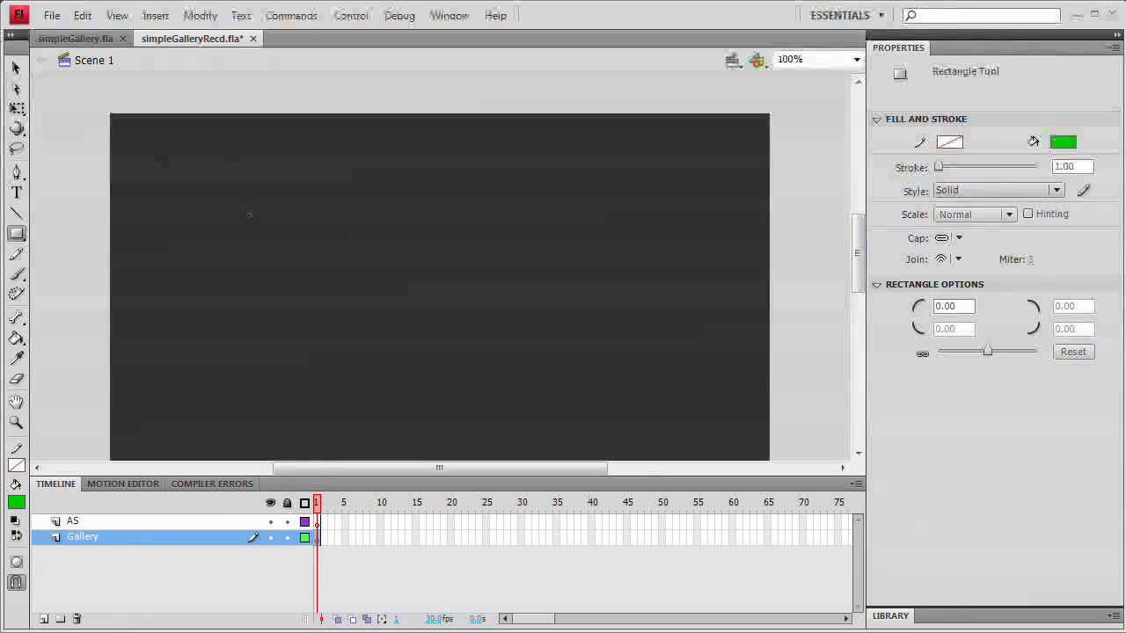
pyautogui.moveTo(136, 140); pyautogui.dragTo(655, 407)
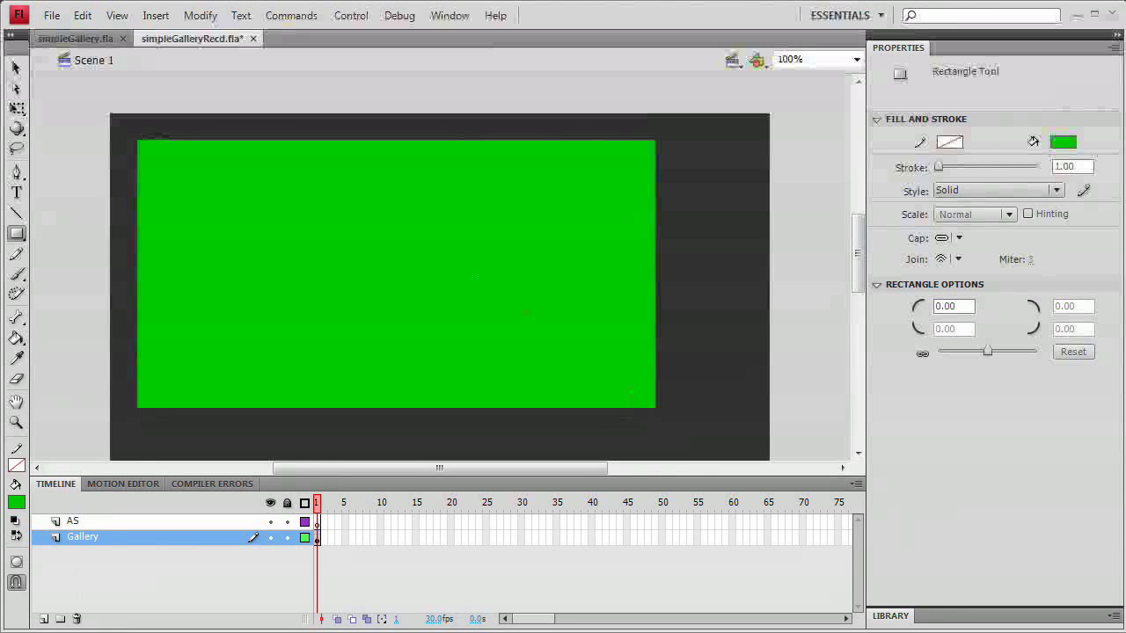
pyautogui.press('v')
pyautogui.click(456, 235)
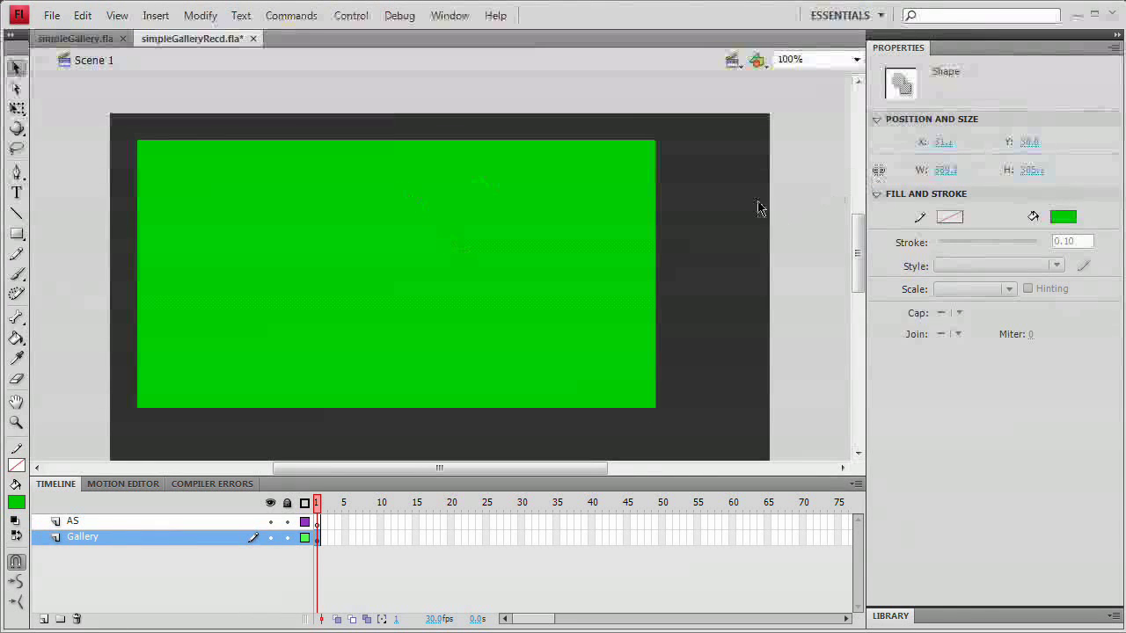
# - Position the rectangle at X 0, Y 0 with width 750 and height 500
pyautogui.click(943, 142)
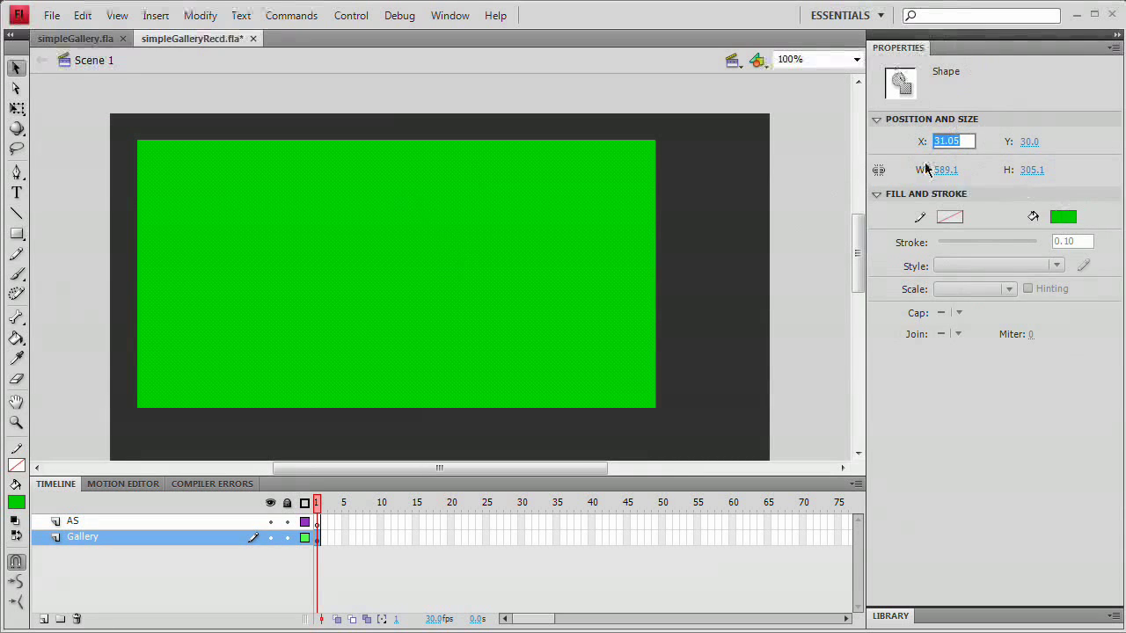
pyautogui.write('0')
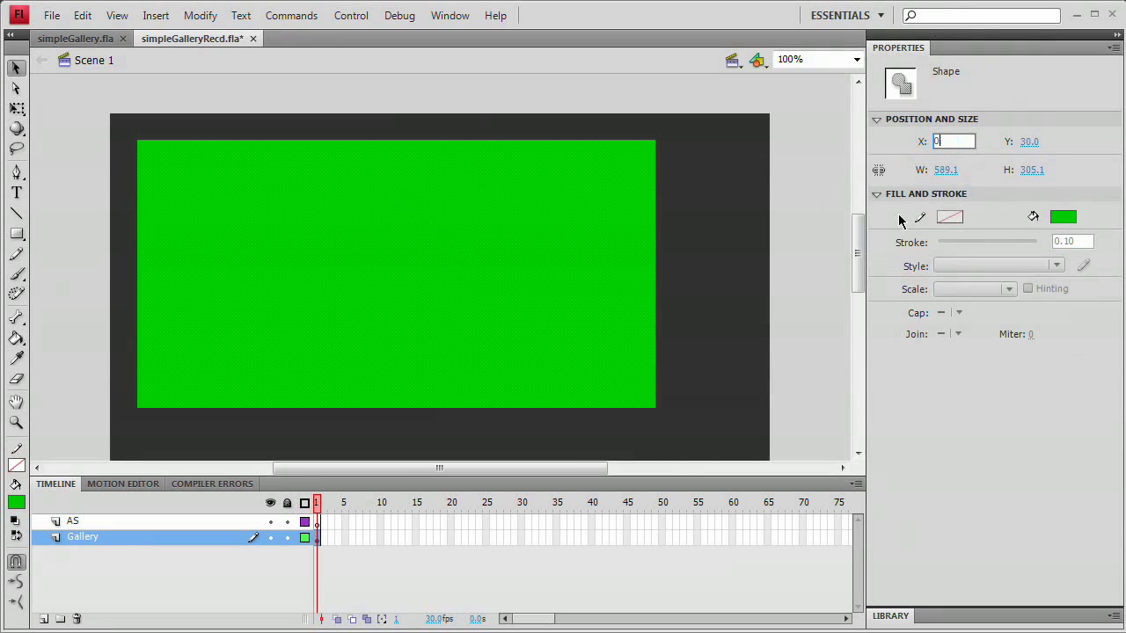
pyautogui.press('Tab')
pyautogui.write('0')
pyautogui.press('Tab')
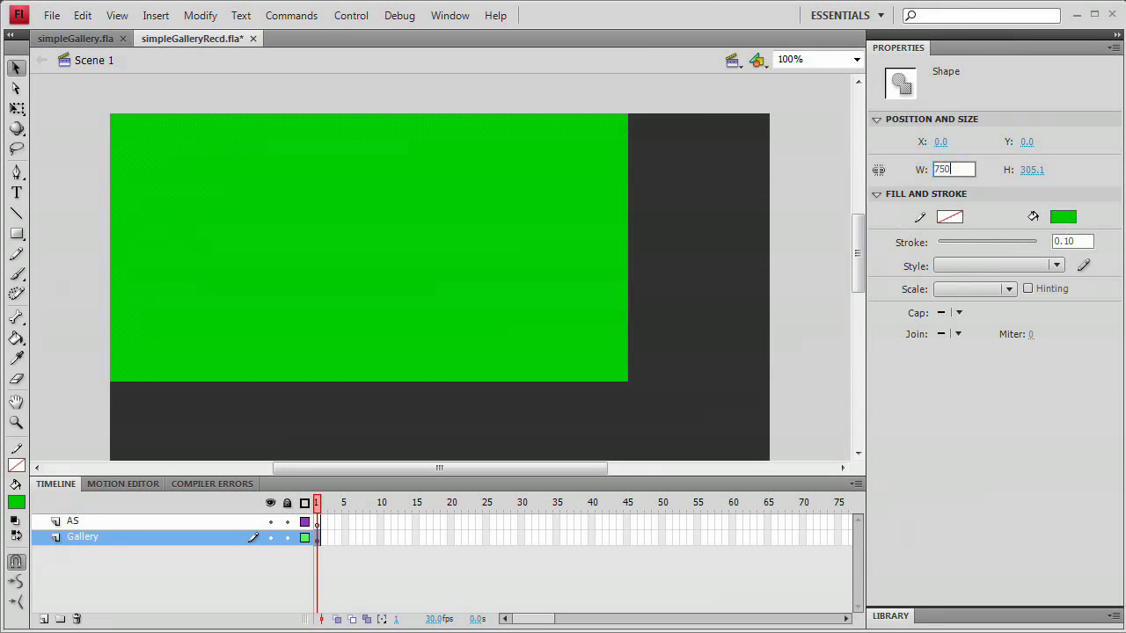
pyautogui.press('Tab')
pyautogui.write('500')
pyautogui.press('Return')
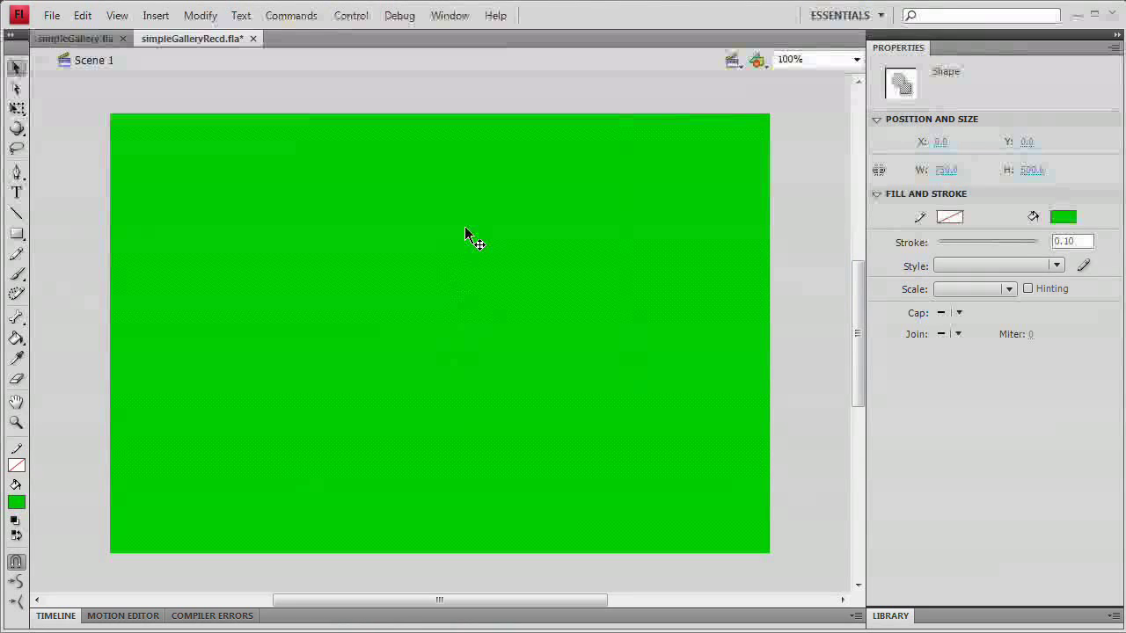
# - Convert the green rectangle to a movie clip named mcMaster and enter it for editing
pyautogui.press('F8')
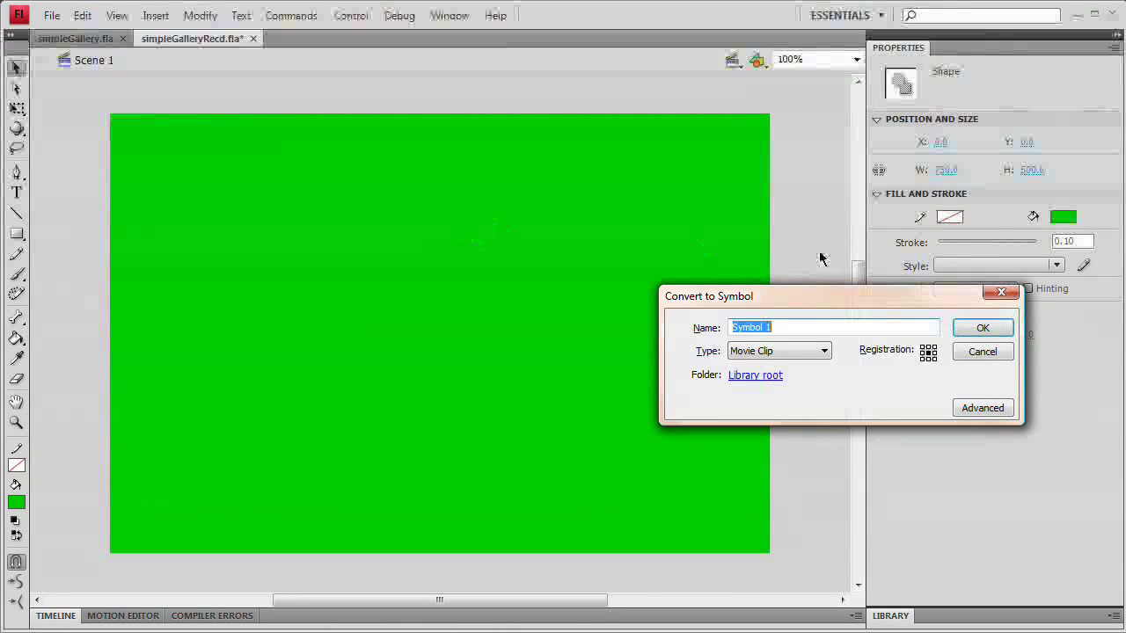
pyautogui.moveTo(803, 293); pyautogui.dragTo(617, 280)
pyautogui.write('mcMaster')
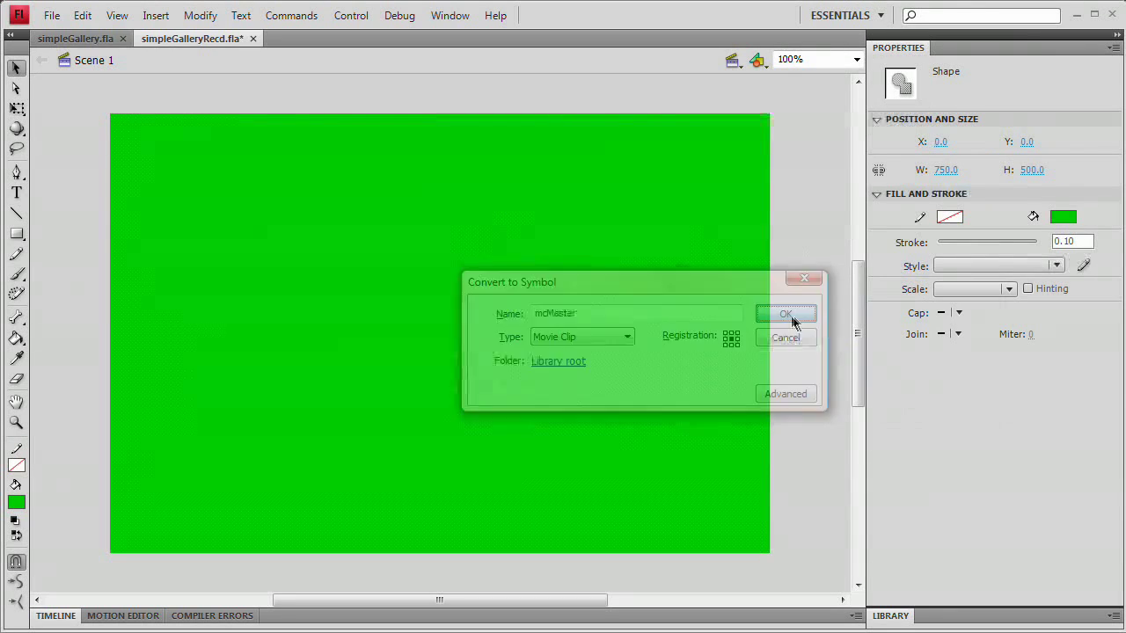
pyautogui.doubleClick(516, 247)
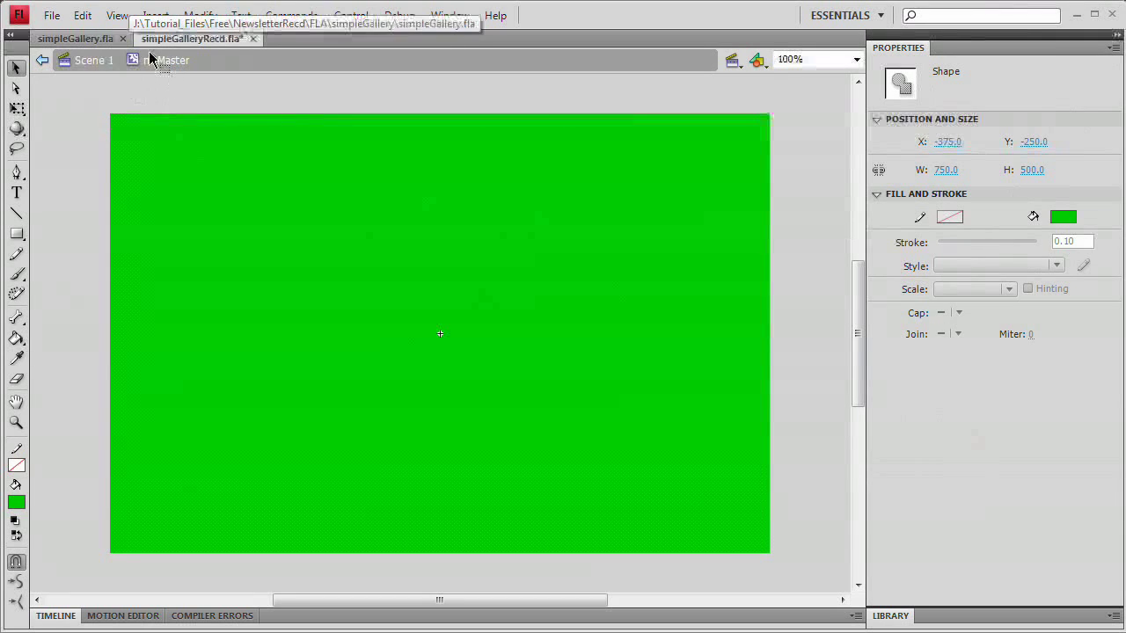
# - Inside mcMaster, rename Layer 1 to Mask and add an Images layer above it
pyautogui.click(58, 616)
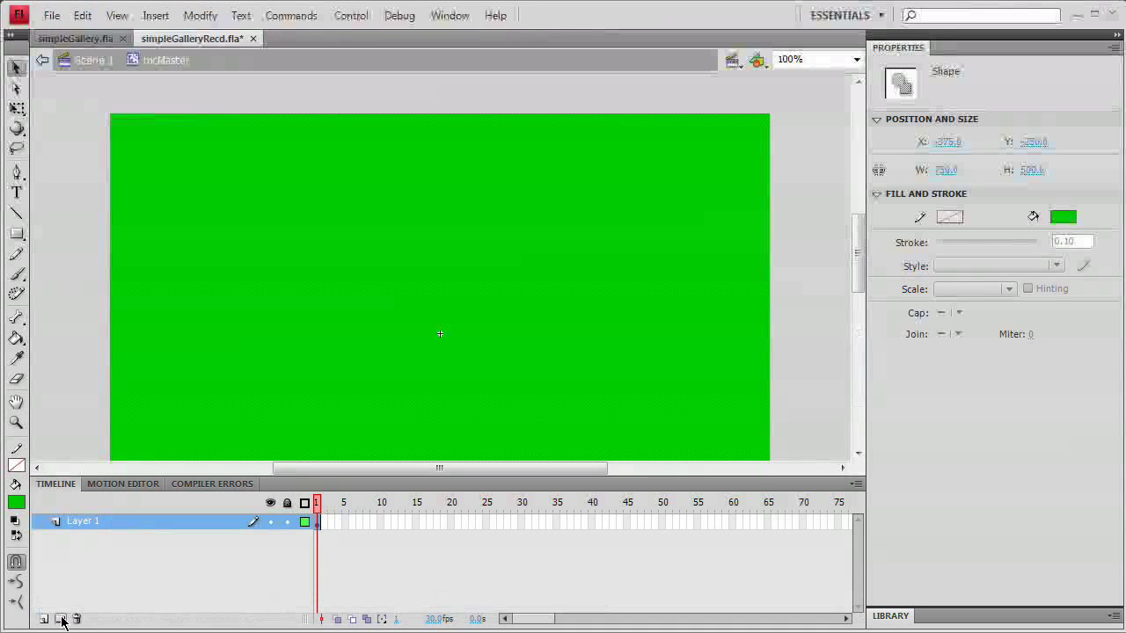
pyautogui.doubleClick(79, 522)
pyautogui.write('Mask')
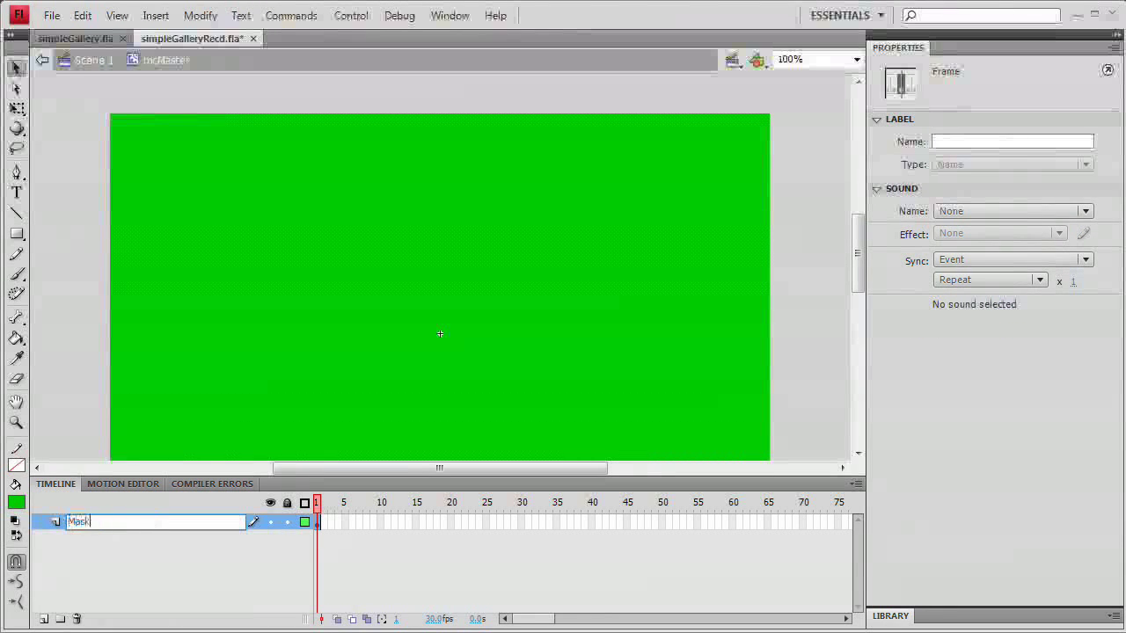
pyautogui.press('Return')
pyautogui.click(43, 619)
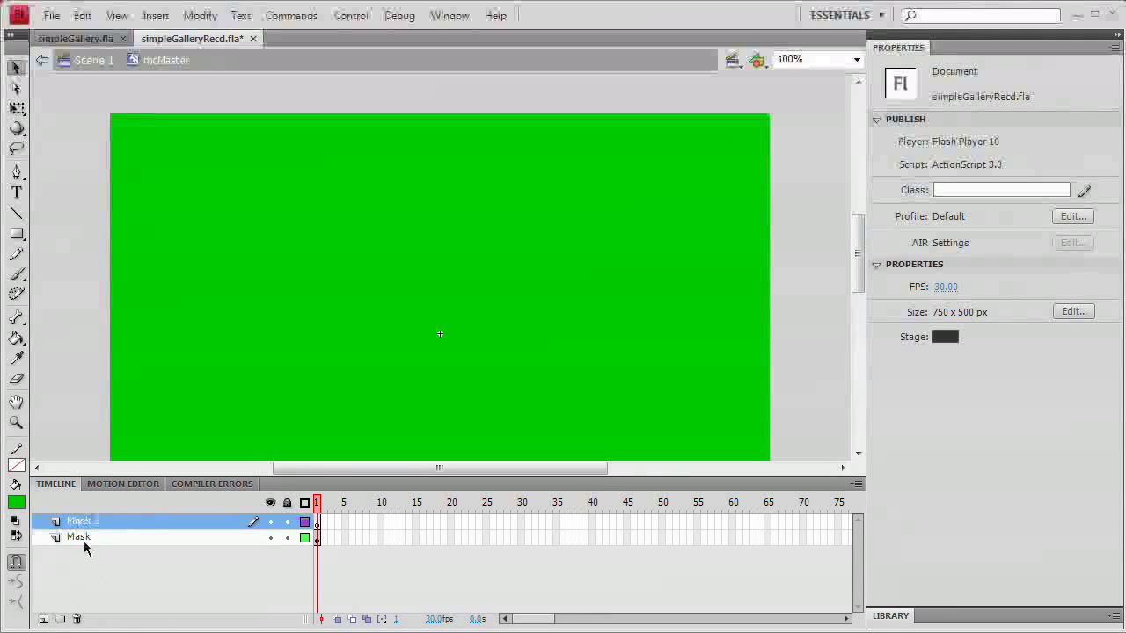
pyautogui.doubleClick(82, 523)
pyautogui.write('Images')
pyautogui.press('Return')
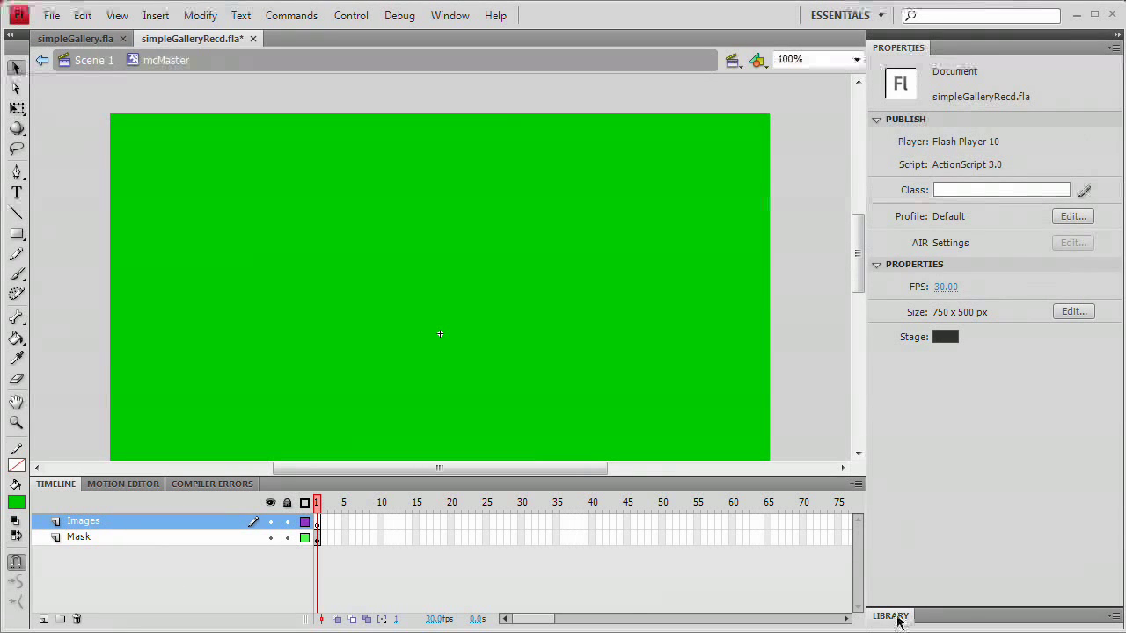
# - Open the Library and select the photo clips mc1 through mc4
pyautogui.click(450, 15)
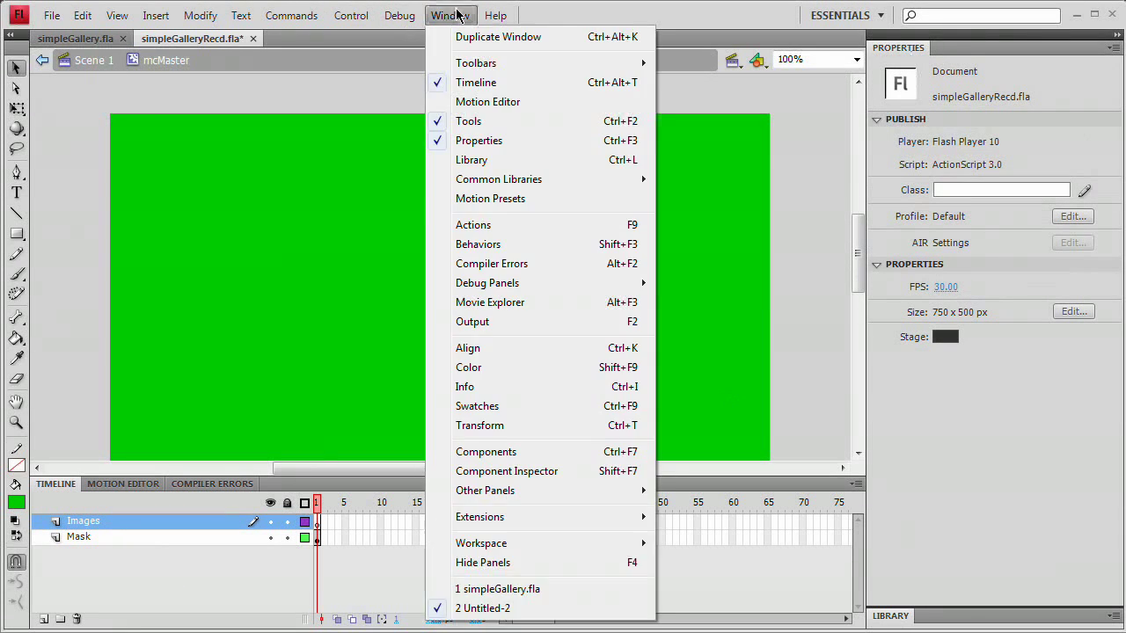
pyautogui.click(472, 160)
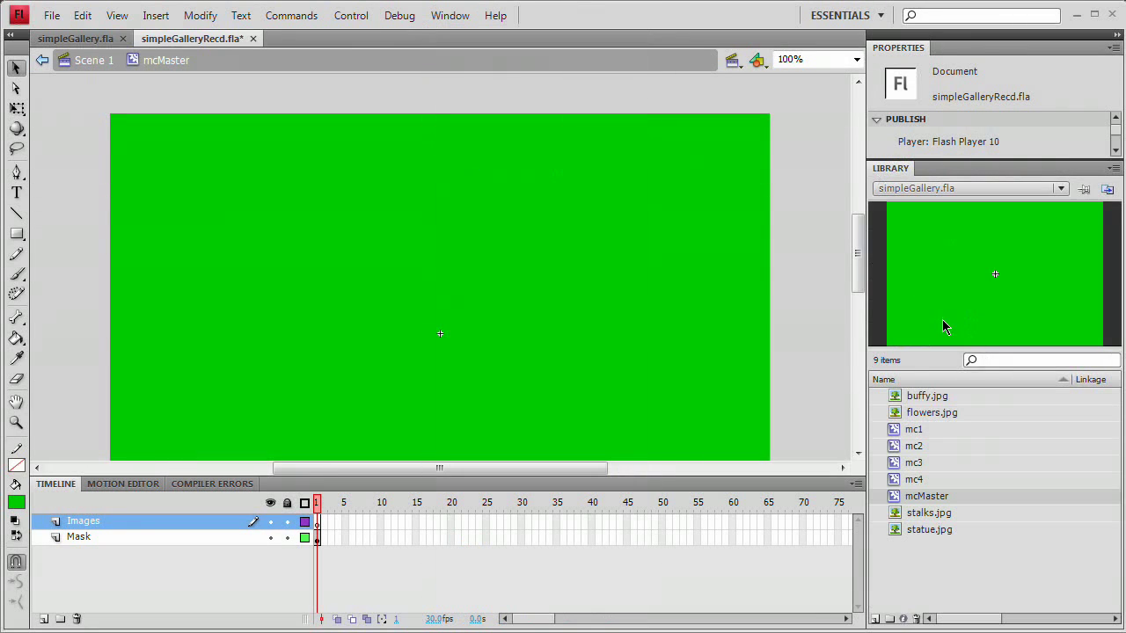
pyautogui.click(940, 431)
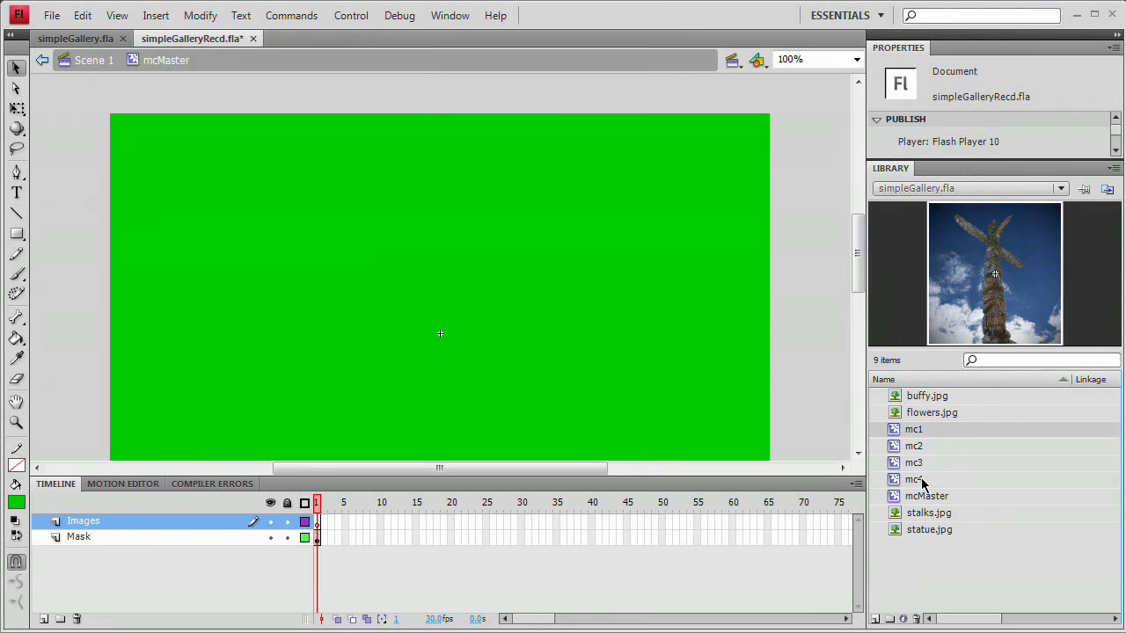
pyautogui.click(915, 479)
pyautogui.click(920, 431)
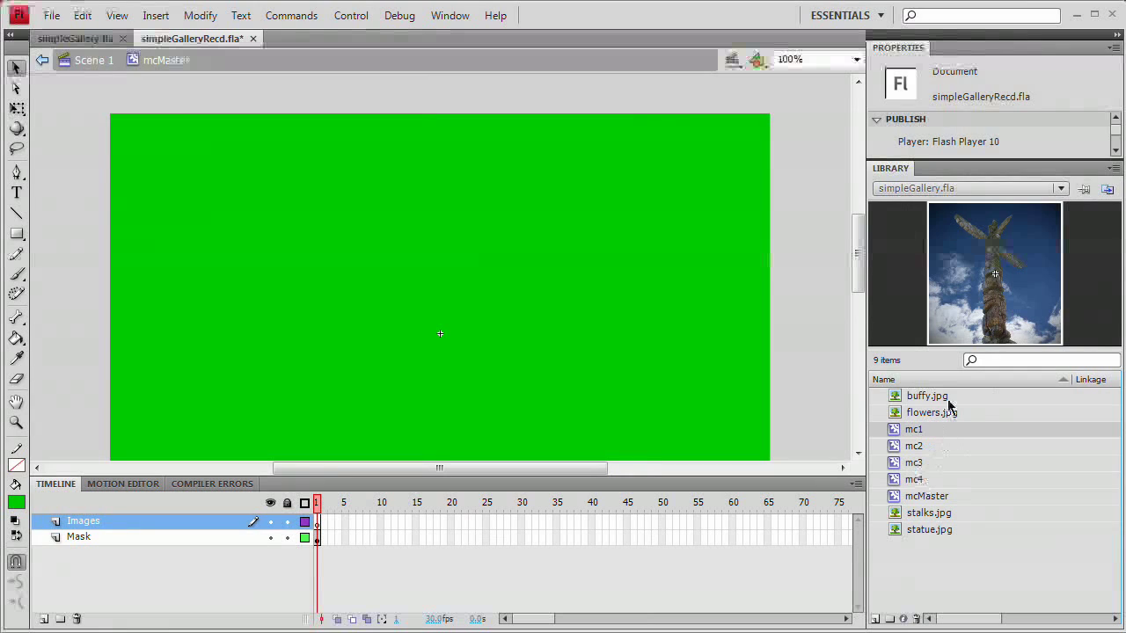
pyautogui.keyDown('shift'); pyautogui.click(917, 479); pyautogui.keyUp('shift')
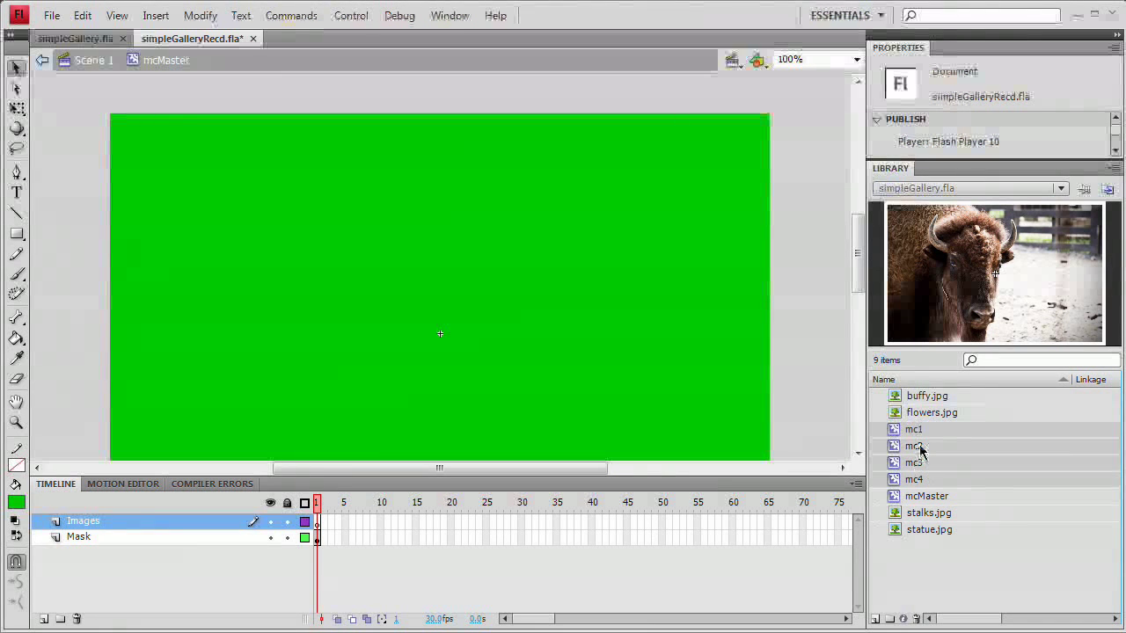
# - Drag the four clips onto the Images layer and lock the Mask layer
pyautogui.moveTo(917, 463); pyautogui.dragTo(435, 331)
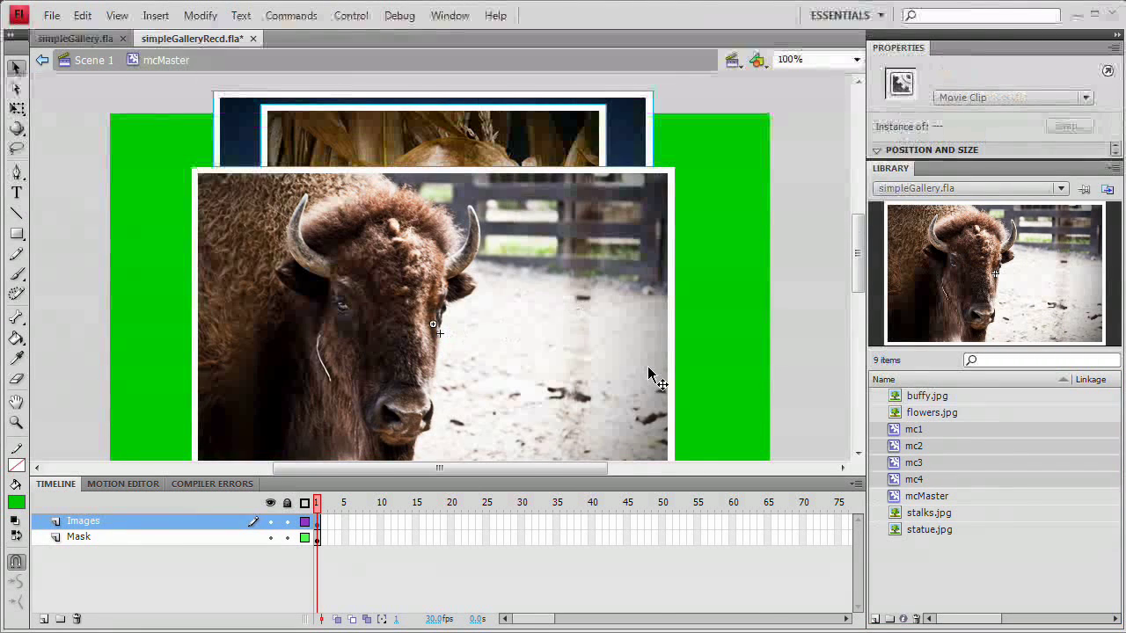
pyautogui.scroll(-3, 499, 264)
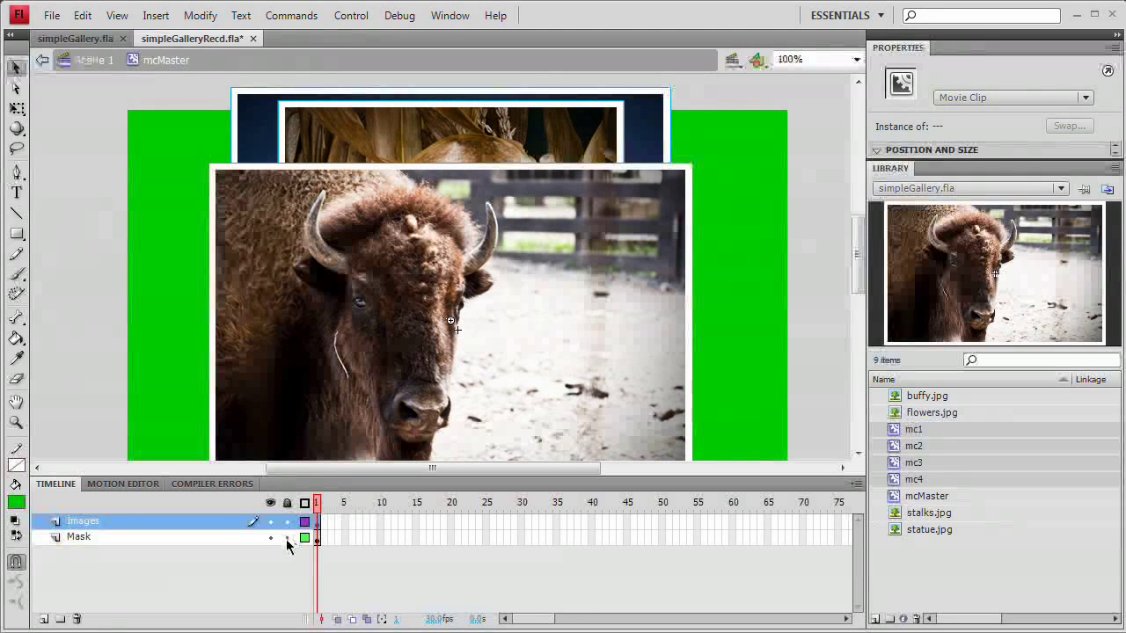
pyautogui.click(286, 538)
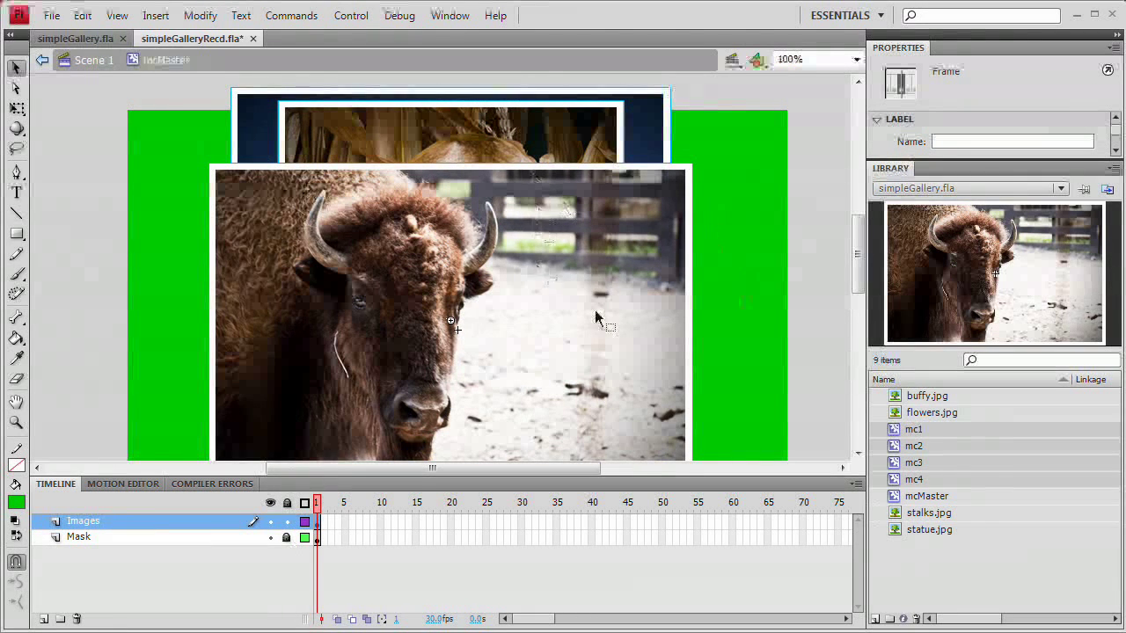
pyautogui.click(484, 337)
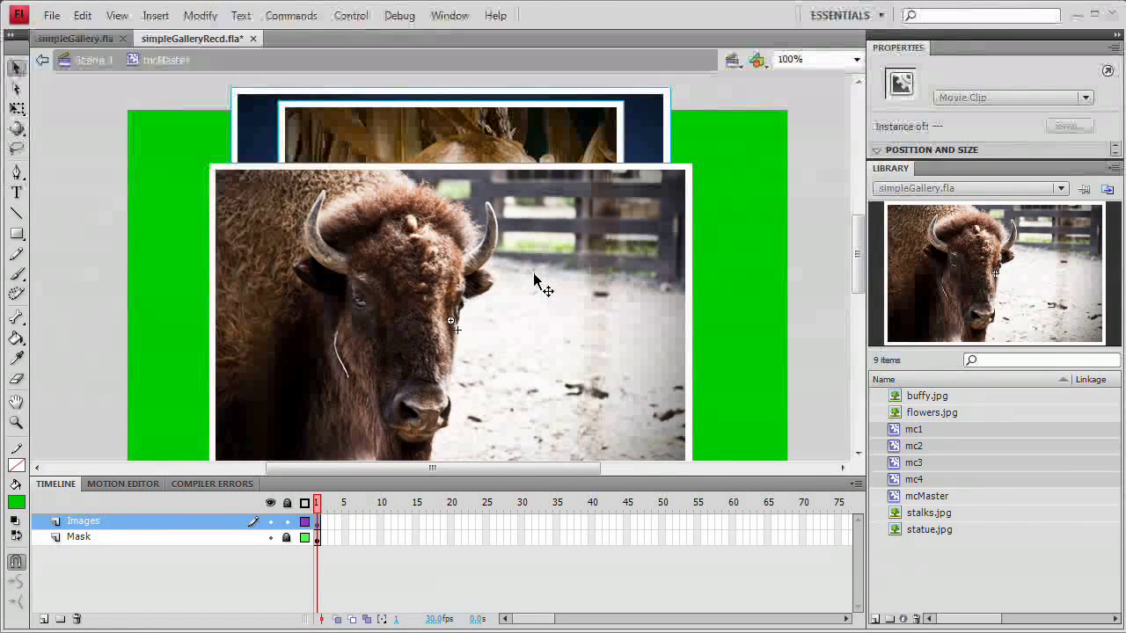
# - Rotate the bison photo clockwise with the Free Transform tool
pyautogui.press('q')
pyautogui.click(789, 226)
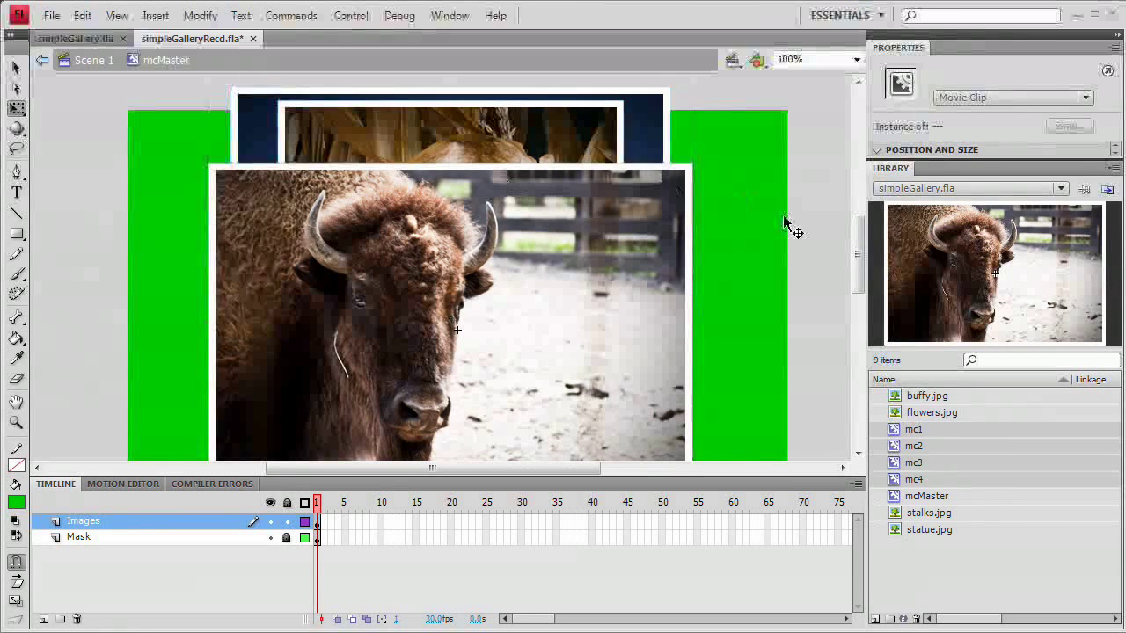
pyautogui.click(537, 246)
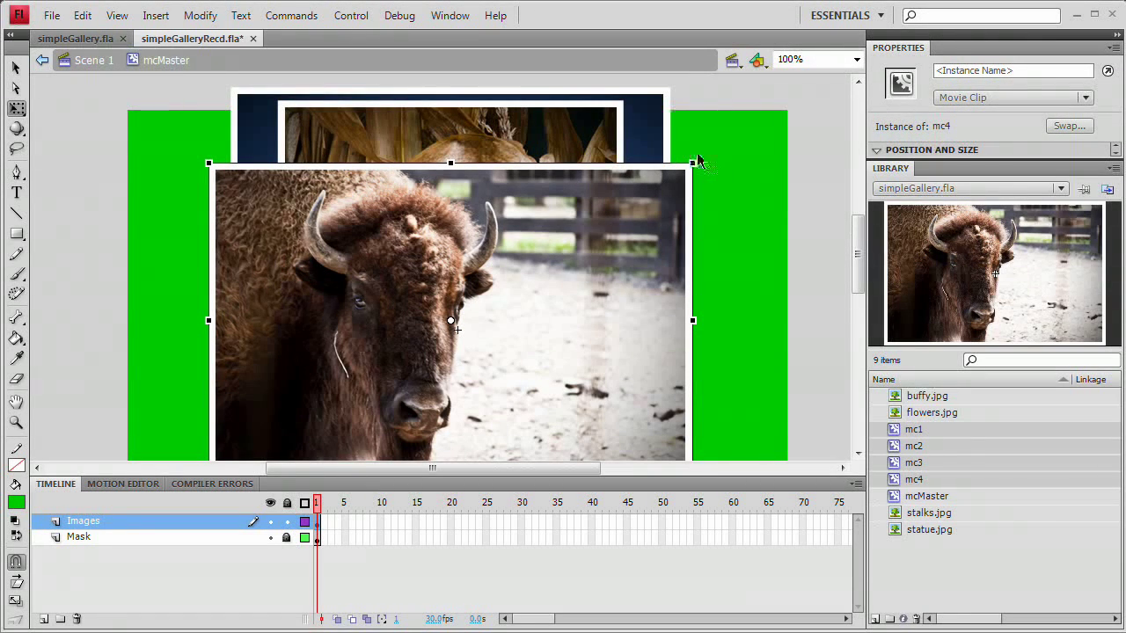
pyautogui.moveTo(696, 161); pyautogui.dragTo(655, 134)
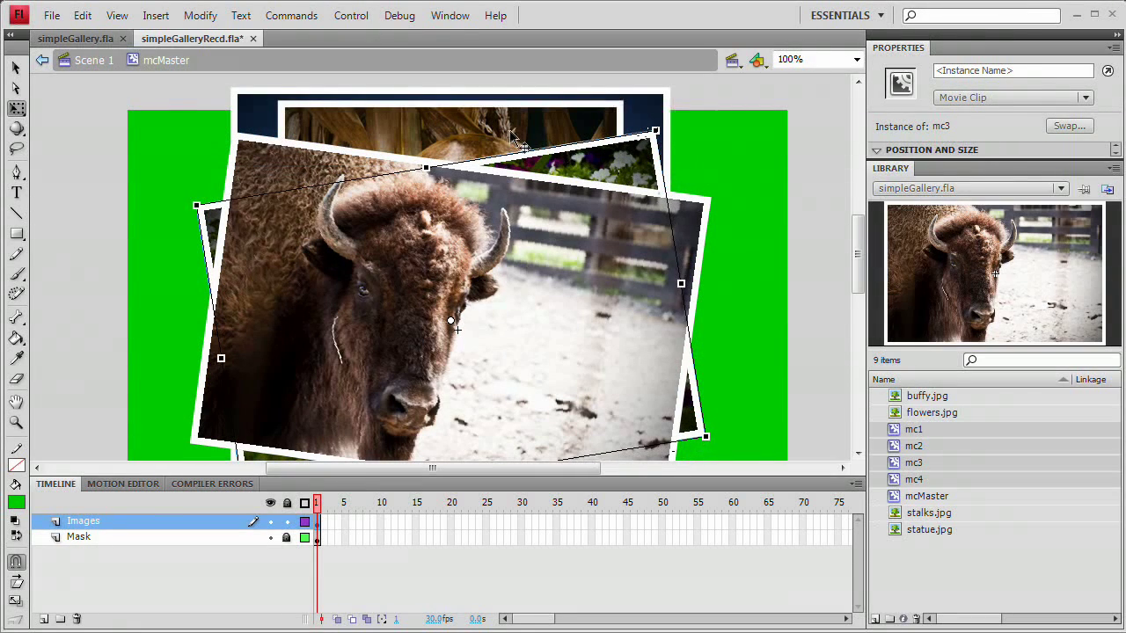
# - Bring the stalks photo to the front and rotate it about 19° clockwise
pyautogui.click(475, 130)
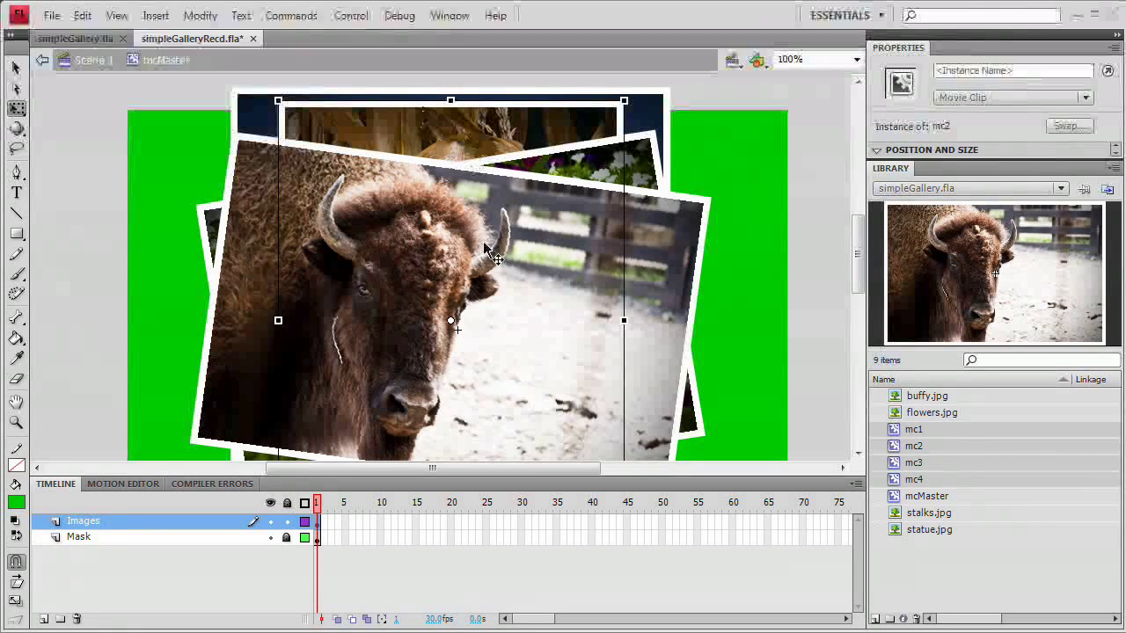
pyautogui.click(200, 15)
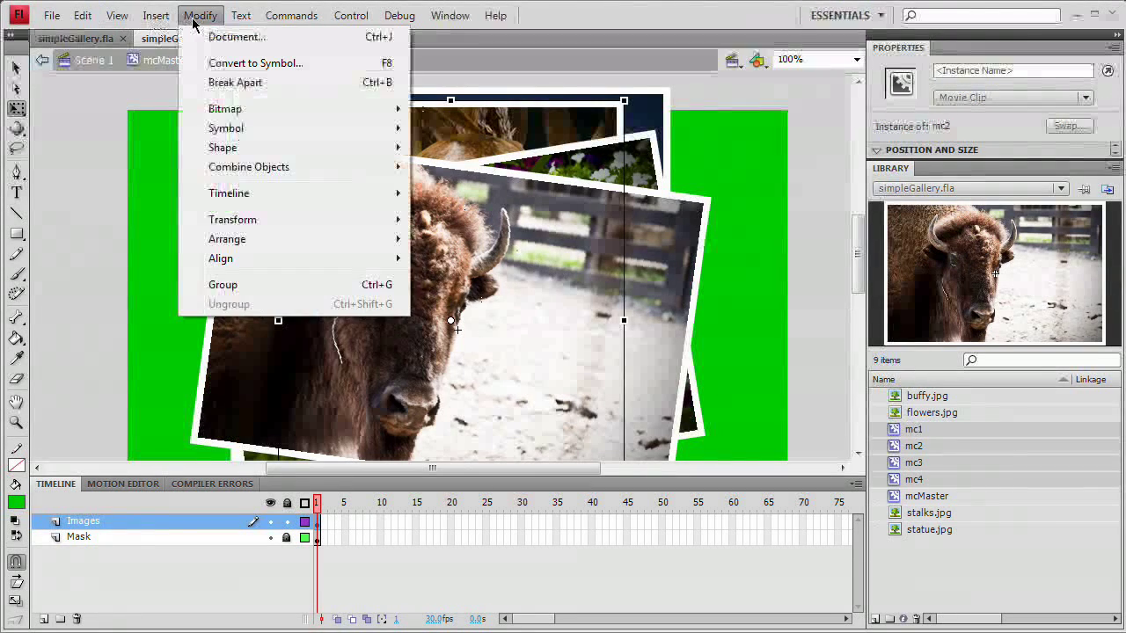
pyautogui.click(290, 81)
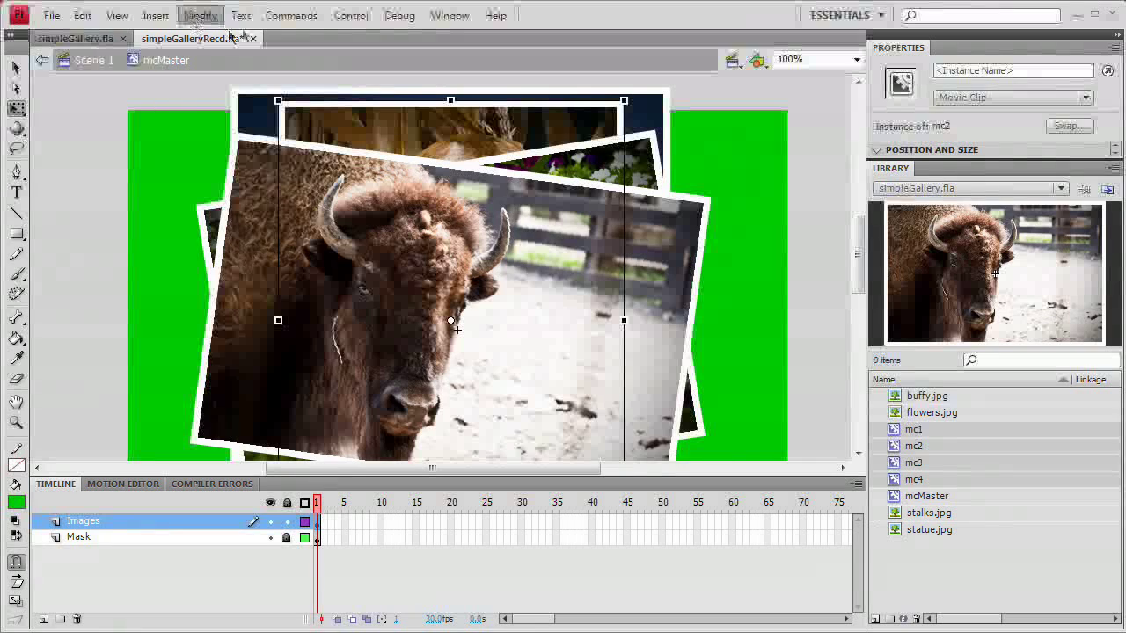
pyautogui.click(199, 16)
pyautogui.click(199, 15)
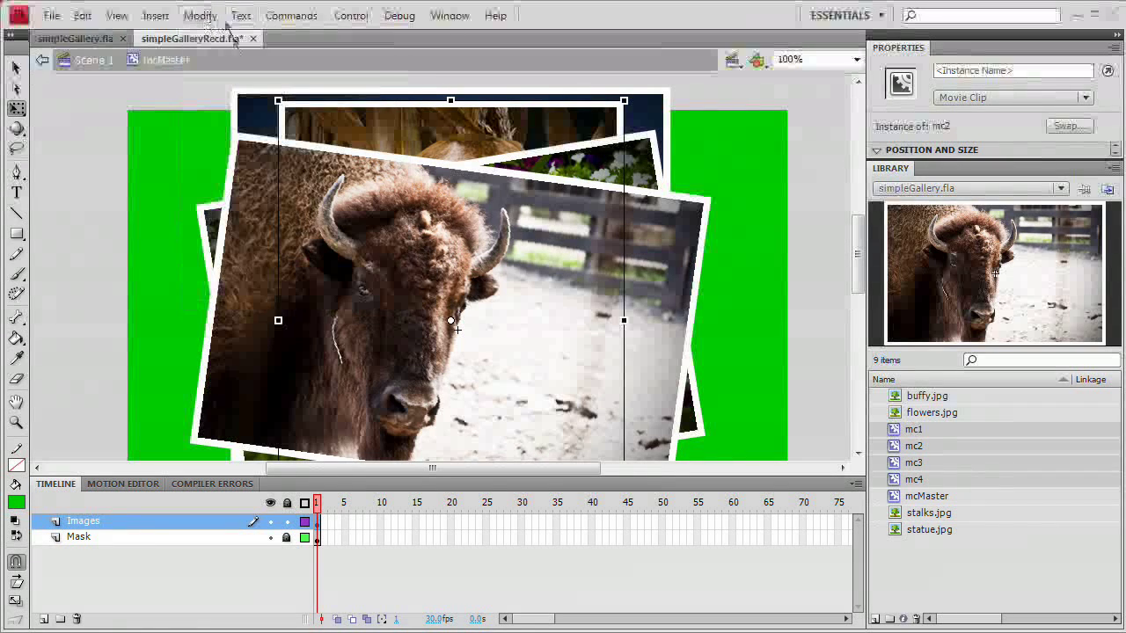
pyautogui.click(199, 16)
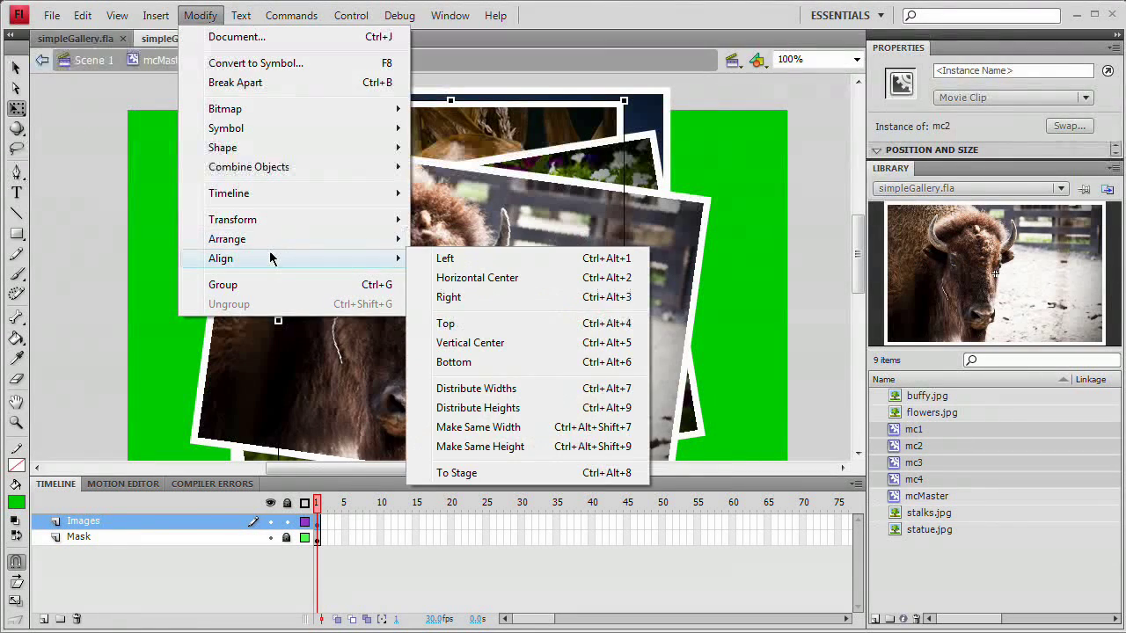
pyautogui.moveTo(277, 243)
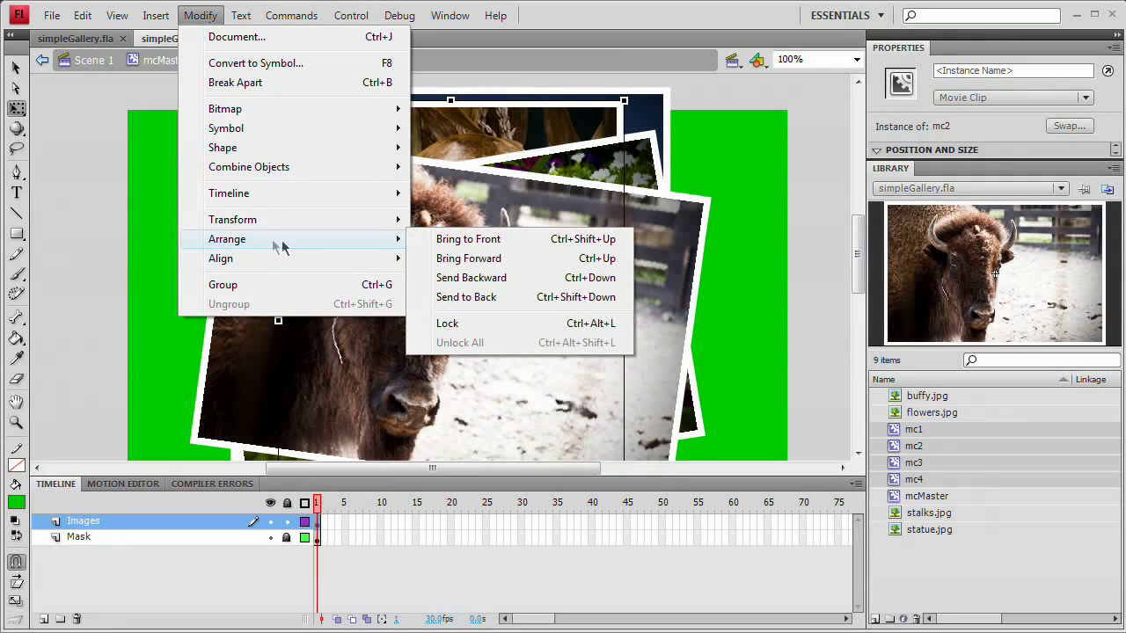
pyautogui.click(483, 243)
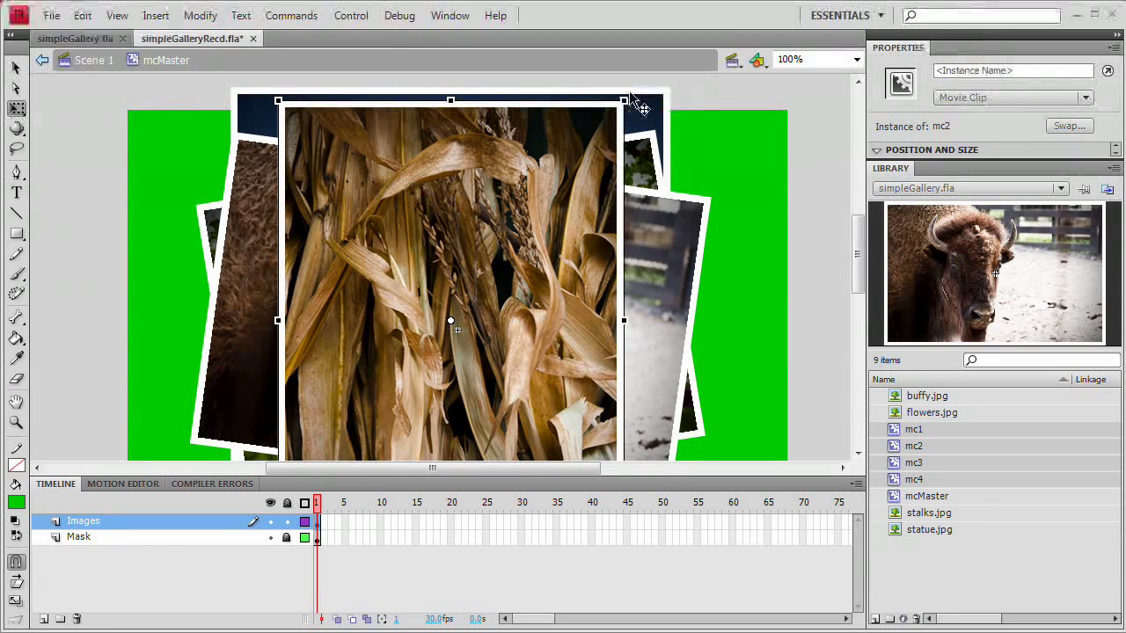
pyautogui.moveTo(626, 99); pyautogui.dragTo(686, 172)
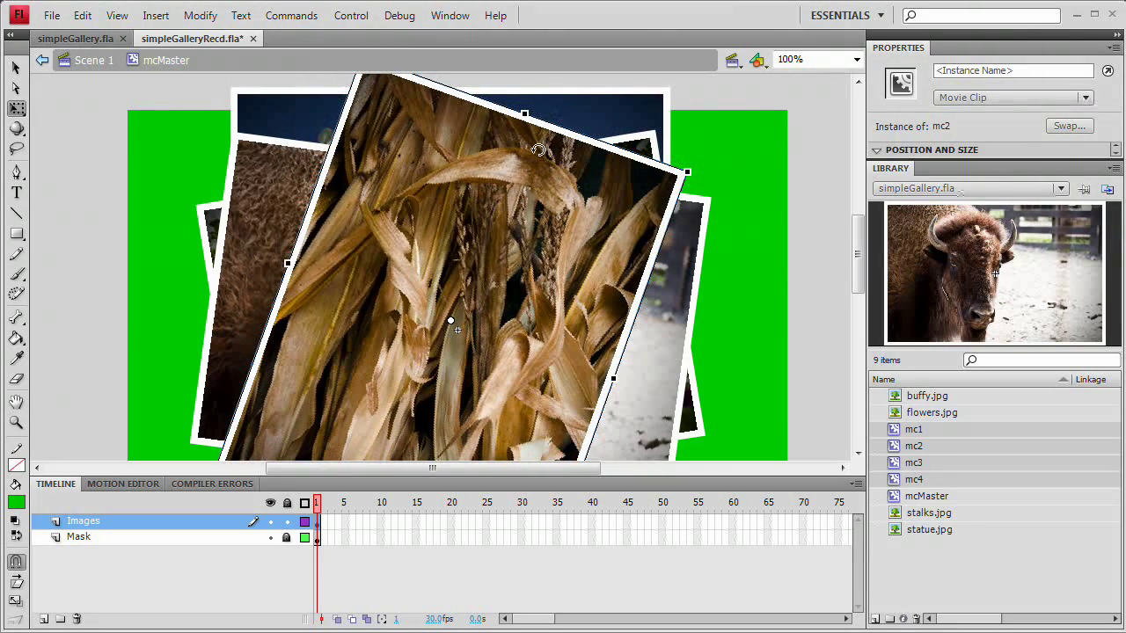
# - Bring the totem photo to the front and tilt it about 12° counterclockwise
pyautogui.click(579, 118)
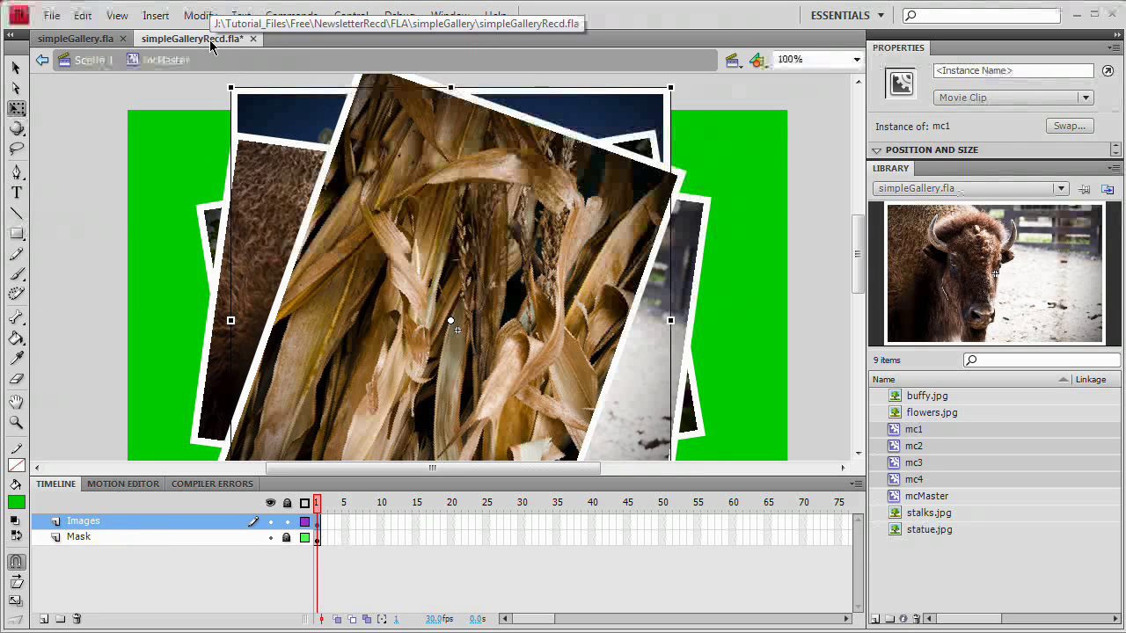
pyautogui.hotkey('ctrl', 'shift', 'Up')
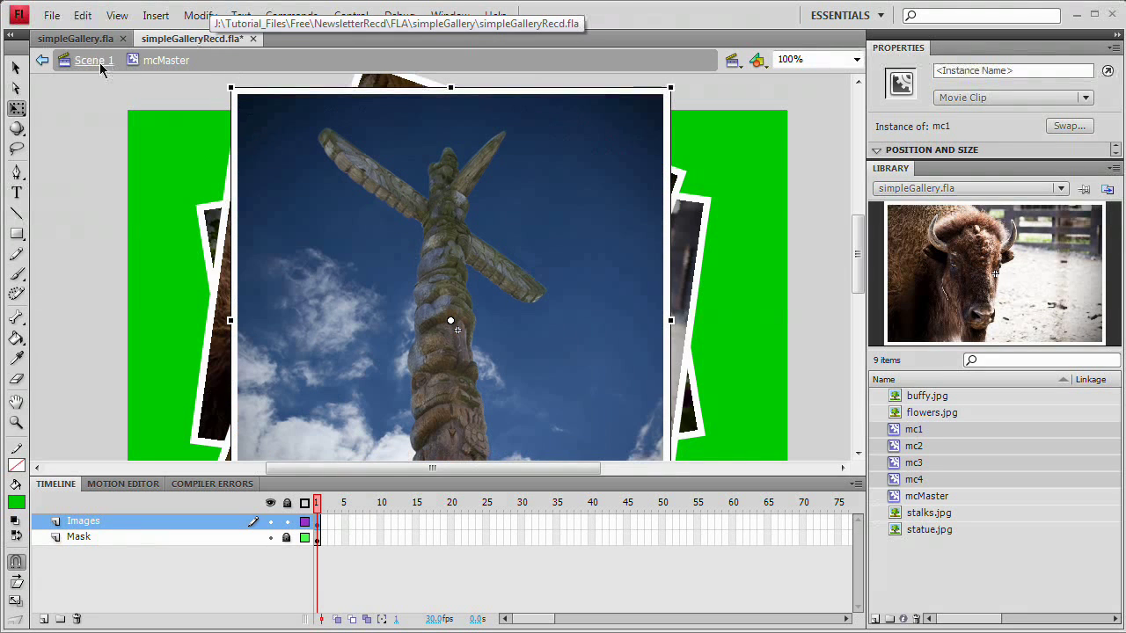
pyautogui.moveTo(226, 88); pyautogui.dragTo(141, 112)
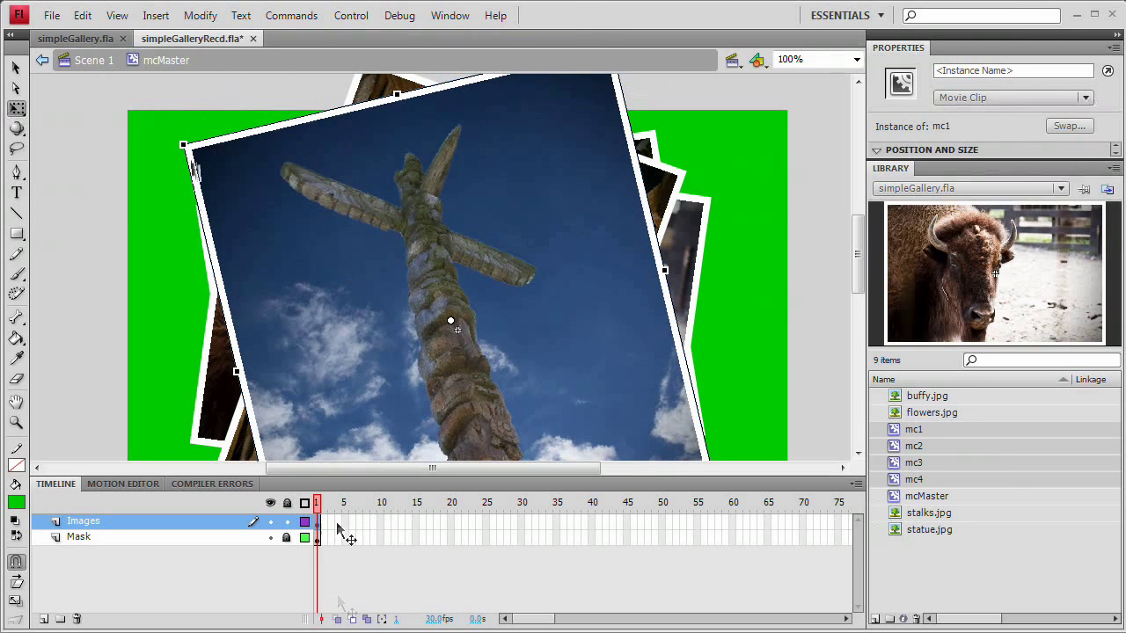
# - Move the green Mask layer above the Images layer
pyautogui.click(136, 538)
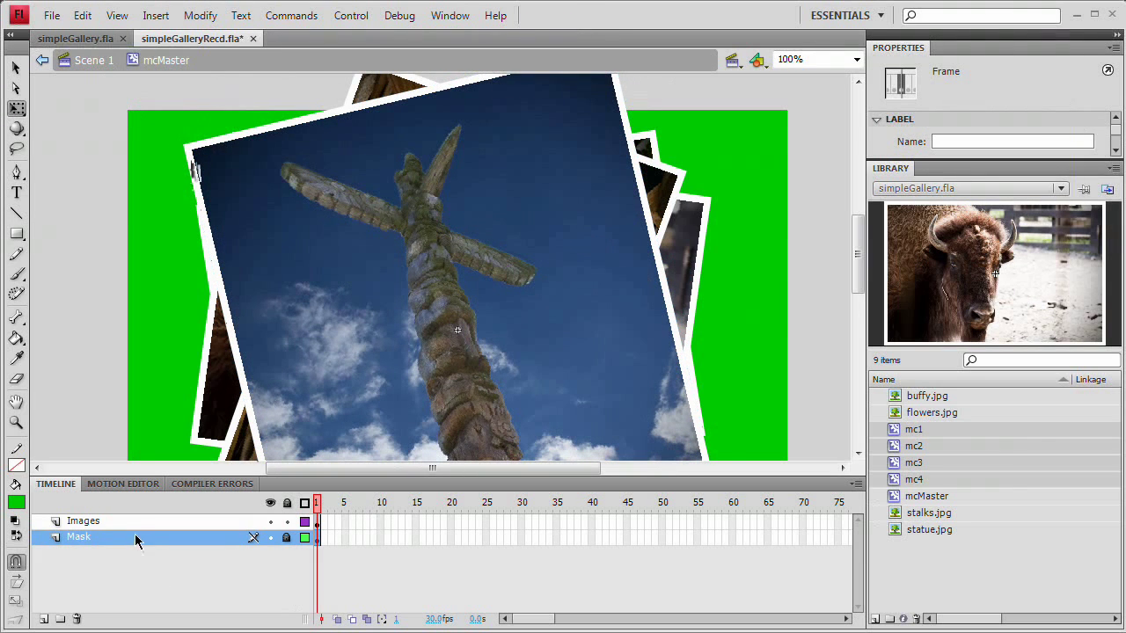
pyautogui.moveTo(137, 538); pyautogui.dragTo(133, 519)
pyautogui.rightClick(132, 528)
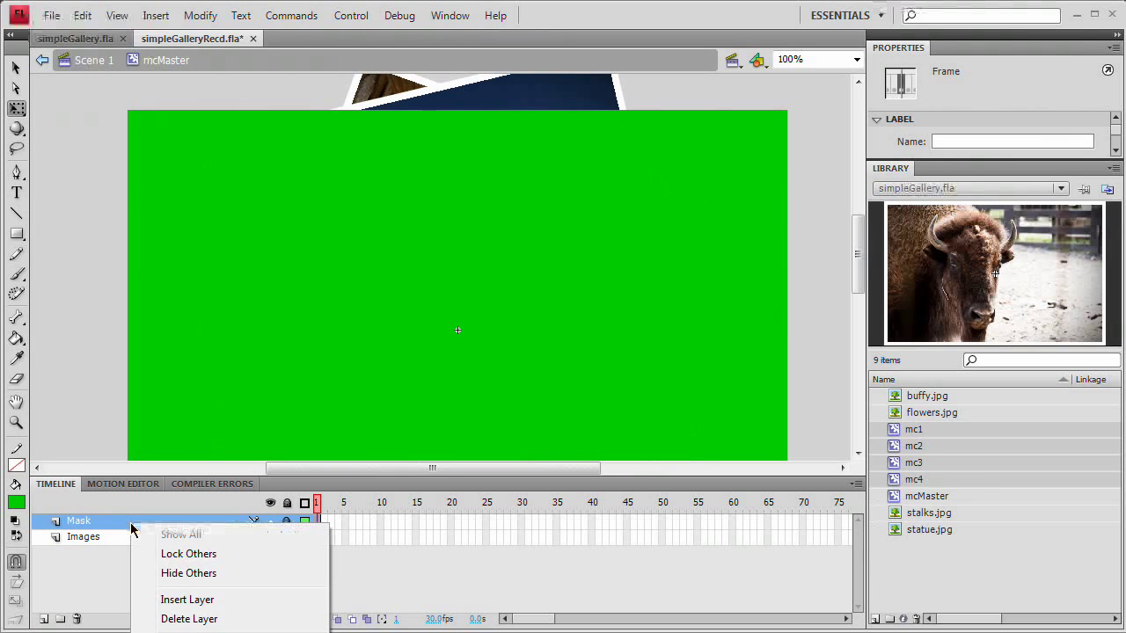
pyautogui.click(219, 488)
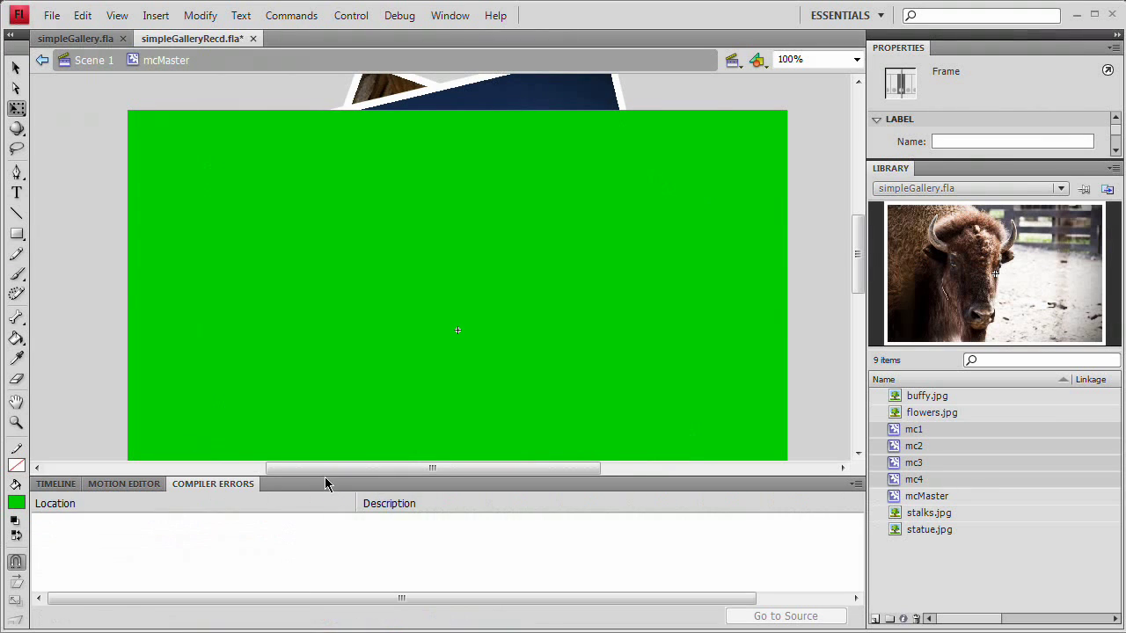
# - Set the Mask layer to mask the Images layer, then return to Scene 1
pyautogui.moveTo(326, 479); pyautogui.dragTo(77, 168)
pyautogui.click(70, 161)
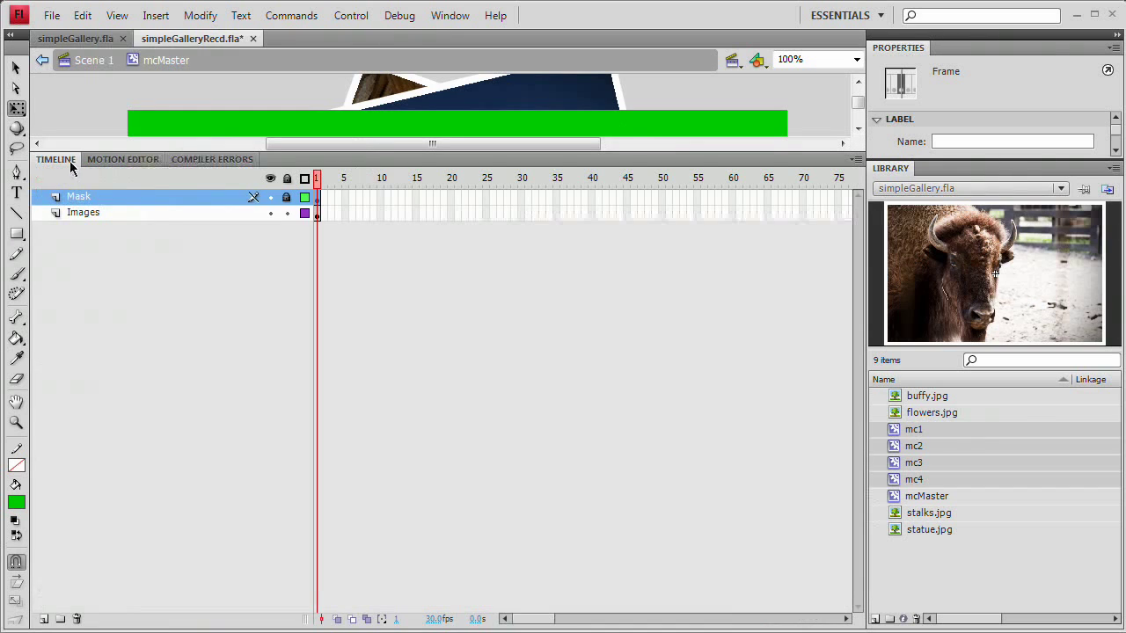
pyautogui.rightClick(162, 205)
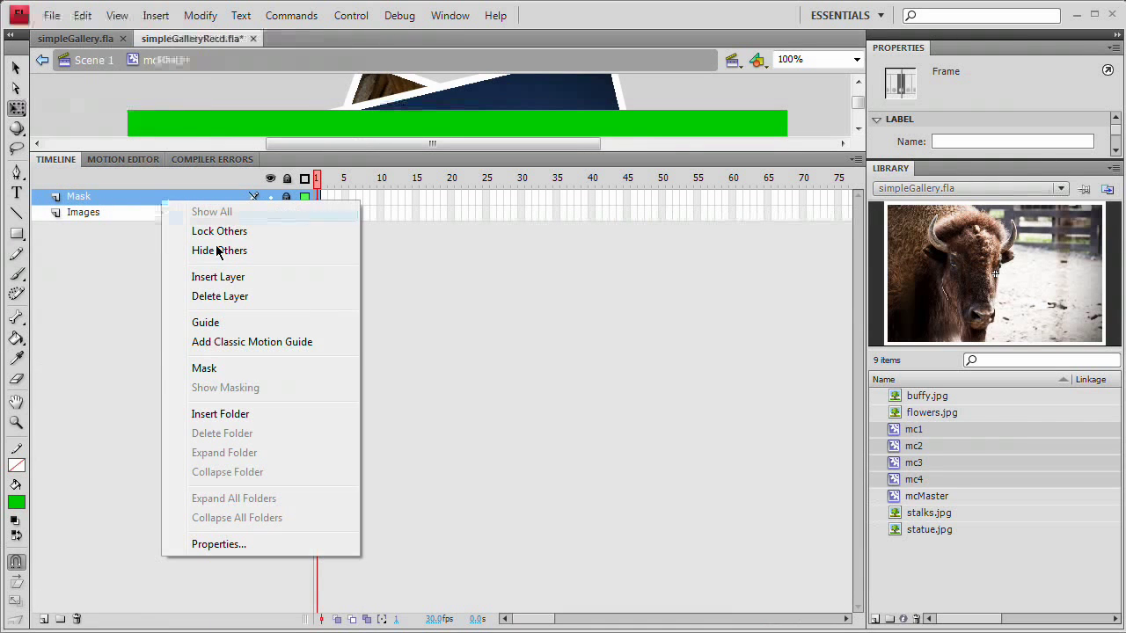
pyautogui.click(215, 369)
pyautogui.moveTo(345, 158); pyautogui.dragTo(333, 533)
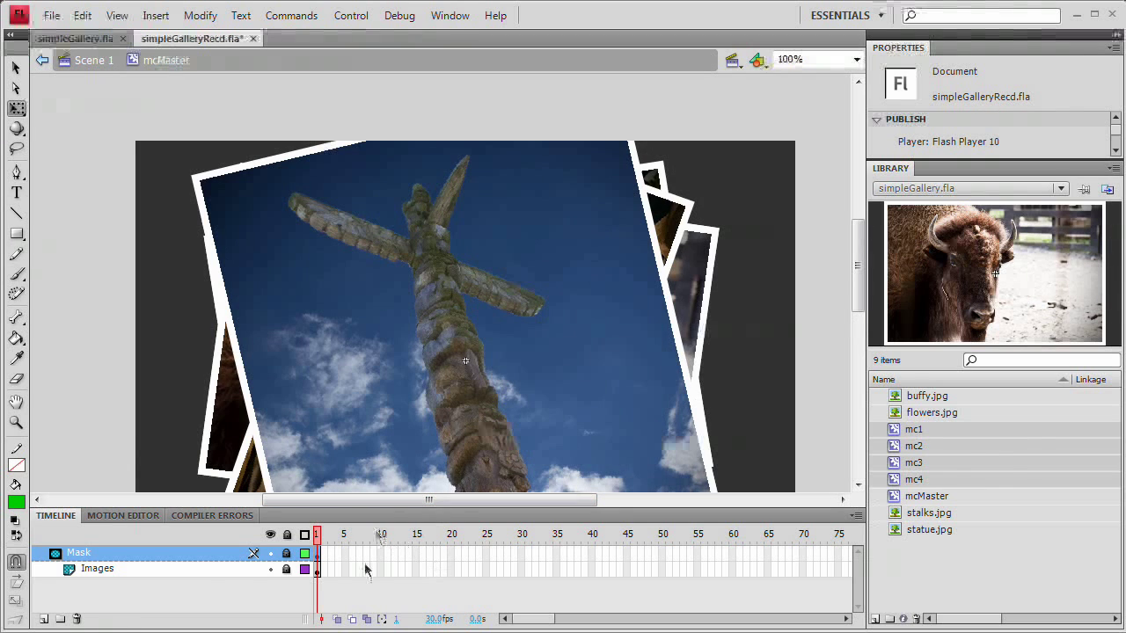
pyautogui.click(93, 60)
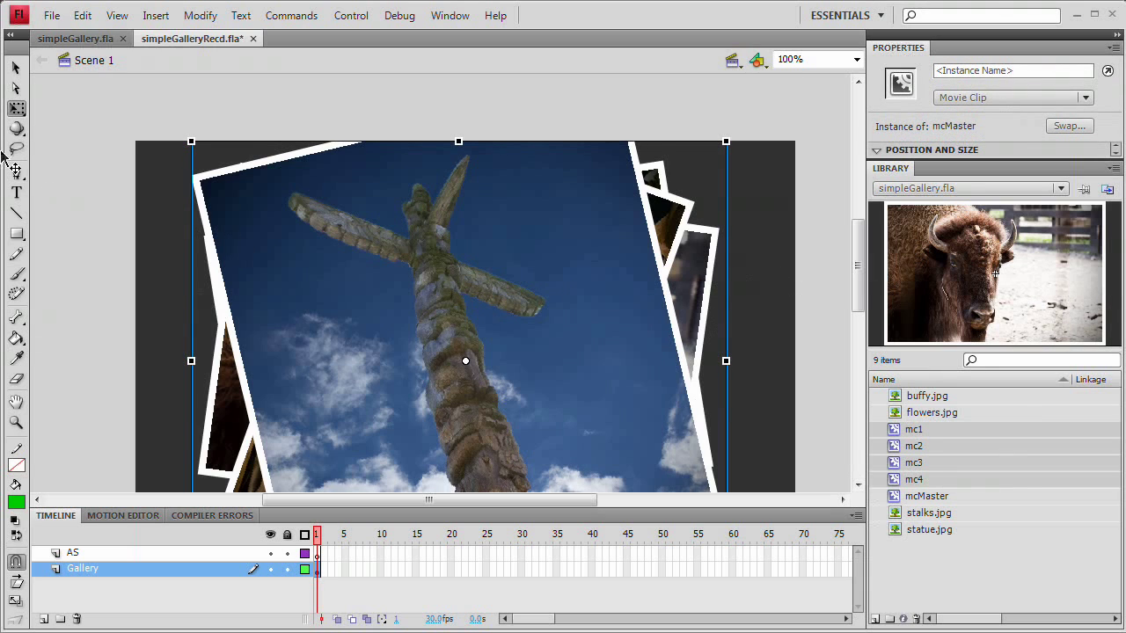
# - Name the mcMaster instance master_mc, then select the AS layer's frame
pyautogui.click(16, 67)
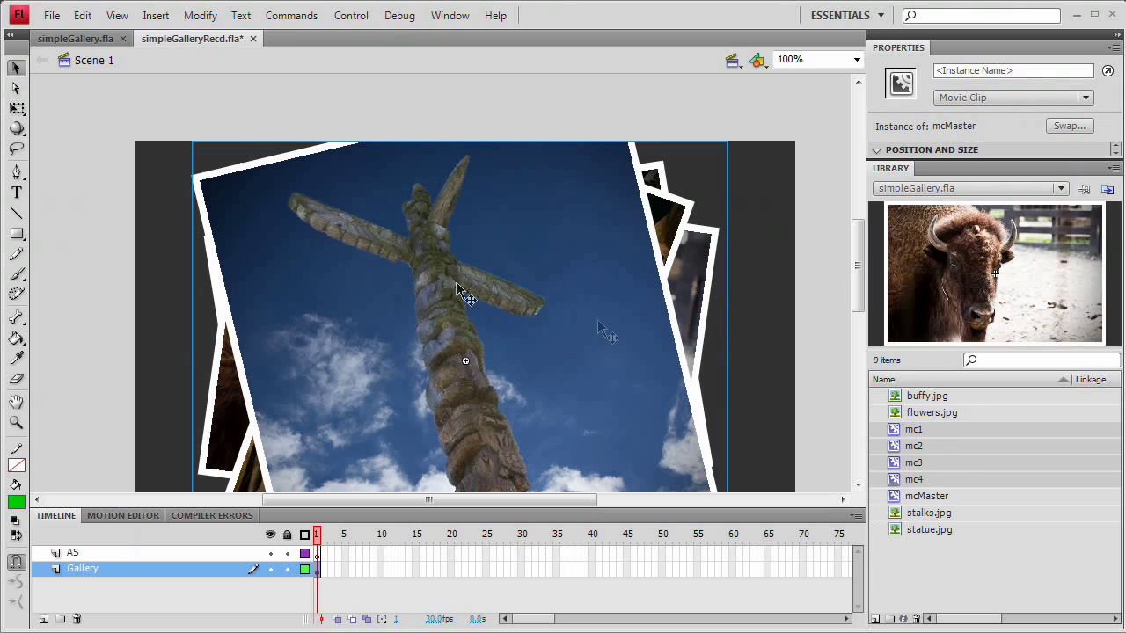
pyautogui.doubleClick(897, 168)
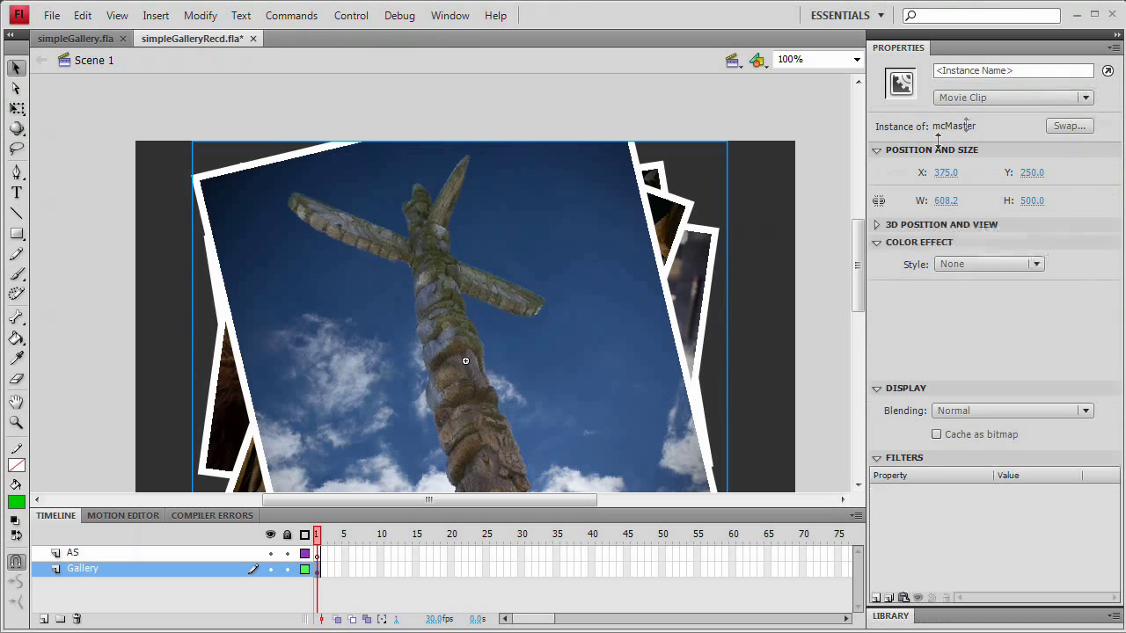
pyautogui.click(1011, 70)
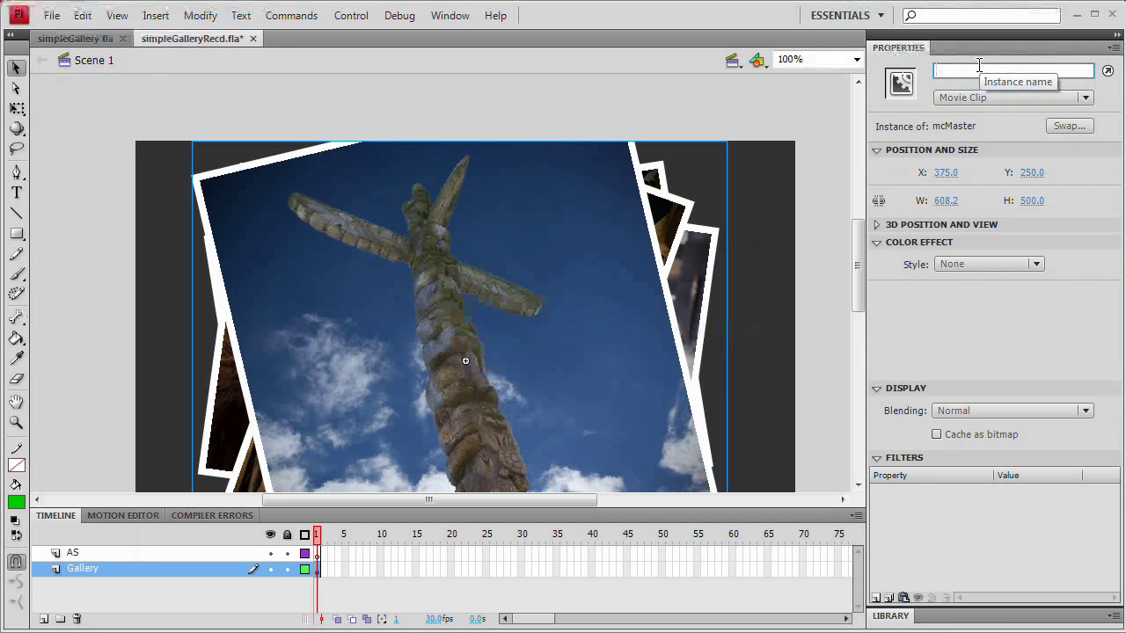
pyautogui.write('master_mc')
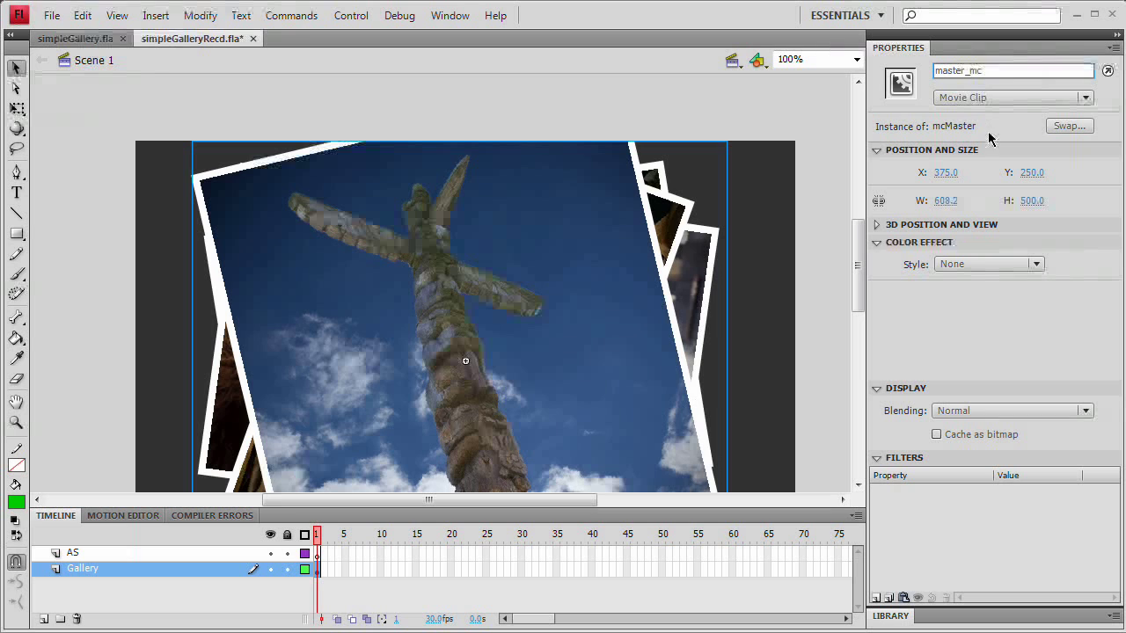
pyautogui.press('Return')
pyautogui.moveTo(83, 569); pyautogui.dragTo(85, 562)
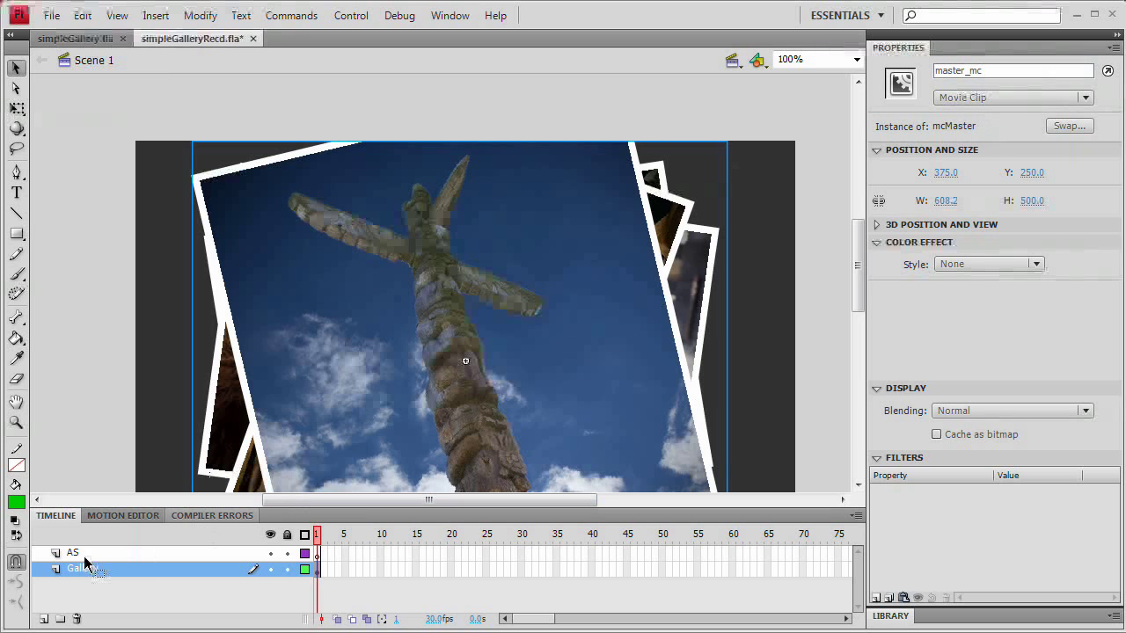
pyautogui.click(79, 554)
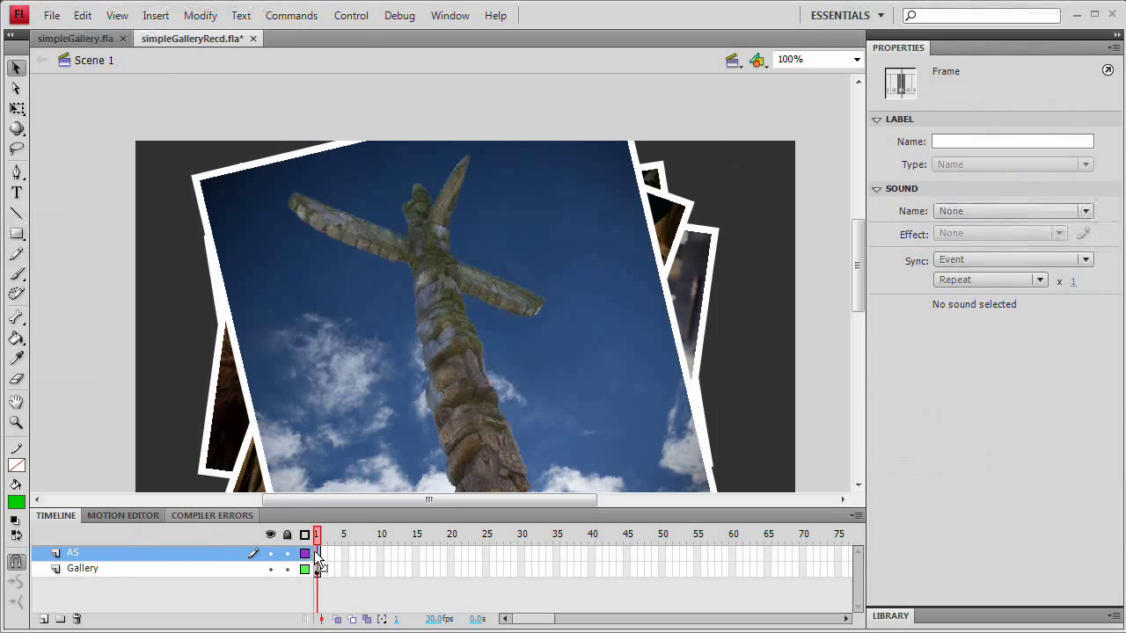
# - Open the Actions panel for the AS frame from the Window menu
pyautogui.click(450, 15)
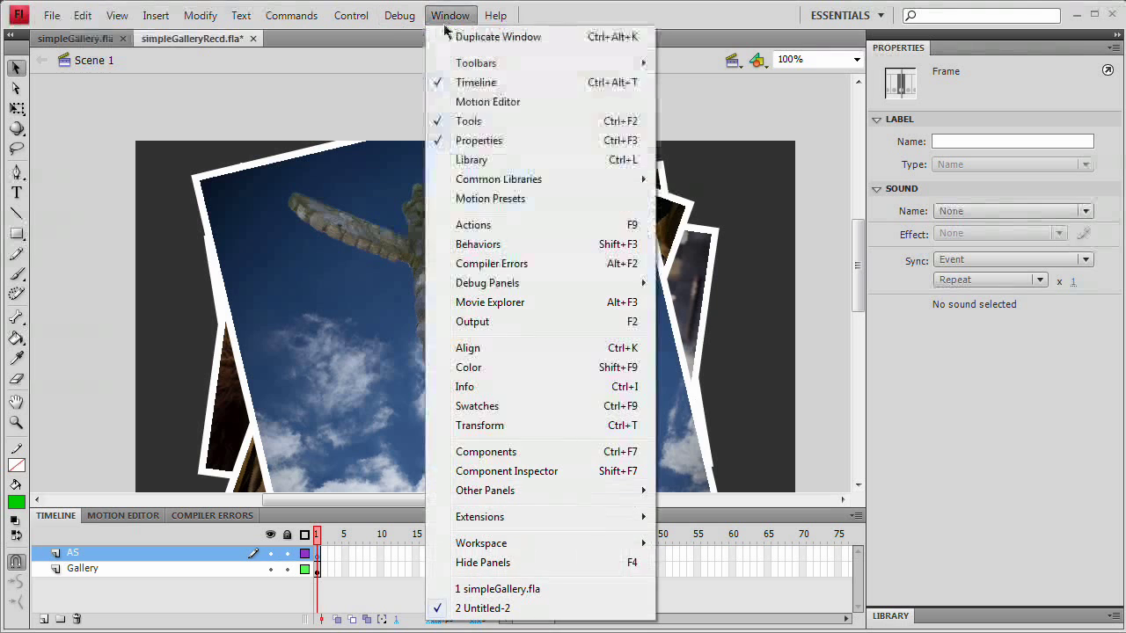
pyautogui.click(473, 225)
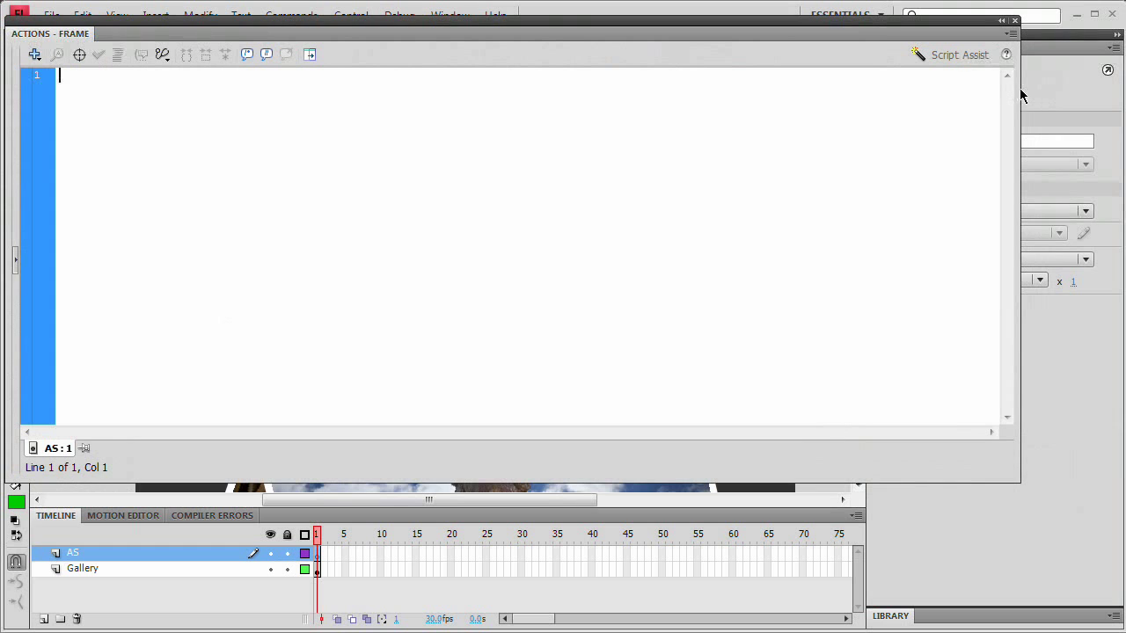
pyautogui.moveTo(1020, 95); pyautogui.dragTo(752, 88)
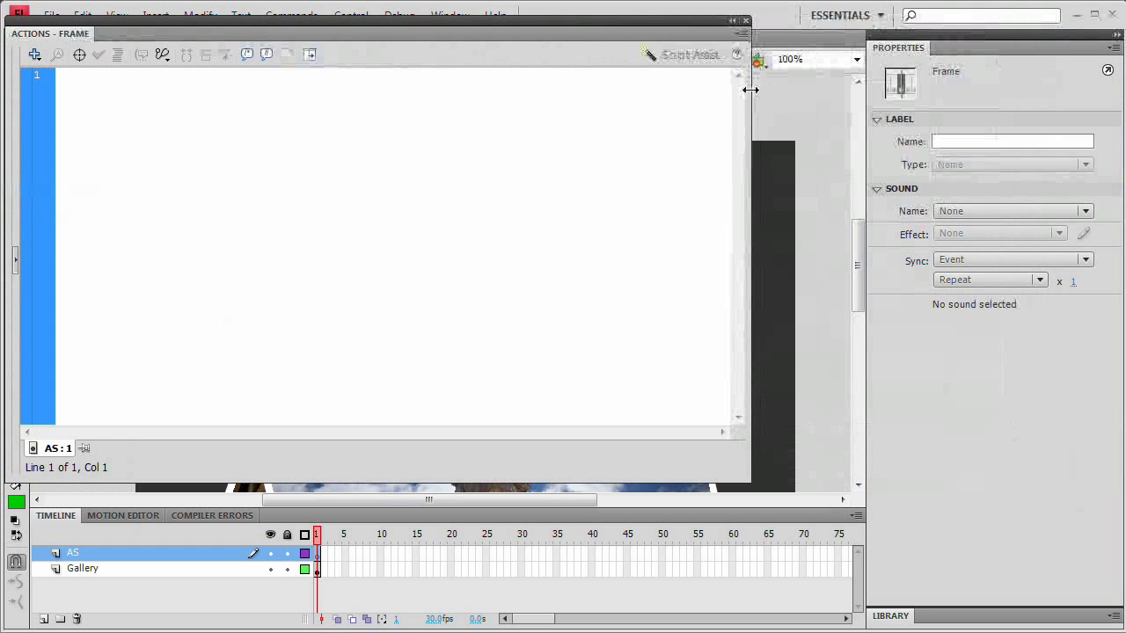
# - Set the ActionScript code font size to 20 and enlarge the editor
pyautogui.click(742, 35)
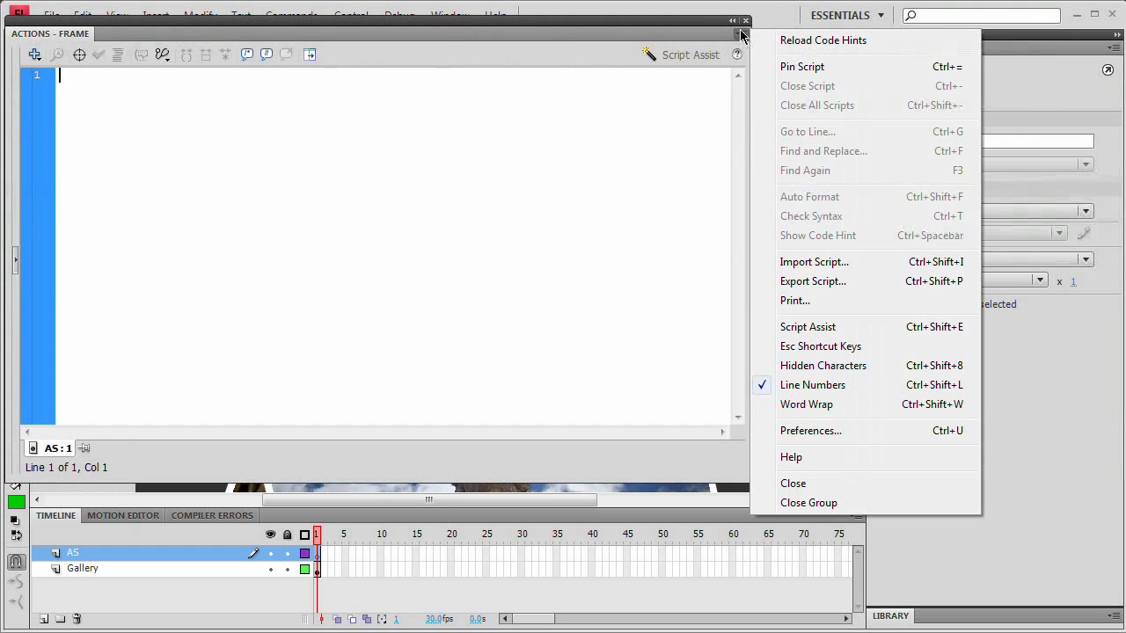
pyautogui.click(809, 430)
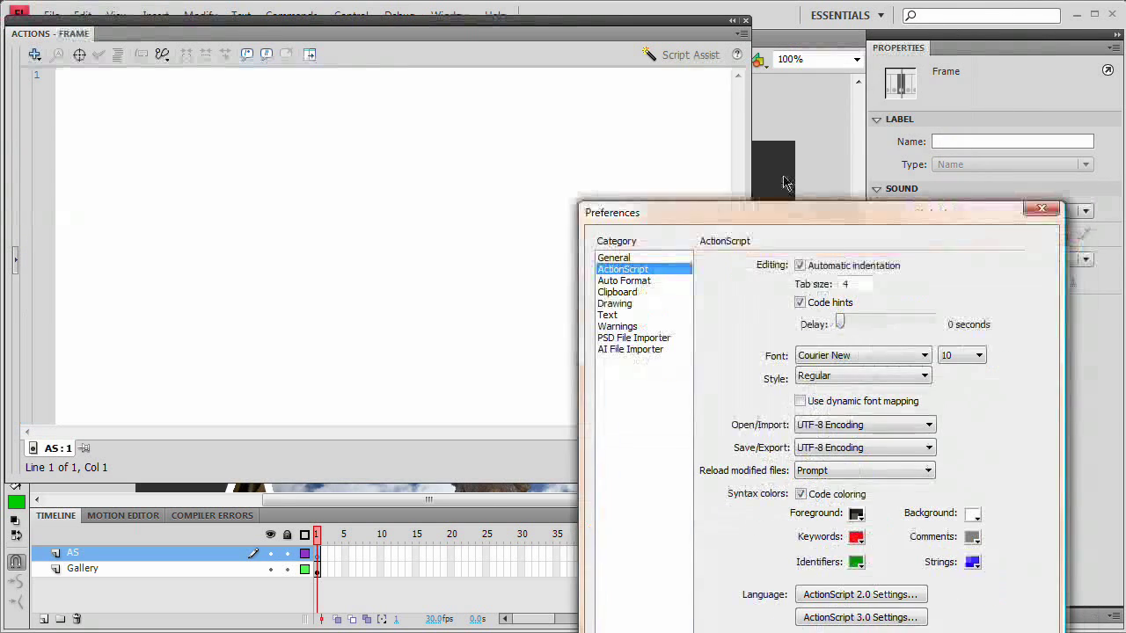
pyautogui.moveTo(787, 212); pyautogui.dragTo(685, 20)
pyautogui.click(874, 167)
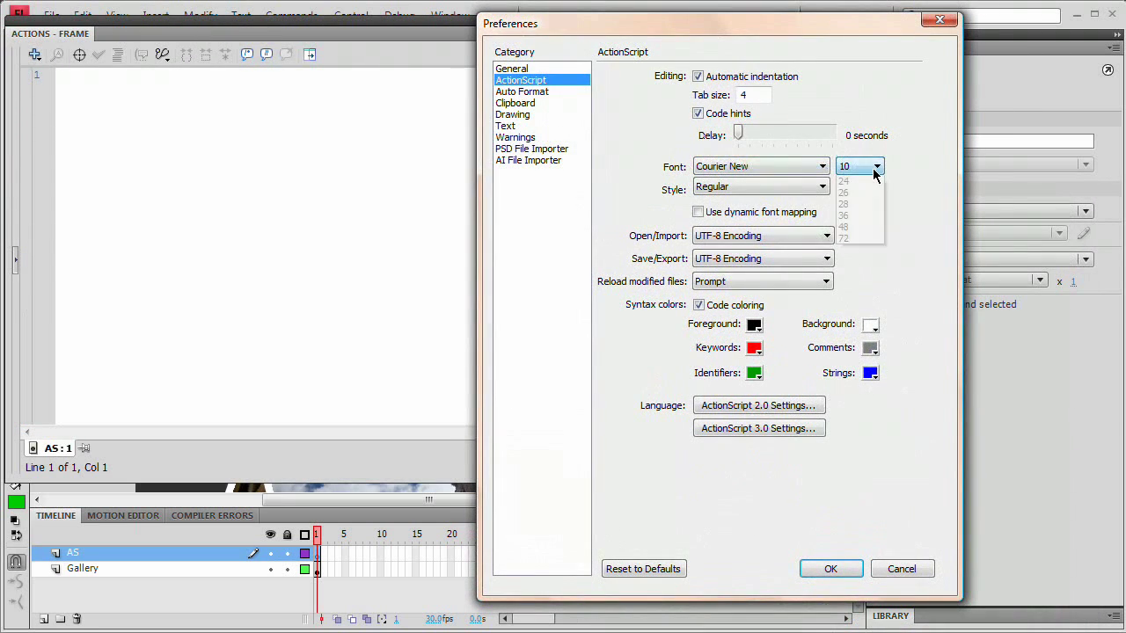
pyautogui.click(854, 280)
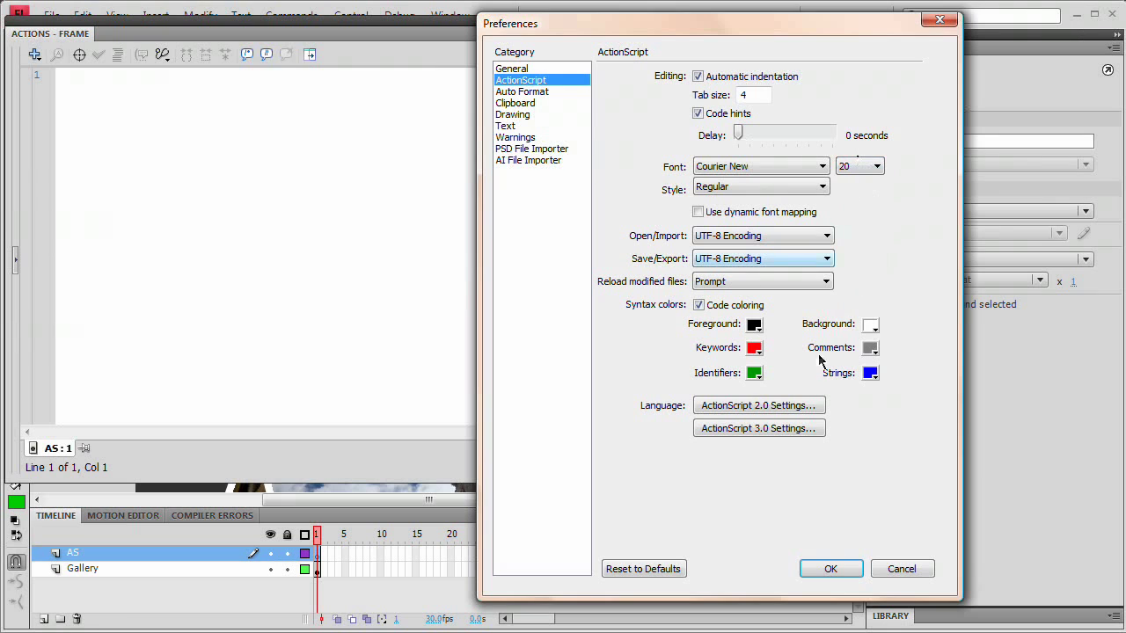
pyautogui.click(830, 570)
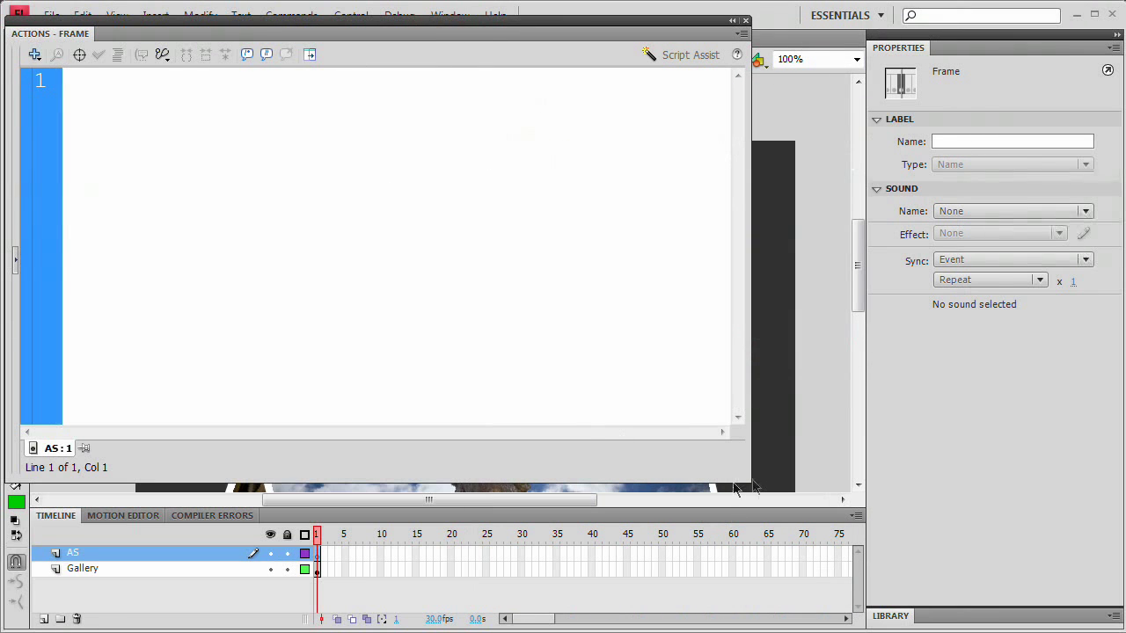
pyautogui.moveTo(752, 489); pyautogui.dragTo(1096, 558)
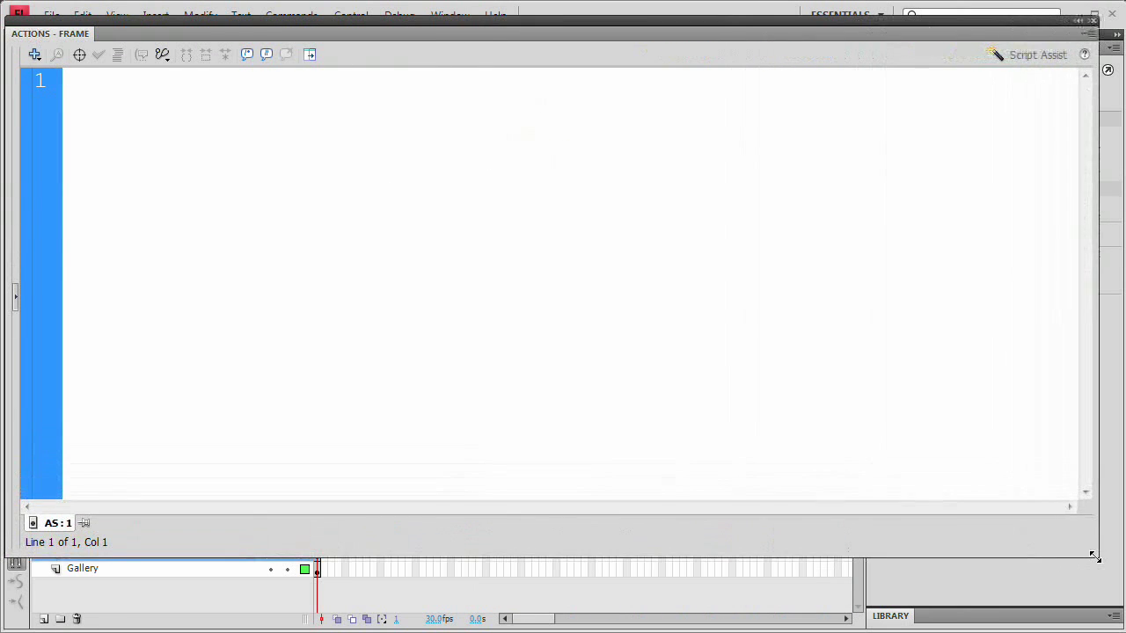
# - Write master_mc.addEventListener(MouseEvent.MOUSE_DOWN, clickedF) on line 1 using the code hint
pyautogui.click(361, 253)
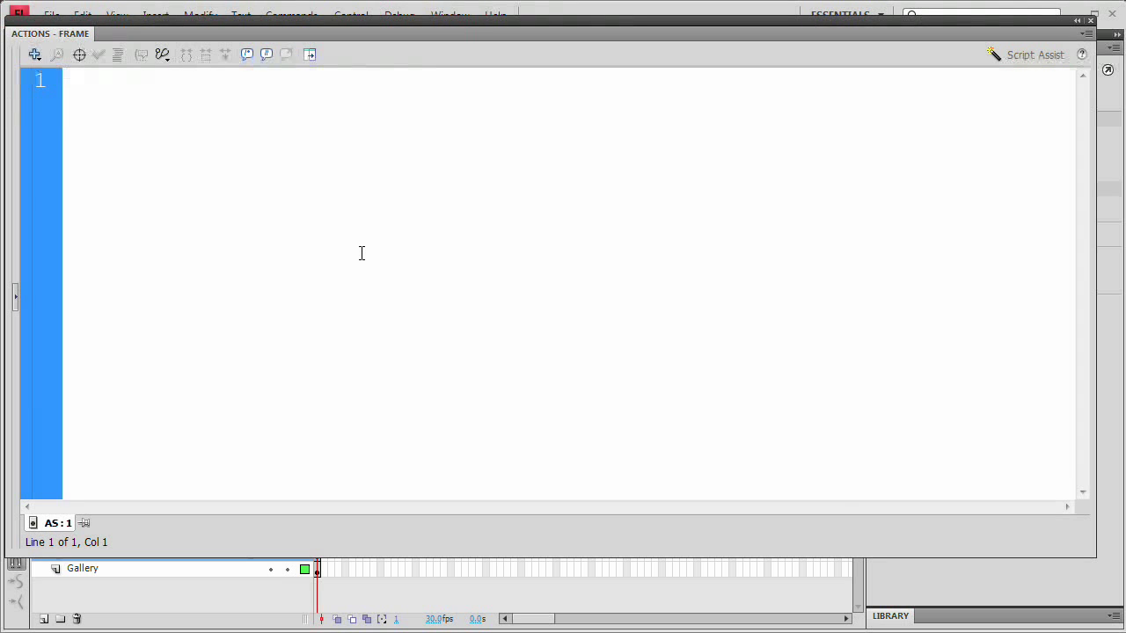
pyautogui.write('master_mc')
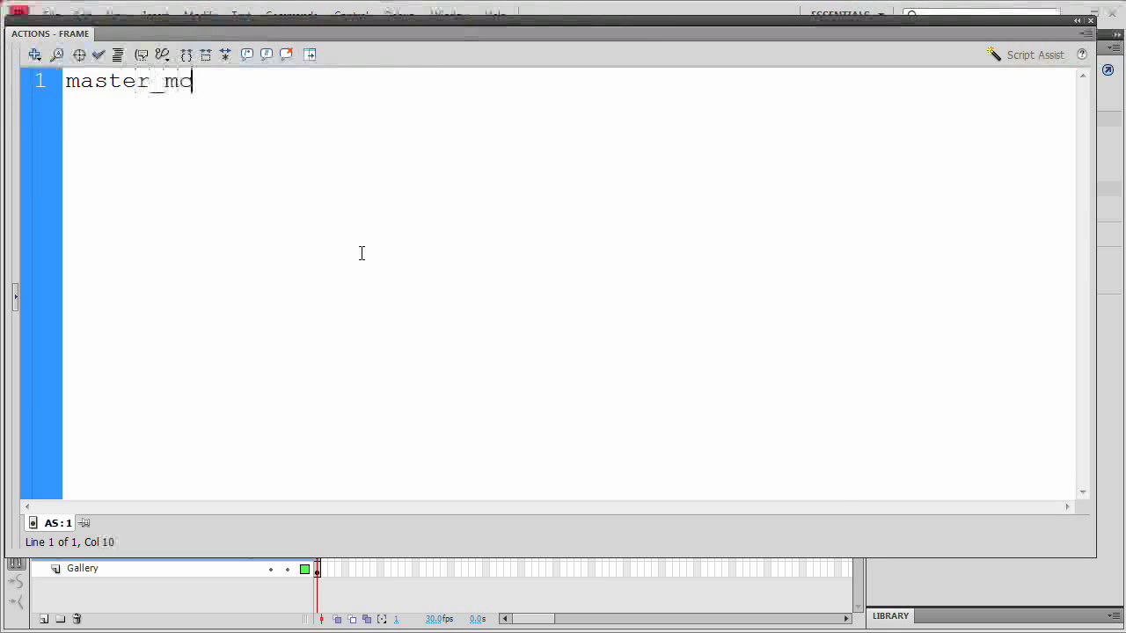
pyautogui.write('.add')
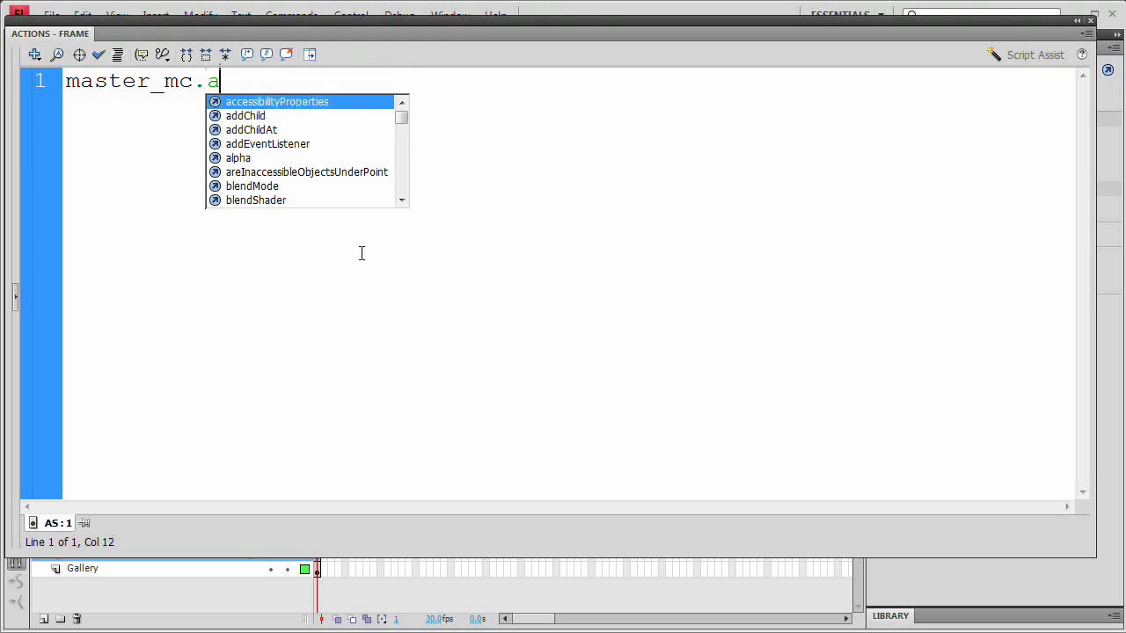
pyautogui.press('Down')
pyautogui.press('Down')
pyautogui.press('Return')
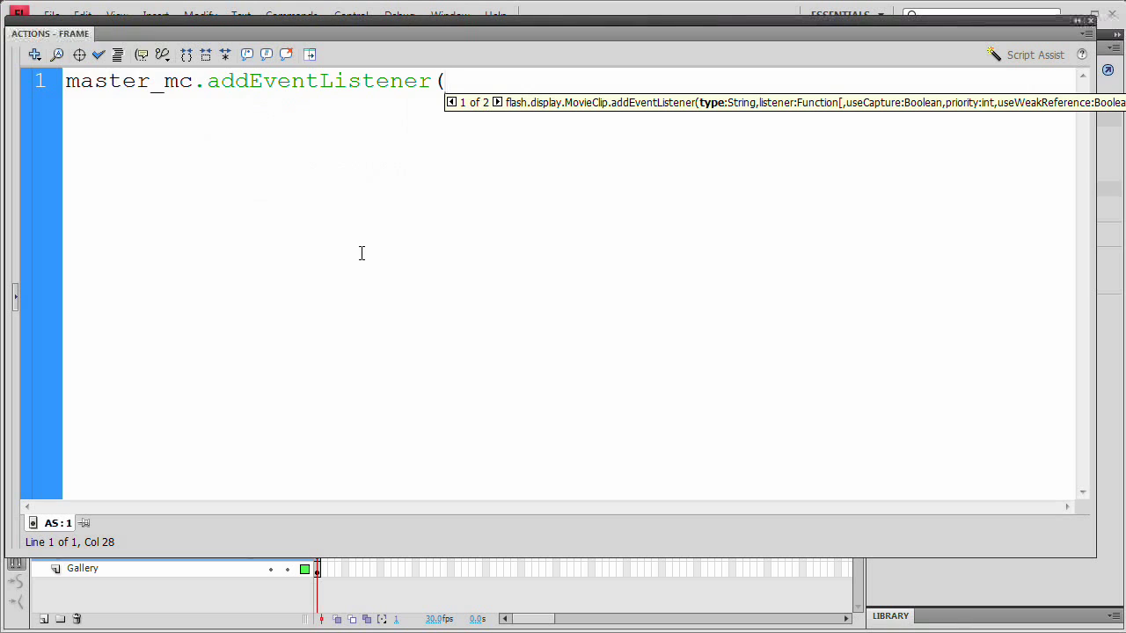
pyautogui.write('MO')
pyautogui.write('ouseEvent')
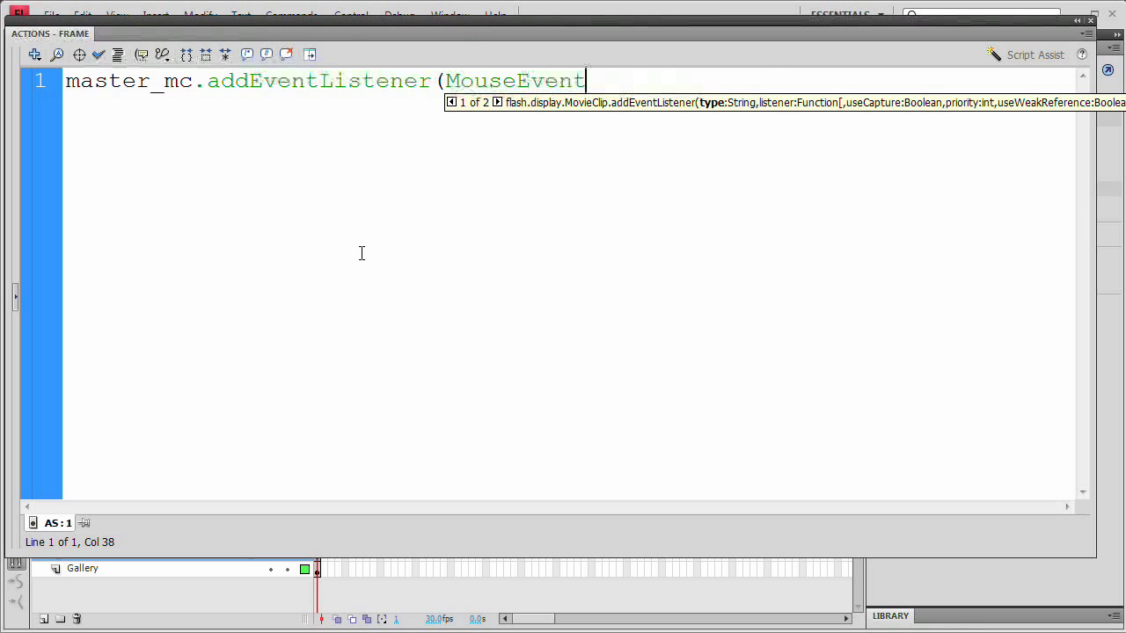
pyautogui.write('.MOUS')
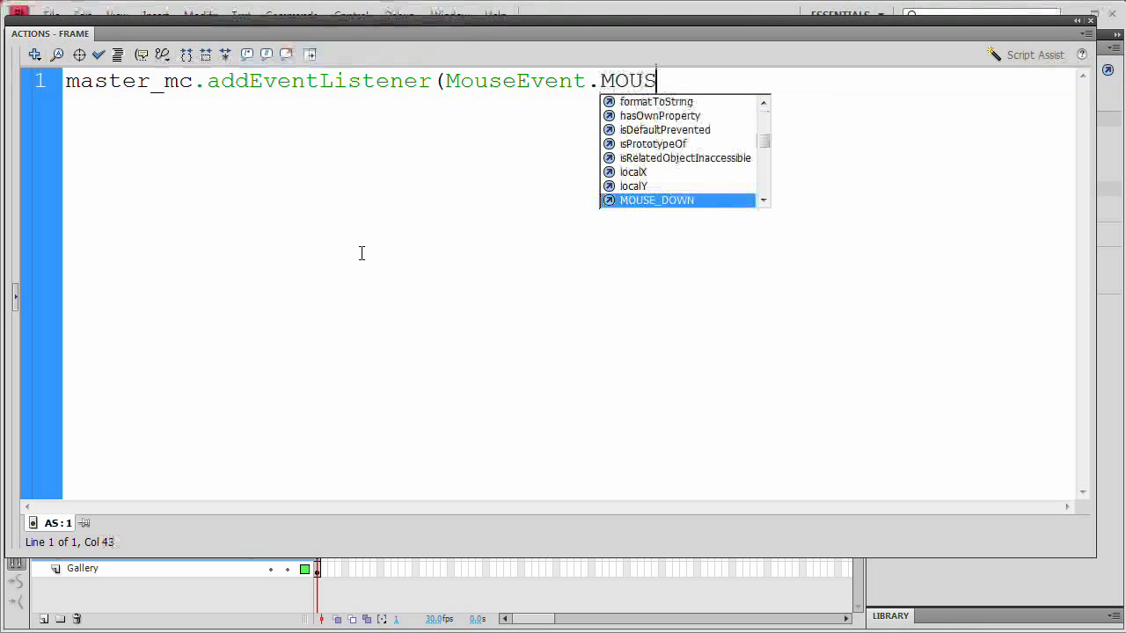
pyautogui.write('E_DOWN')
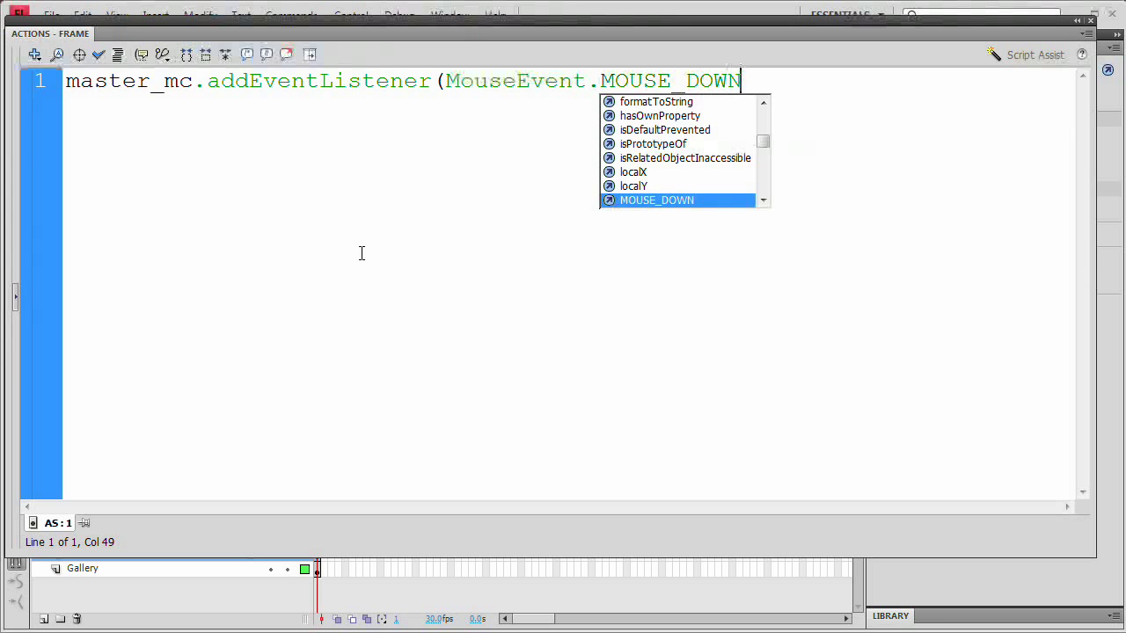
pyautogui.write(',')
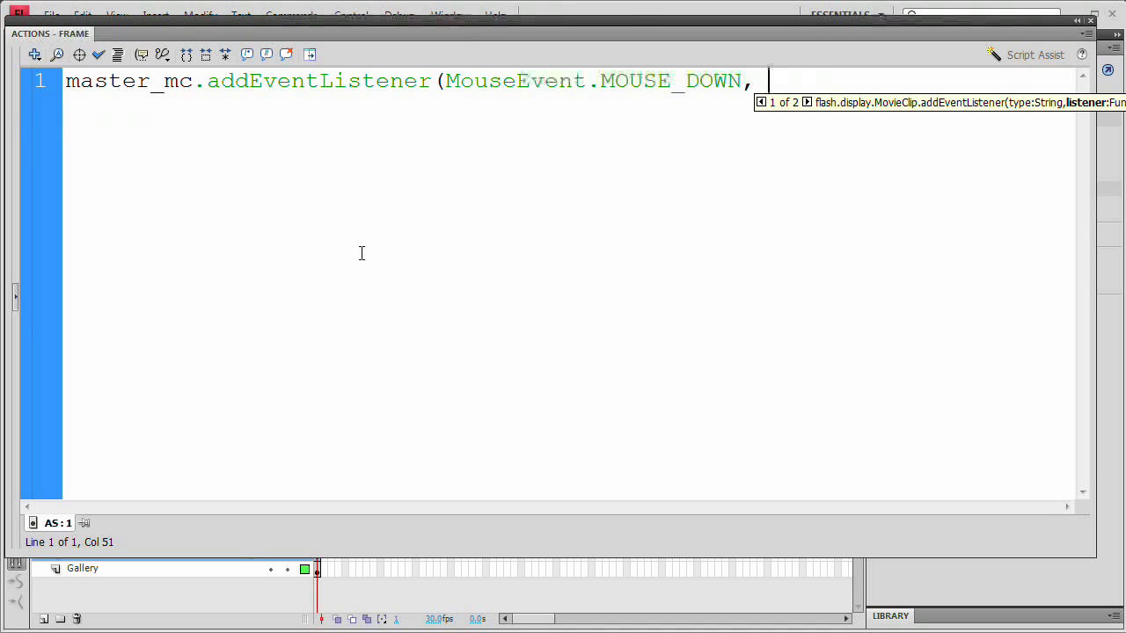
pyautogui.write('click')
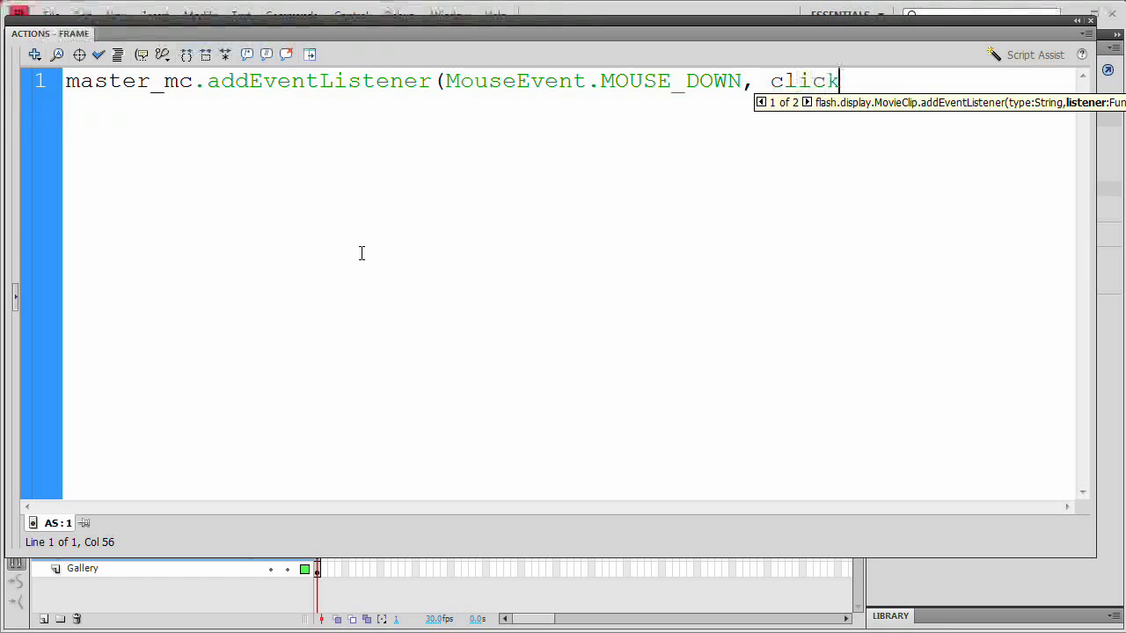
pyautogui.write('edF)')
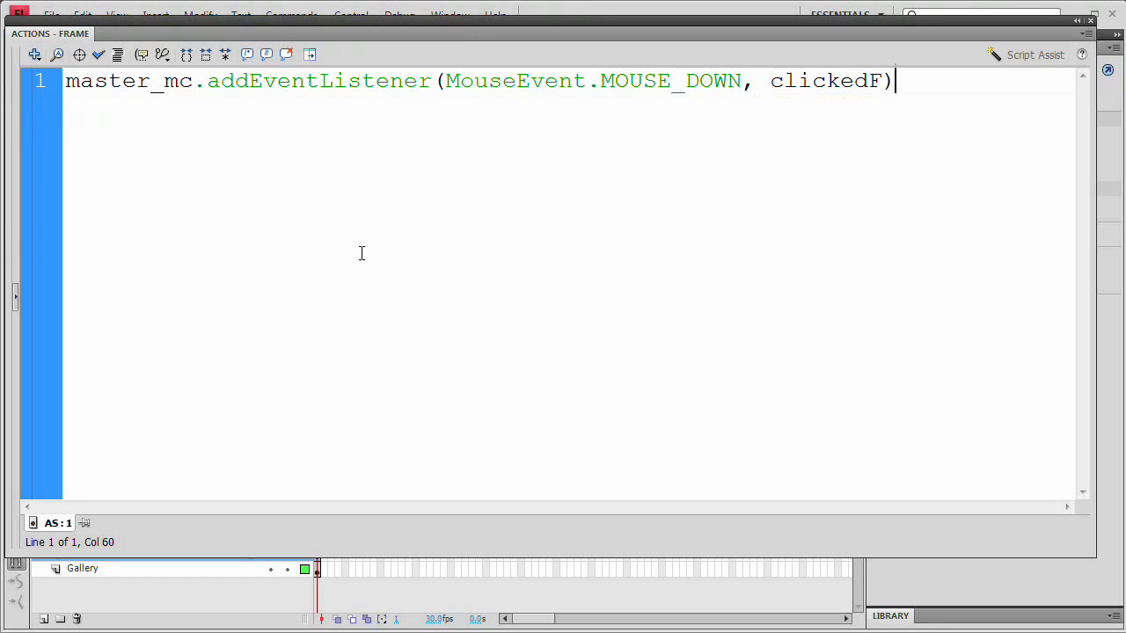
pyautogui.press('Return')
pyautogui.press('Return')
# - Write function clickedF(event:MouseEvent):void containing trace("Hey! You CLicked!!!"), then close the editor
pyautogui.write('function')
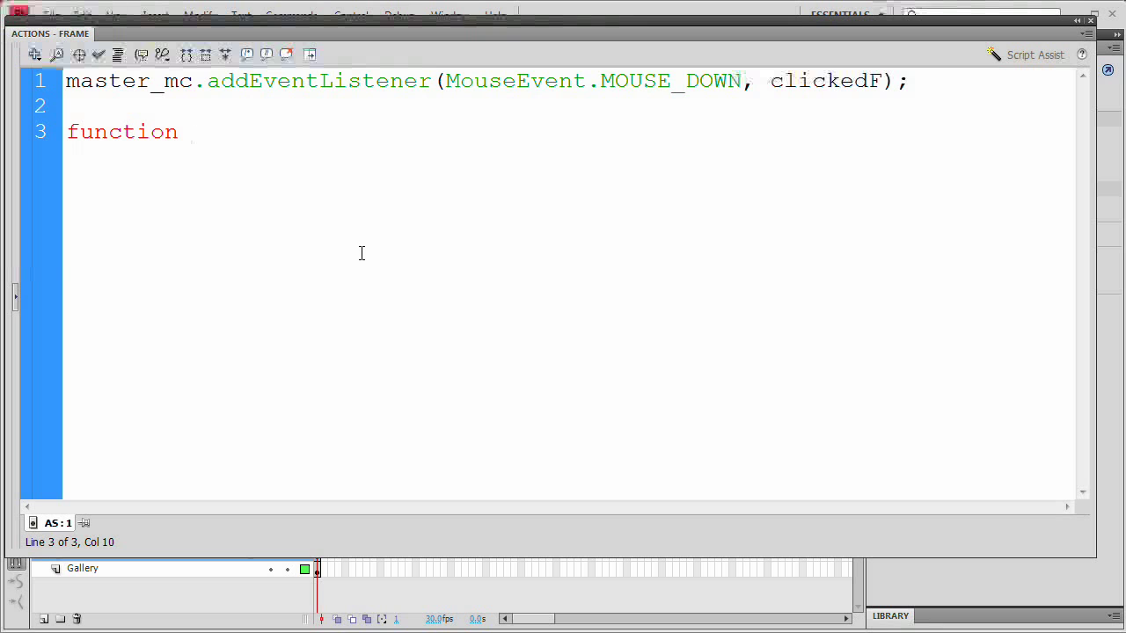
pyautogui.write('clickedF')
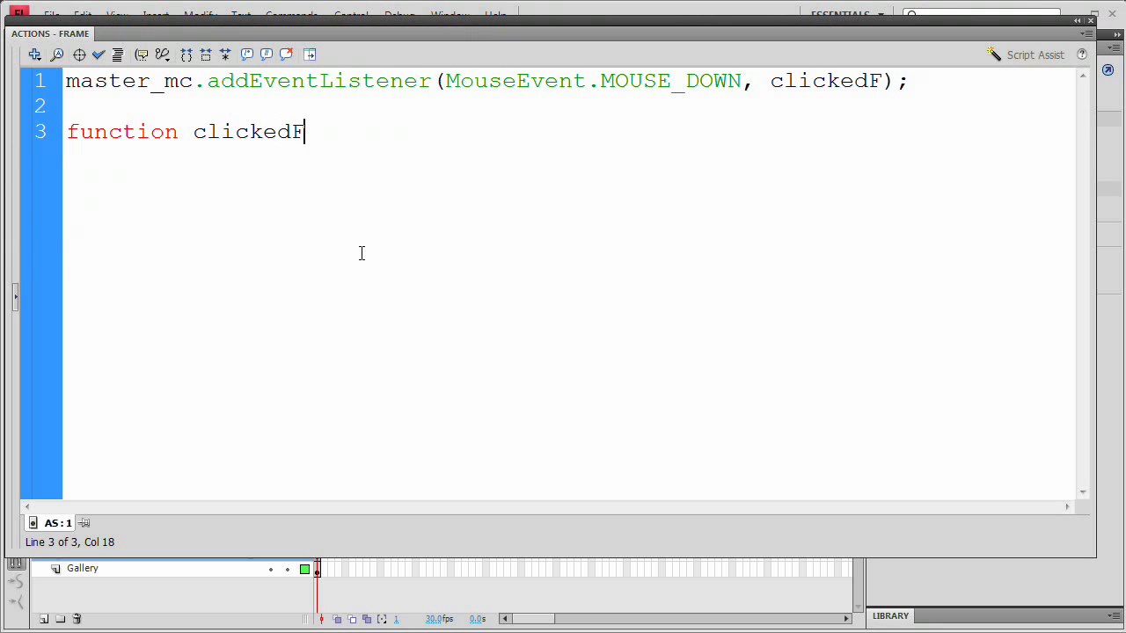
pyautogui.write('(event:MouseEve')
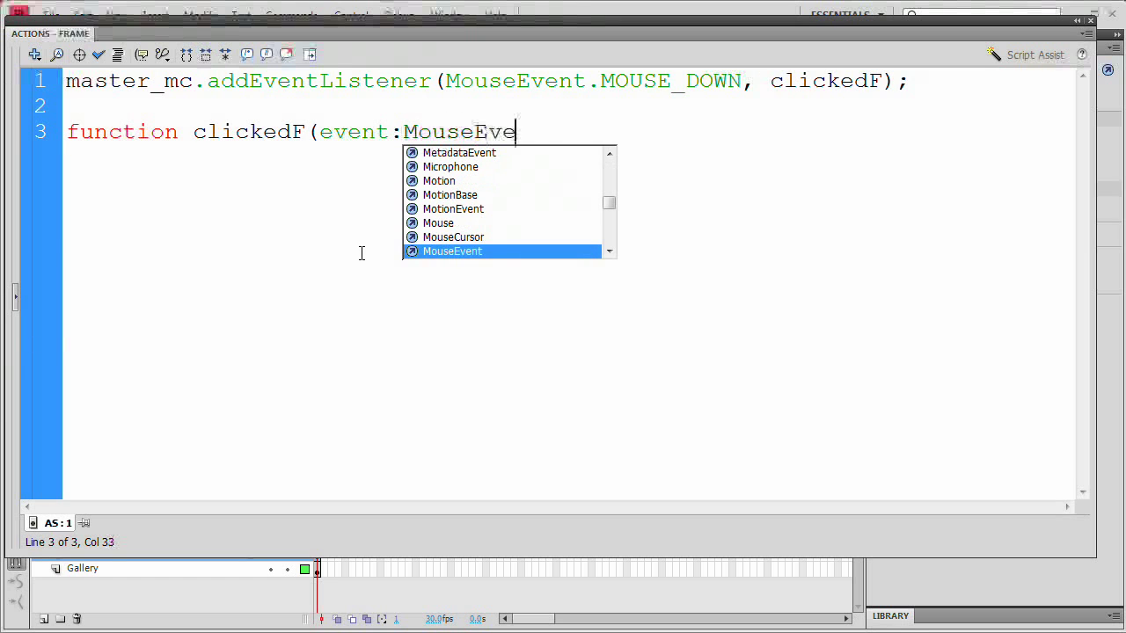
pyautogui.write('nt)')
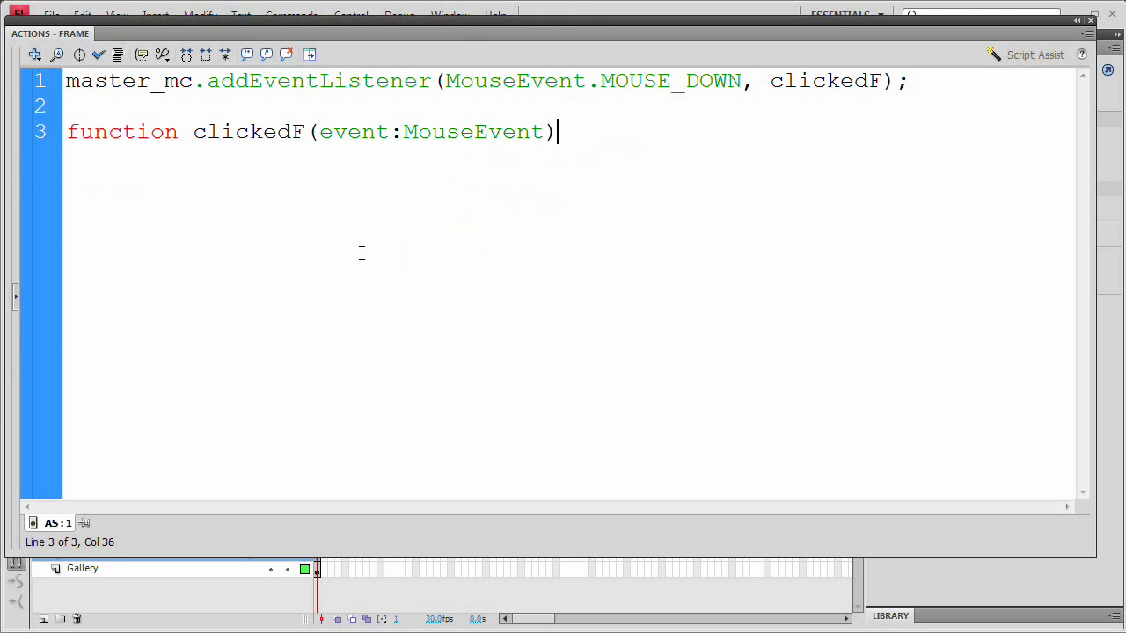
pyautogui.write(':voud')
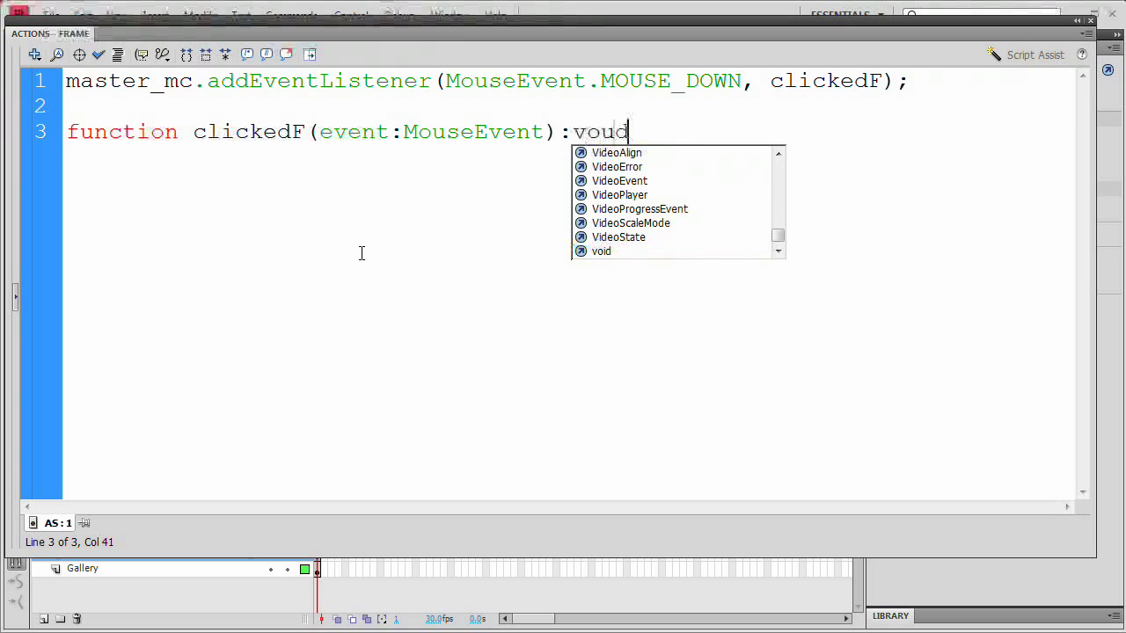
pyautogui.press('BackSpace')
pyautogui.write('id{')
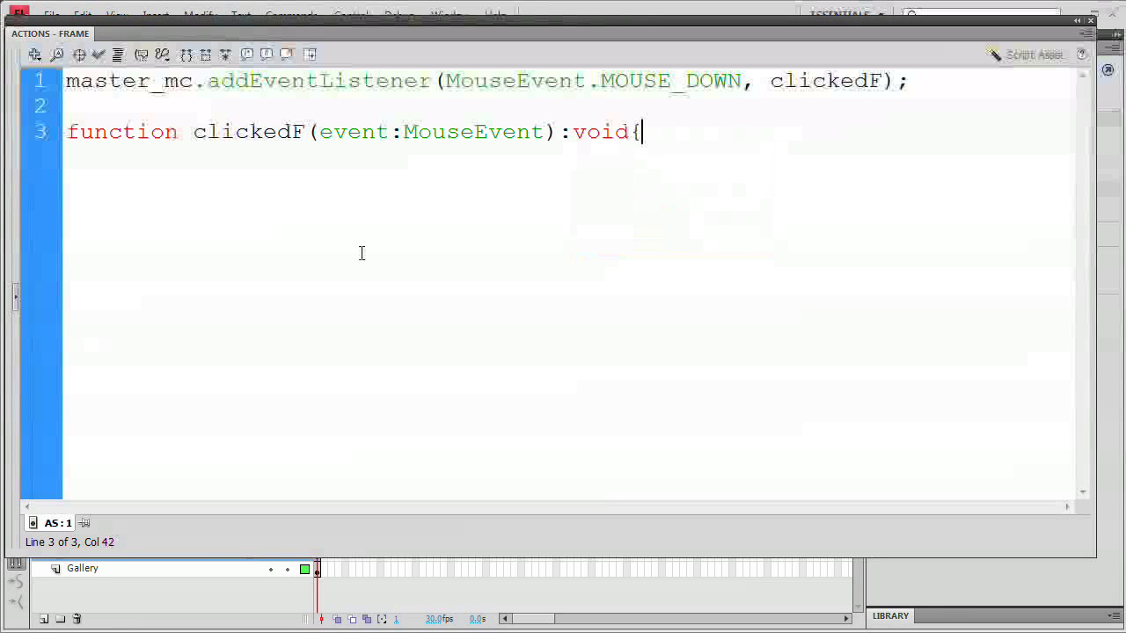
pyautogui.press('Return')
pyautogui.press('Return')
pyautogui.write('}')
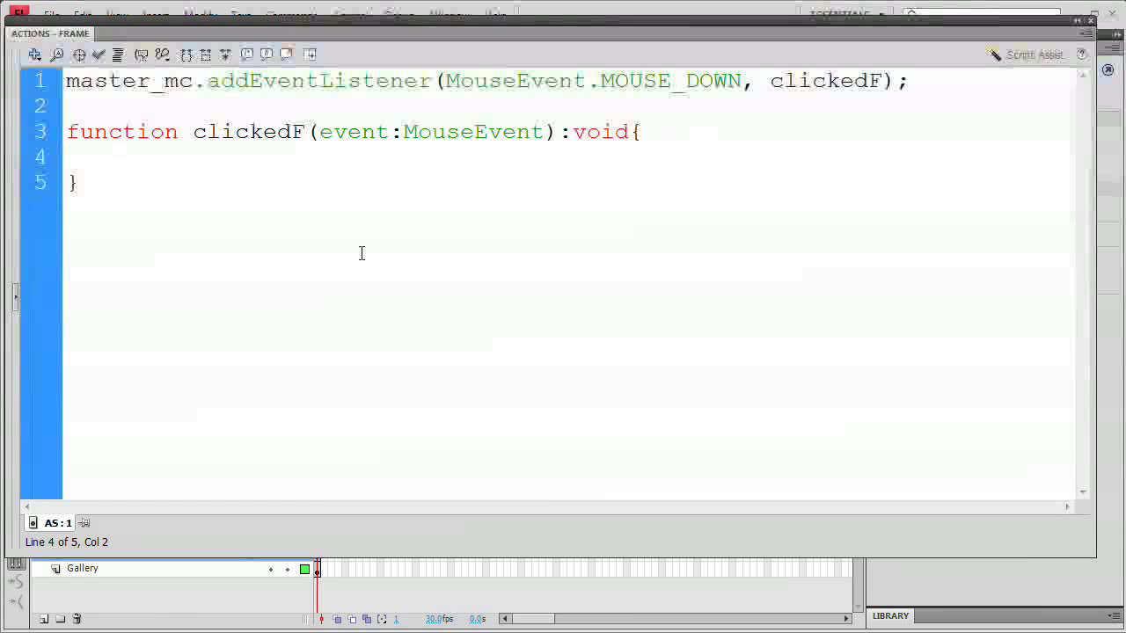
pyautogui.write('t')
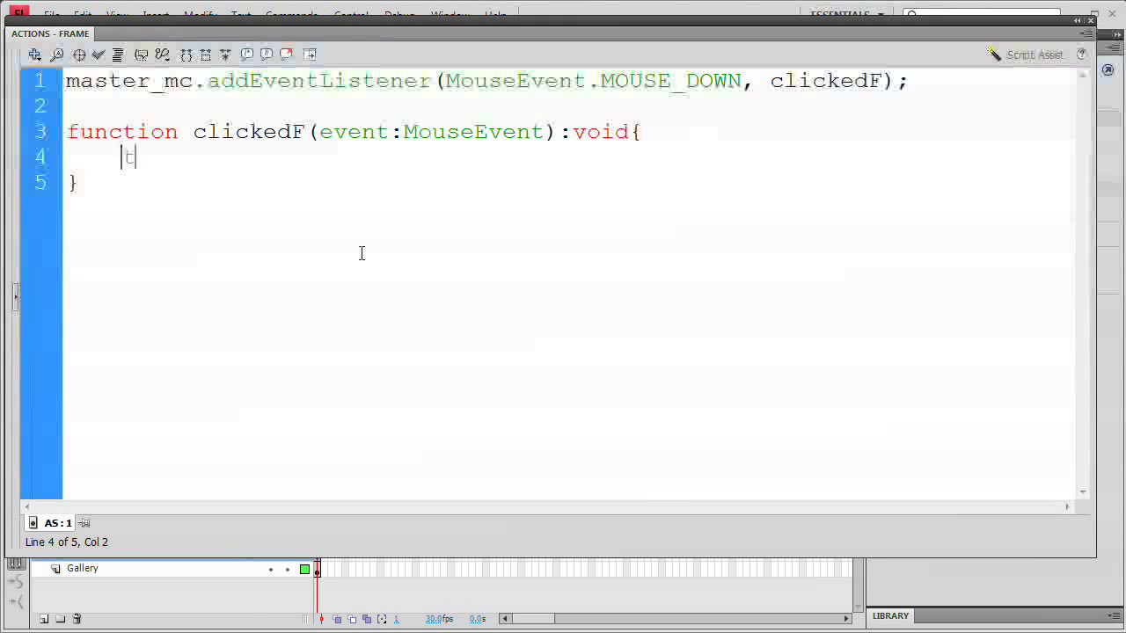
pyautogui.write('race(')
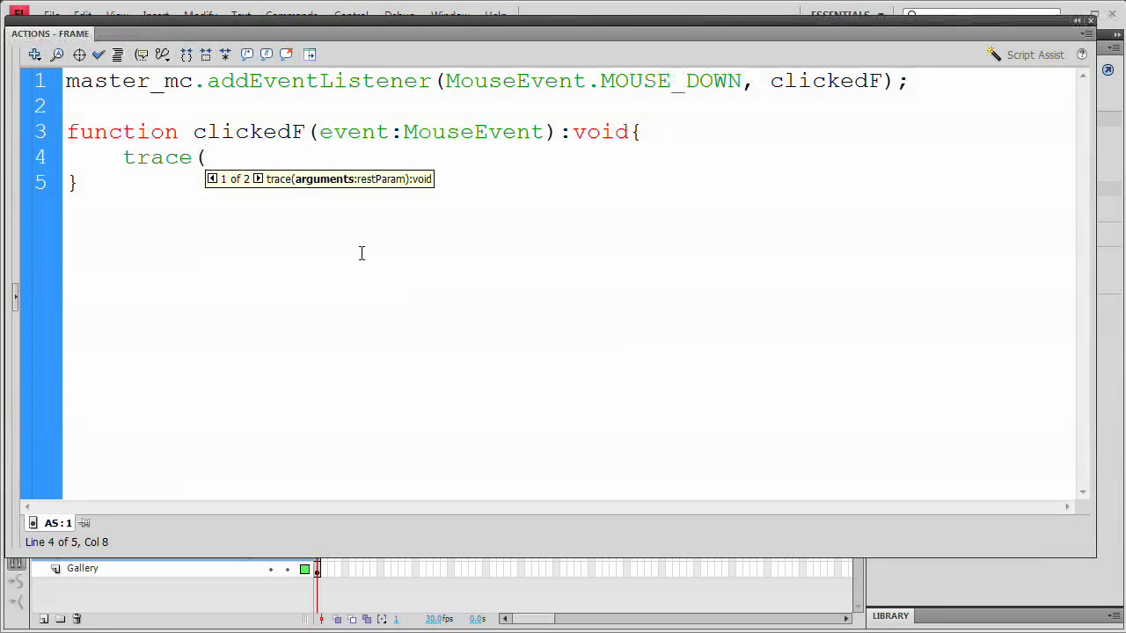
pyautogui.write('"Hey! You ')
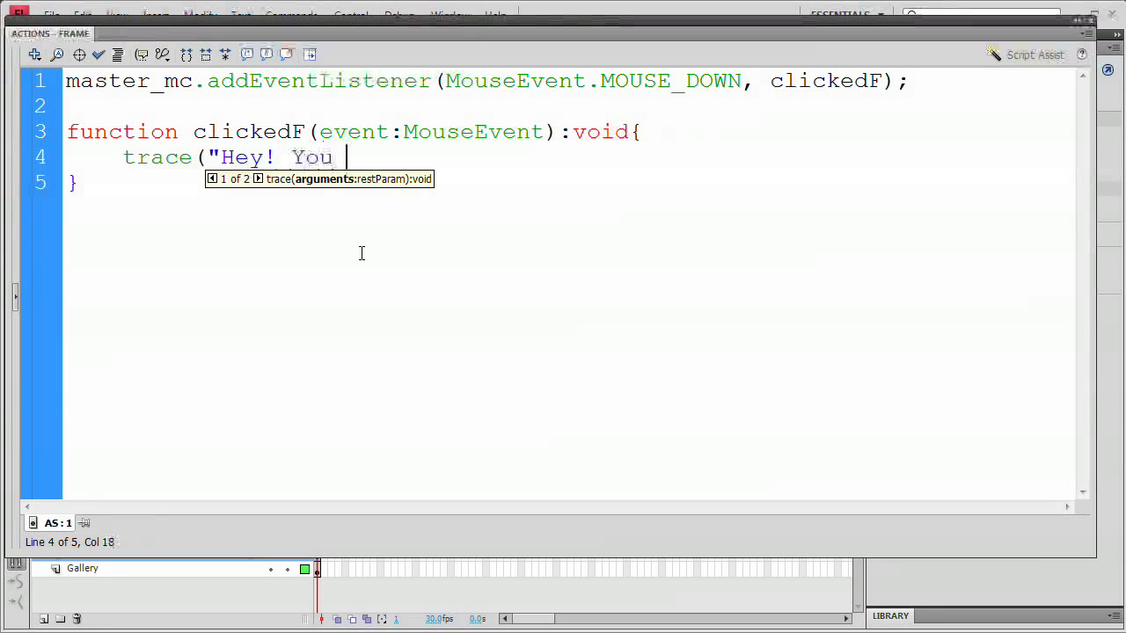
pyautogui.write('CLicked!!!");')
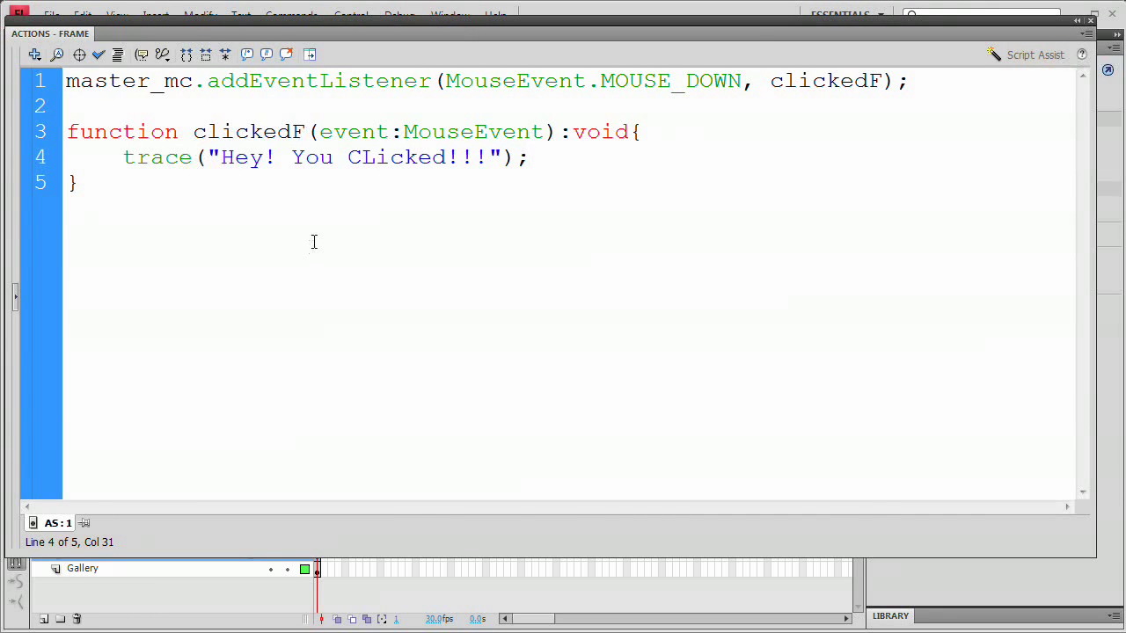
pyautogui.press('F9')
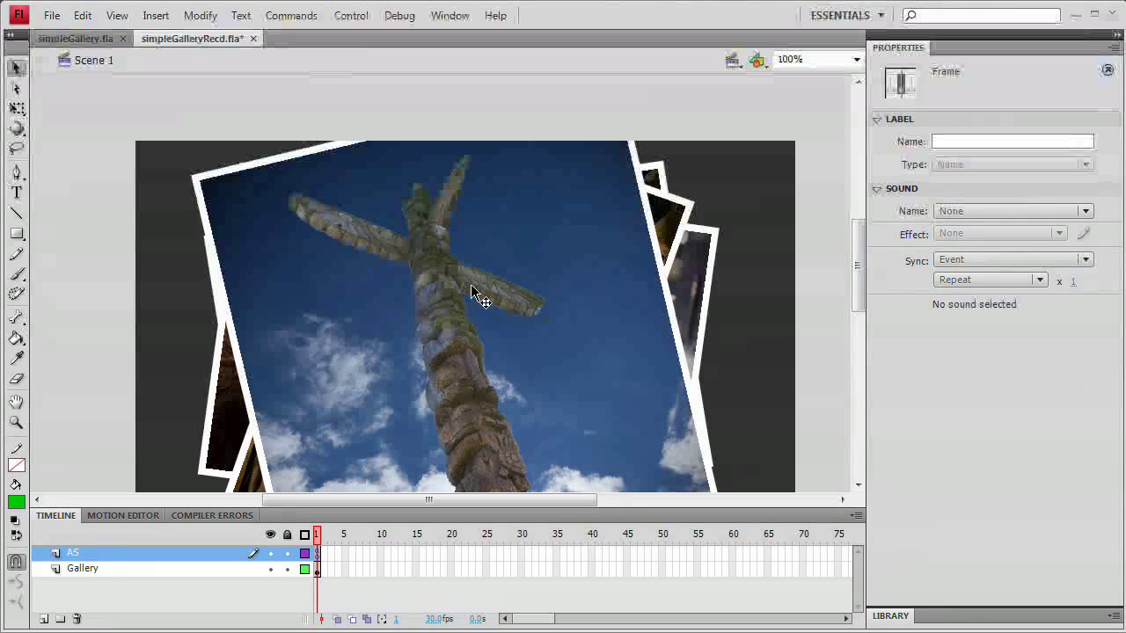
# - Test the movie, click the photo to see "Hey! You CLicked!!!" output, then retest
pyautogui.hotkey('ctrl', 'Return')
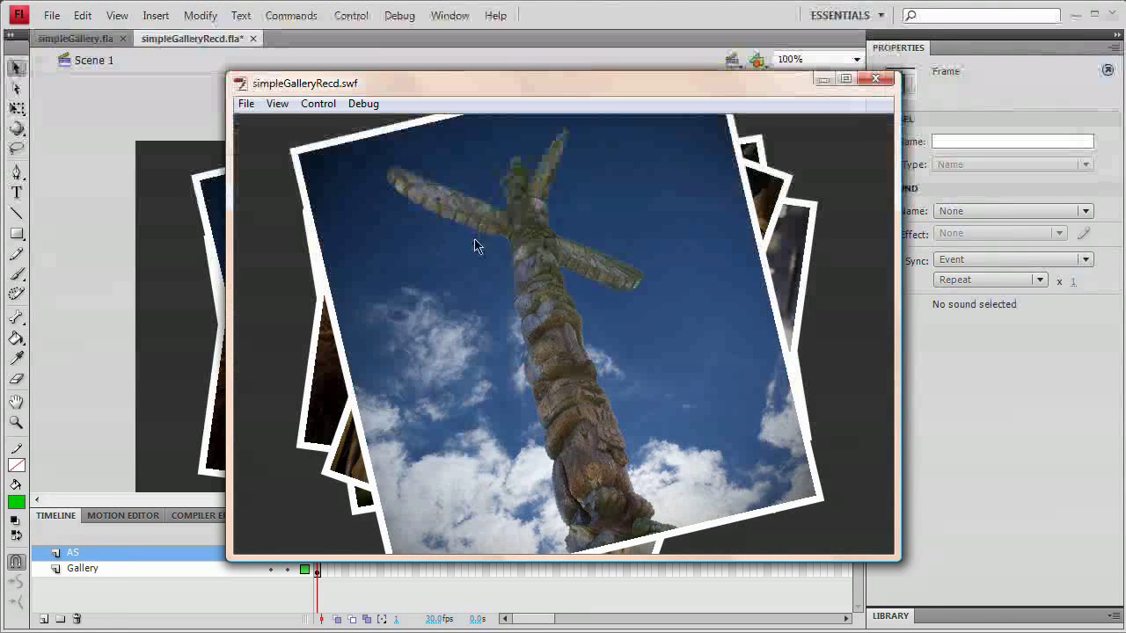
pyautogui.click(568, 282)
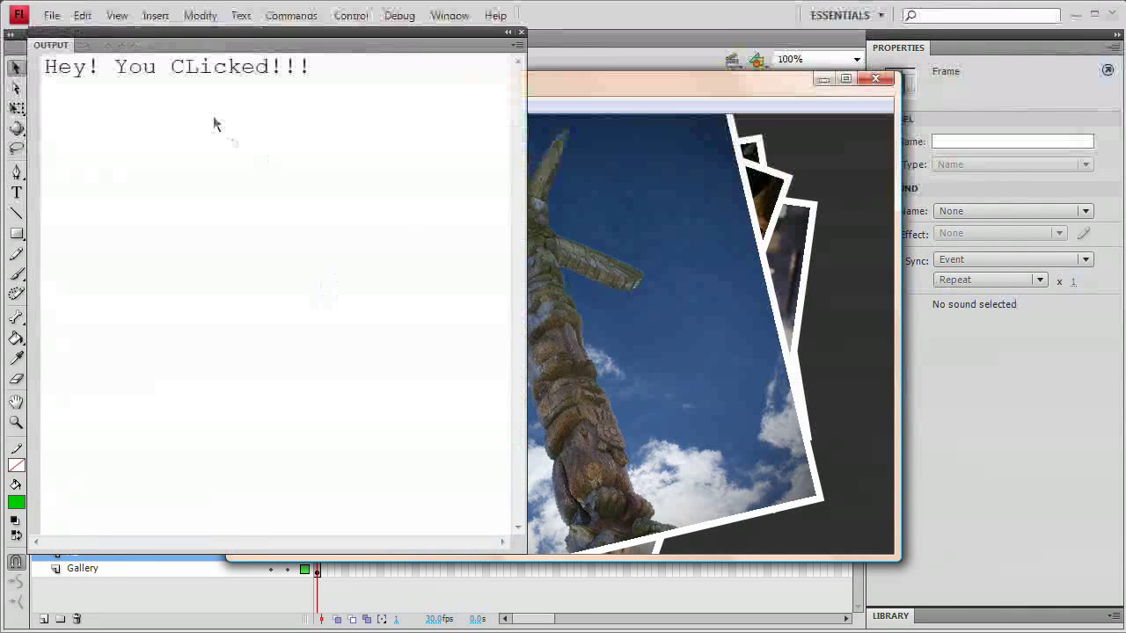
pyautogui.click(520, 31)
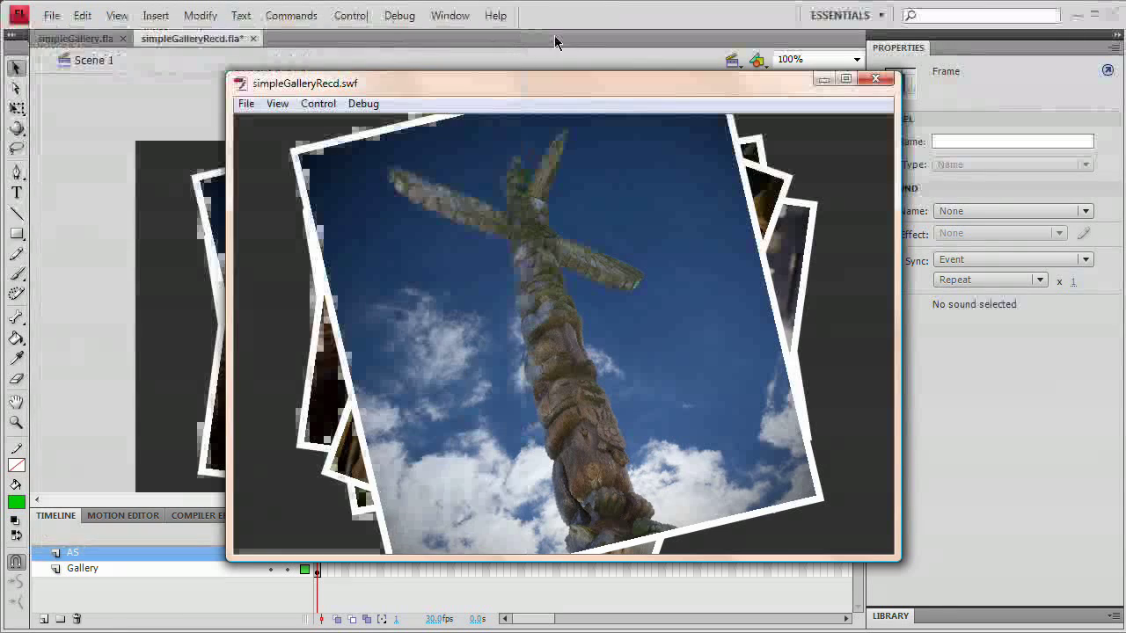
pyautogui.click(876, 80)
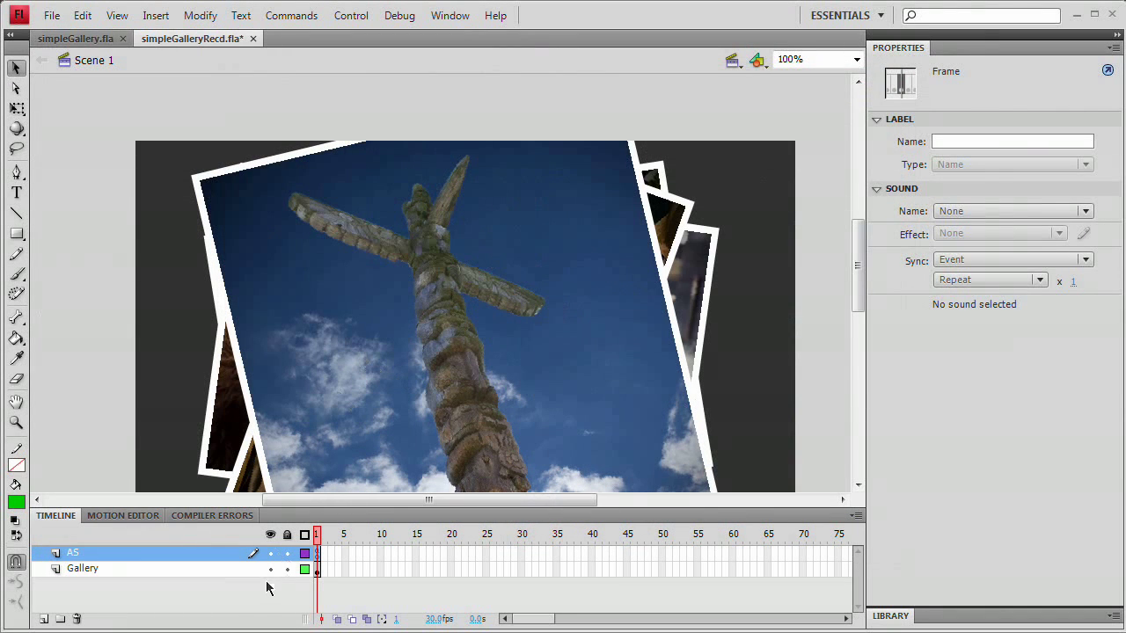
pyautogui.hotkey('ctrl', 'Return')
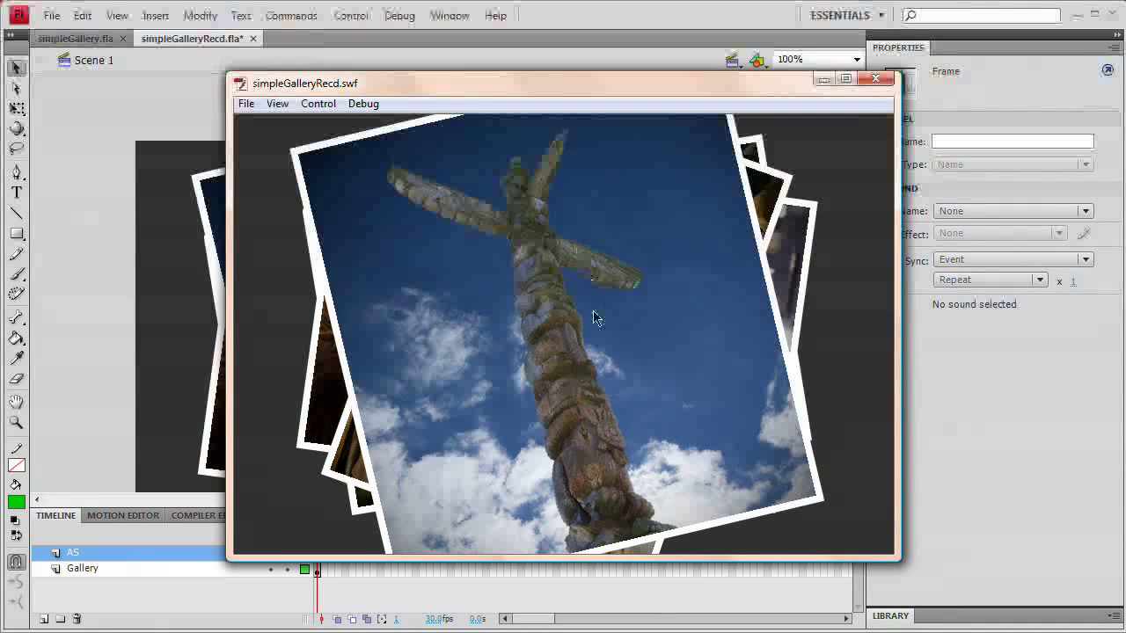
pyautogui.click(875, 78)
# - Add master_mc.buttonMode = true; on line 2 below the listener line
pyautogui.press('F9')
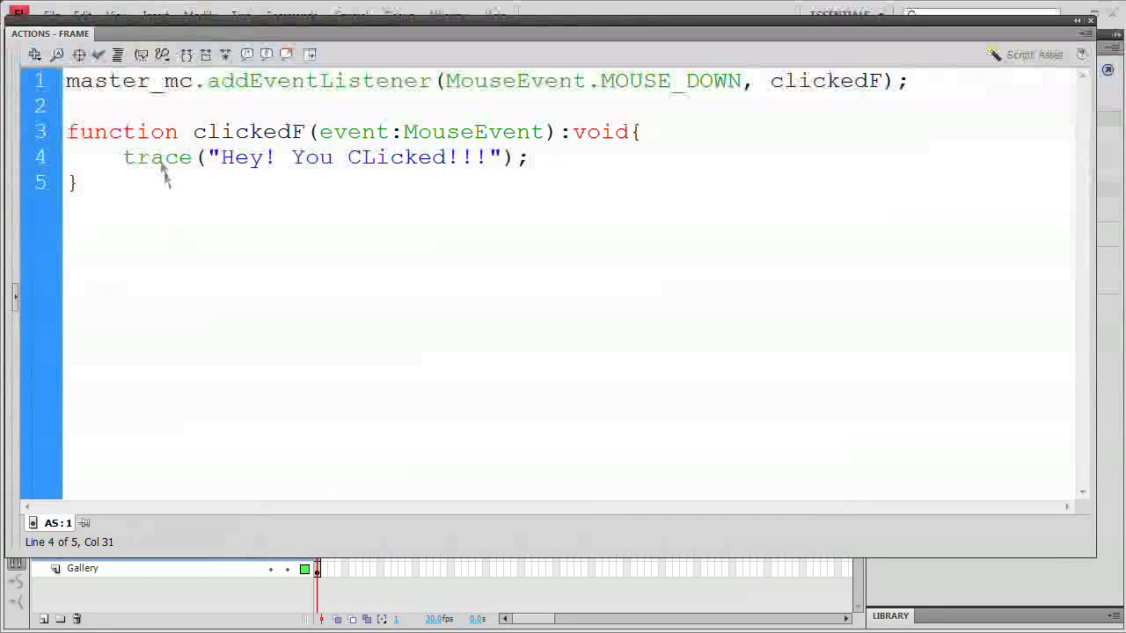
pyautogui.click(136, 112)
pyautogui.press('Return')
pyautogui.press('Return')
pyautogui.press('Up')
pyautogui.press('Up')
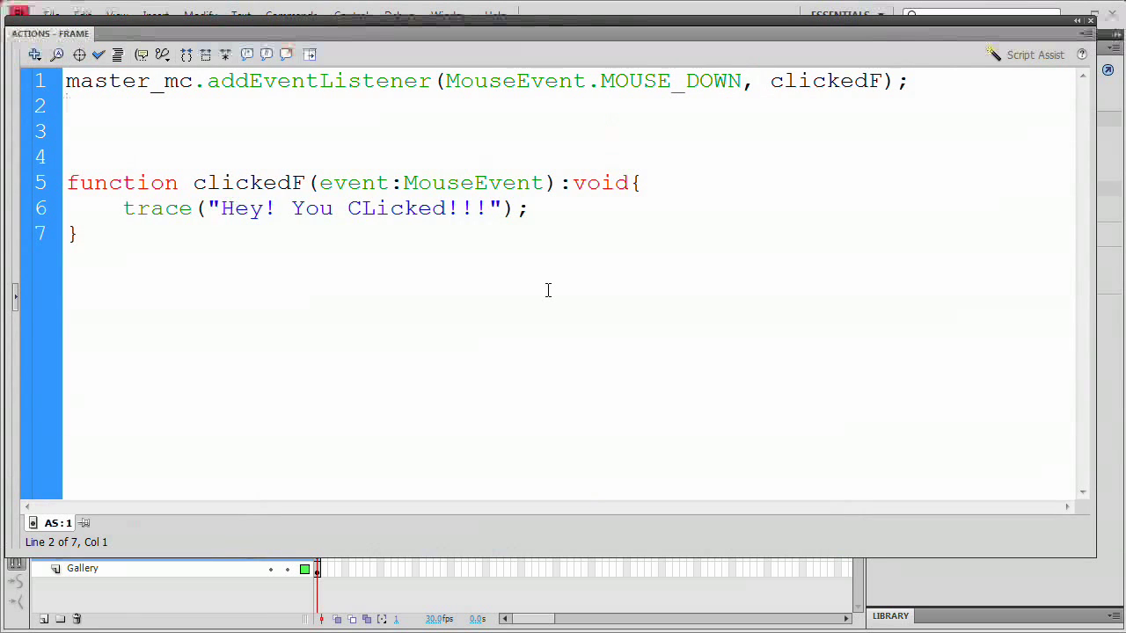
pyautogui.write('master_mc.bu')
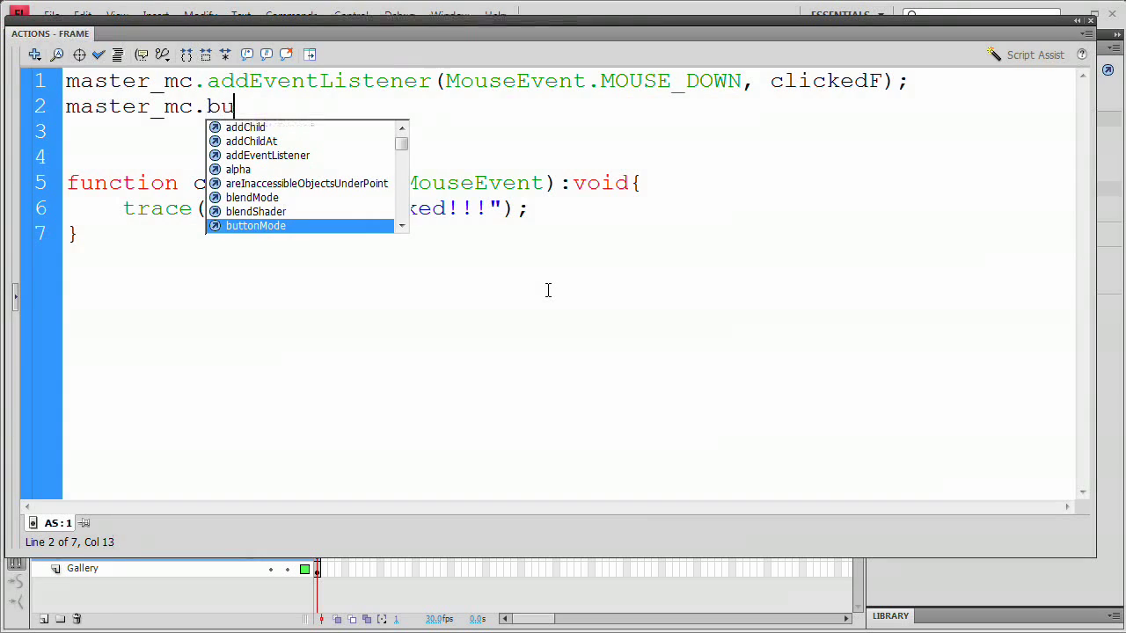
pyautogui.write('ttonMode')
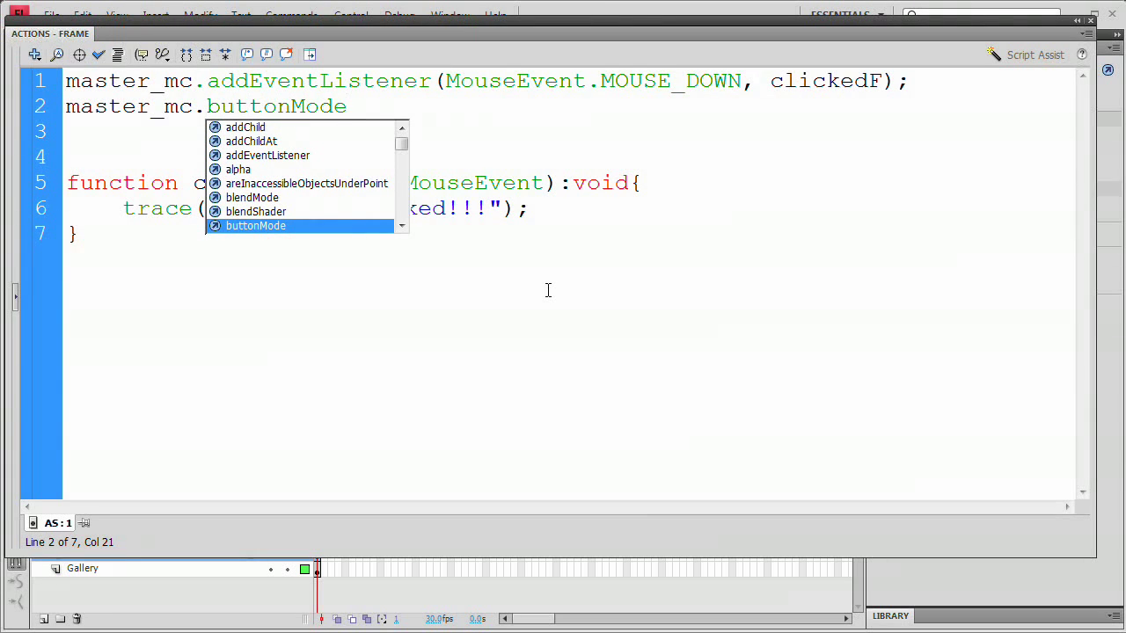
pyautogui.write(' = ')
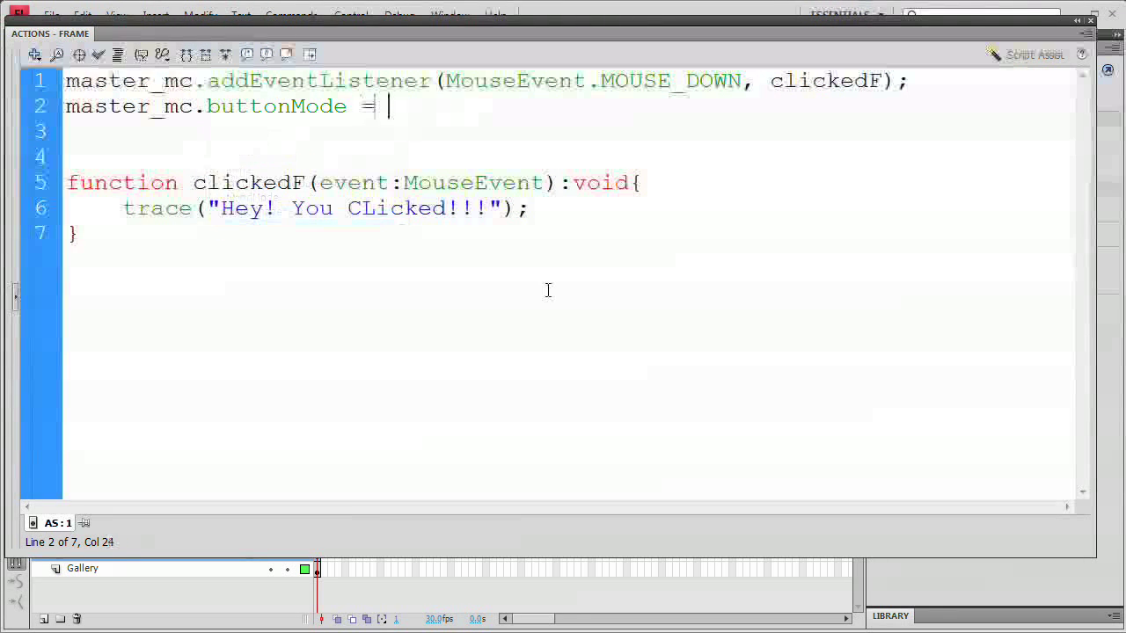
pyautogui.write('true;')
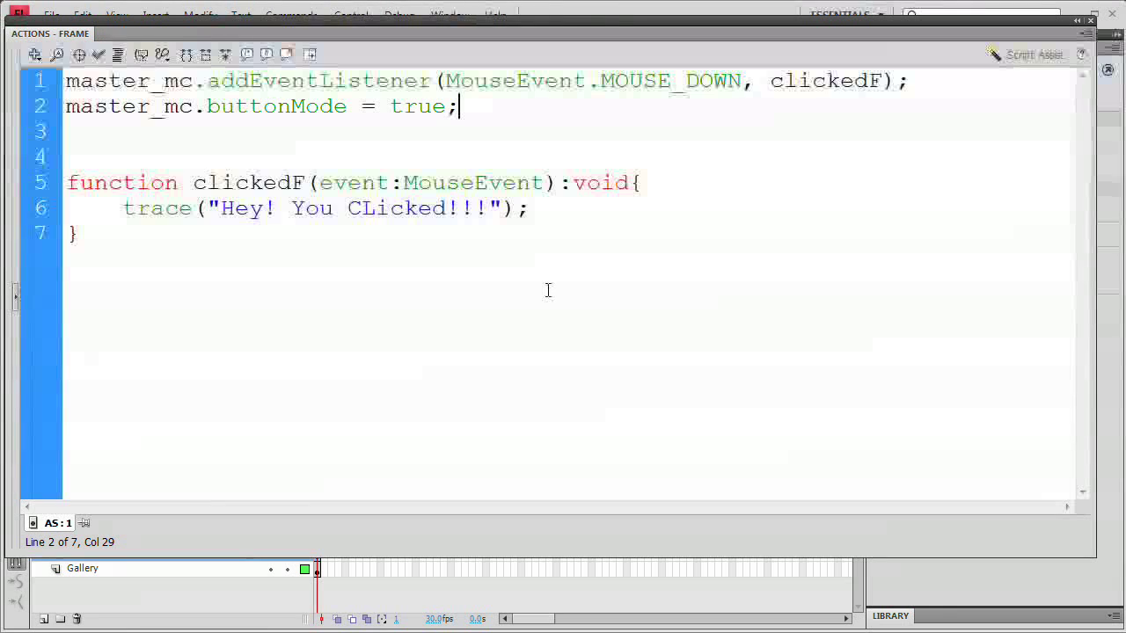
pyautogui.press('Delete')
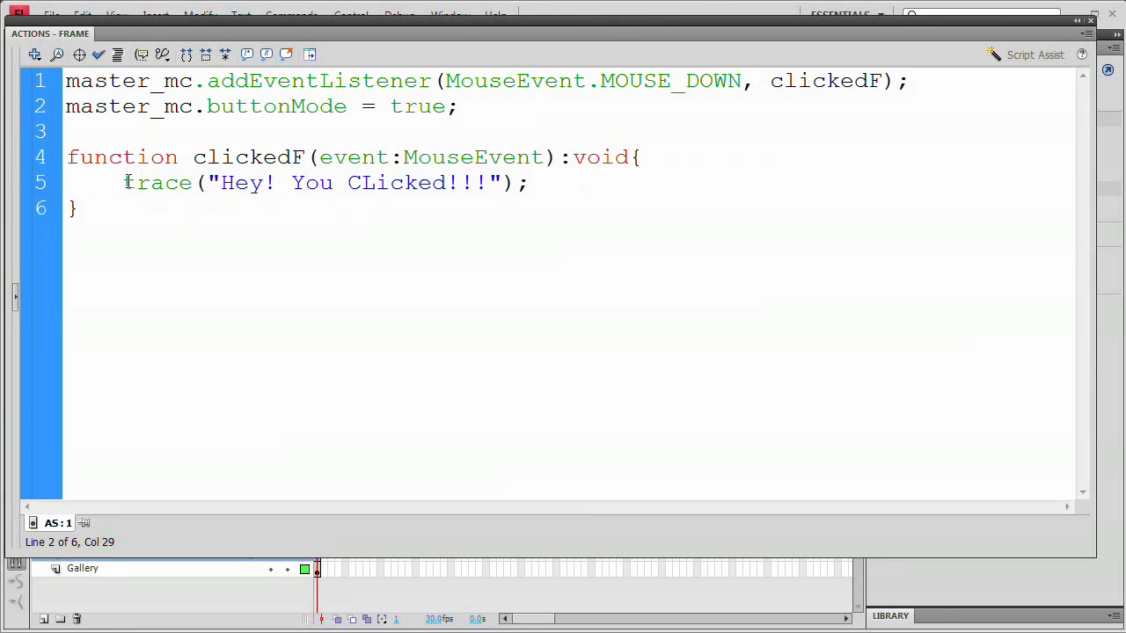
# - Replace the trace on line 5 with master_mc.setChildIndex(event.target as MovieClip, numChildren-1)
pyautogui.moveTo(142, 182); pyautogui.dragTo(547, 194)
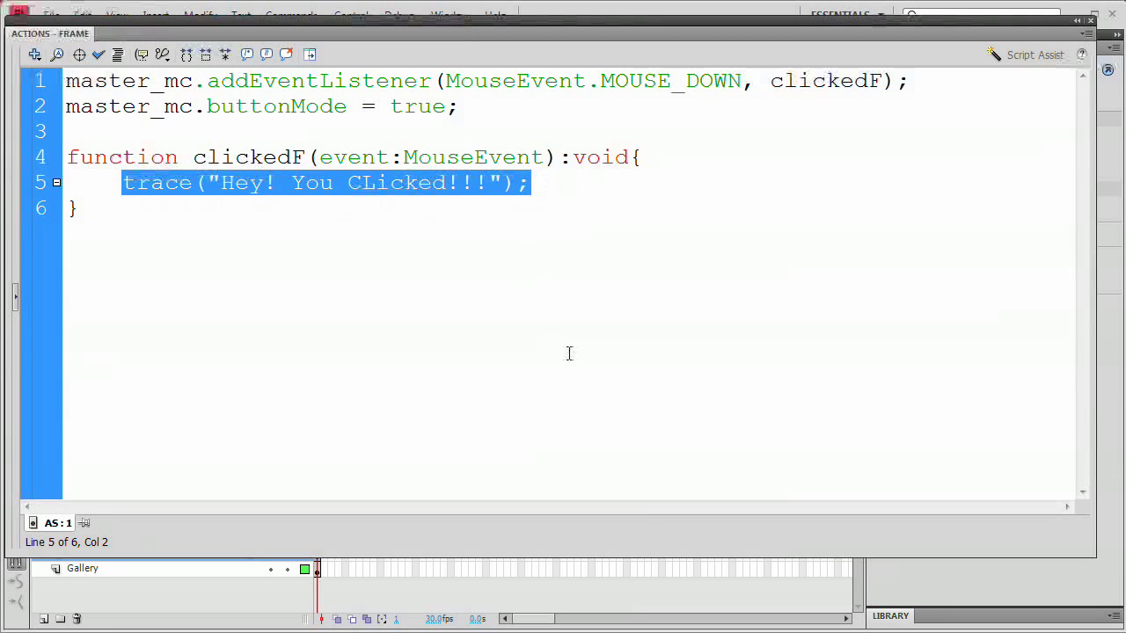
pyautogui.press('Delete')
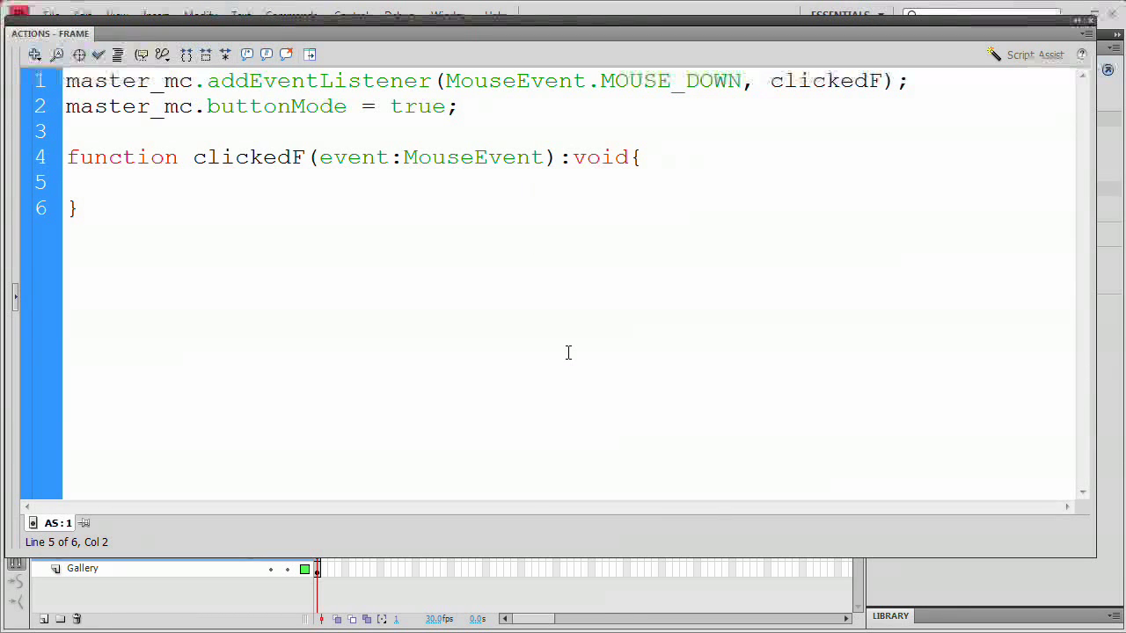
pyautogui.write('master_m')
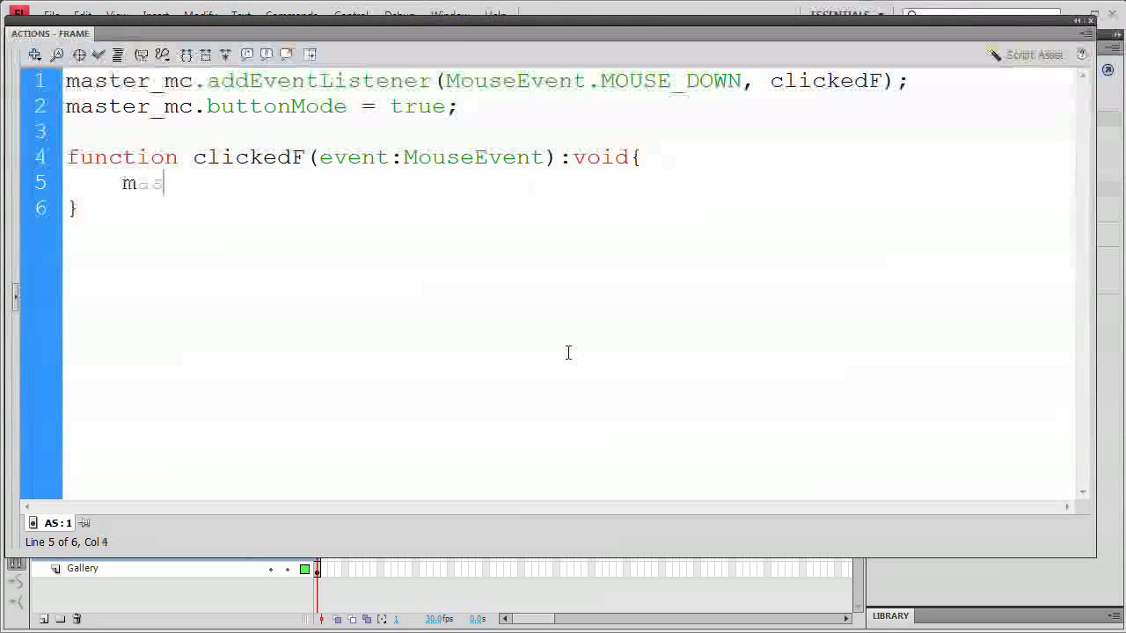
pyautogui.write('c')
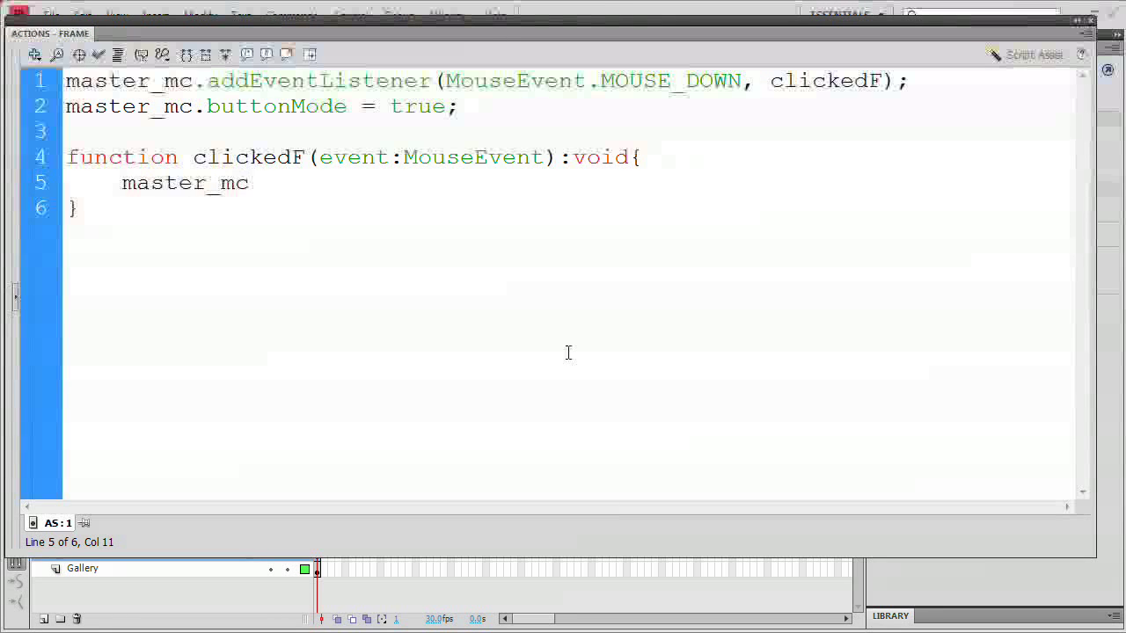
pyautogui.write('.s')
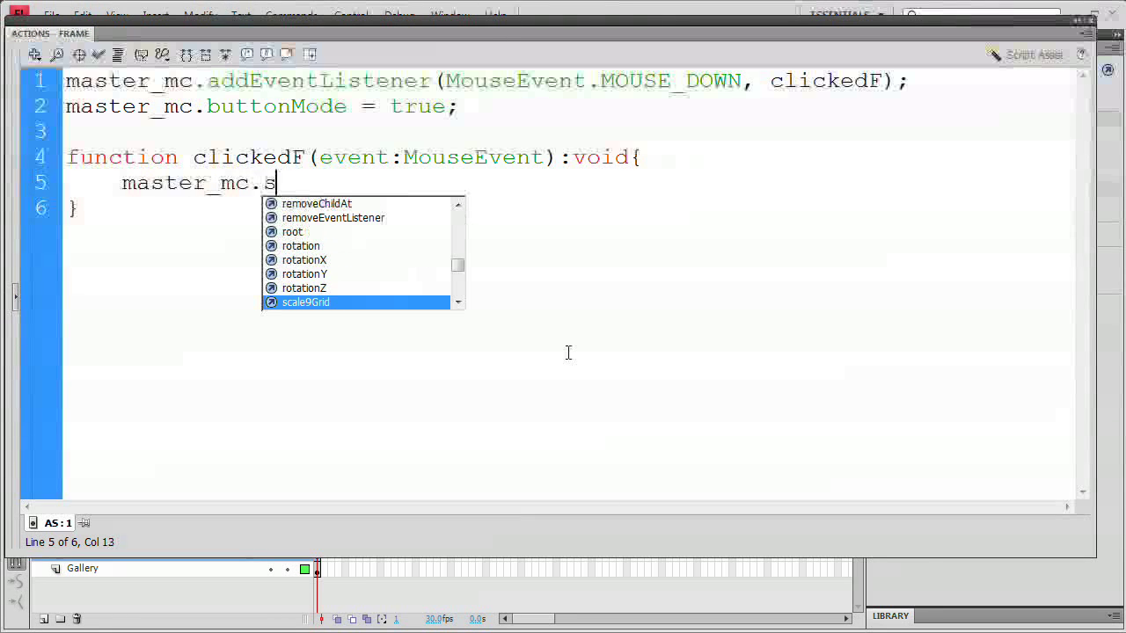
pyautogui.write('etChildInd')
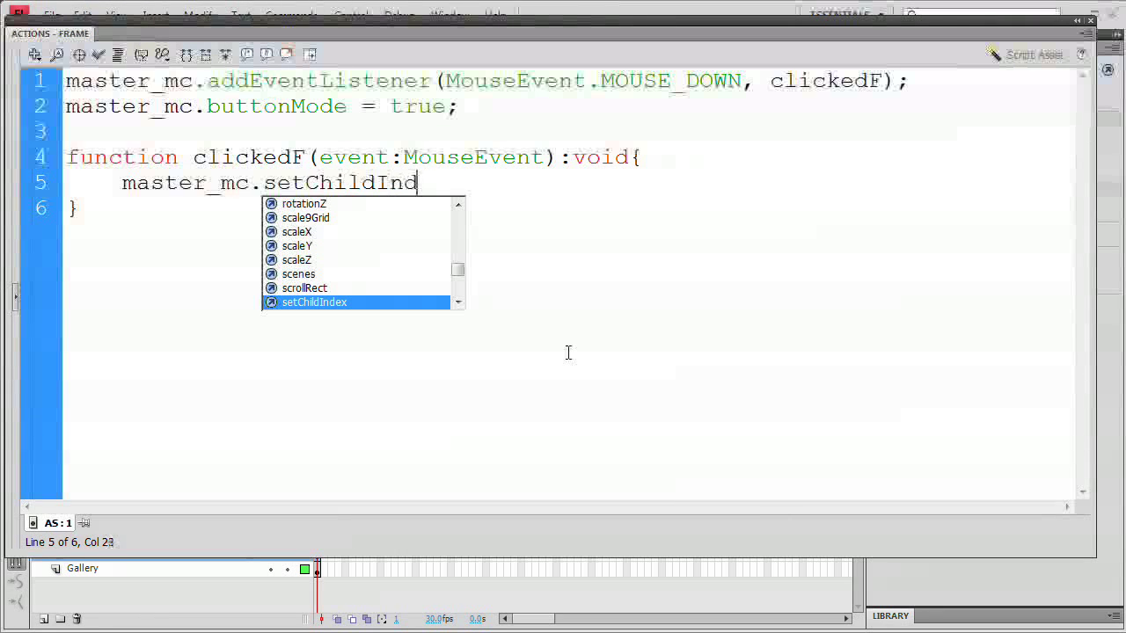
pyautogui.write('ex(')
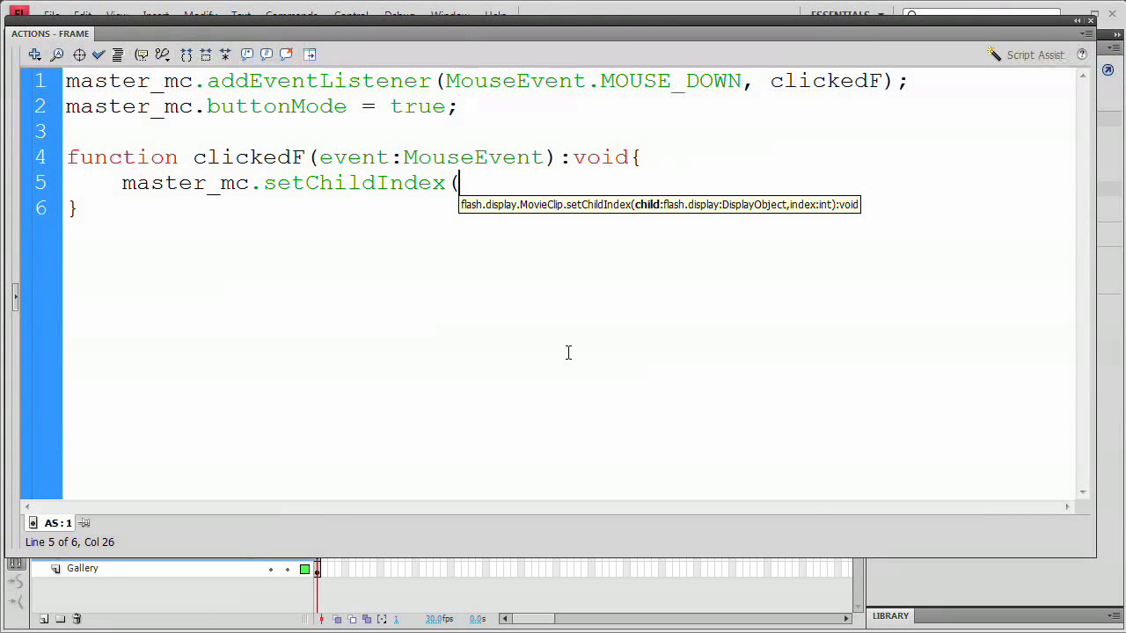
pyautogui.write('even')
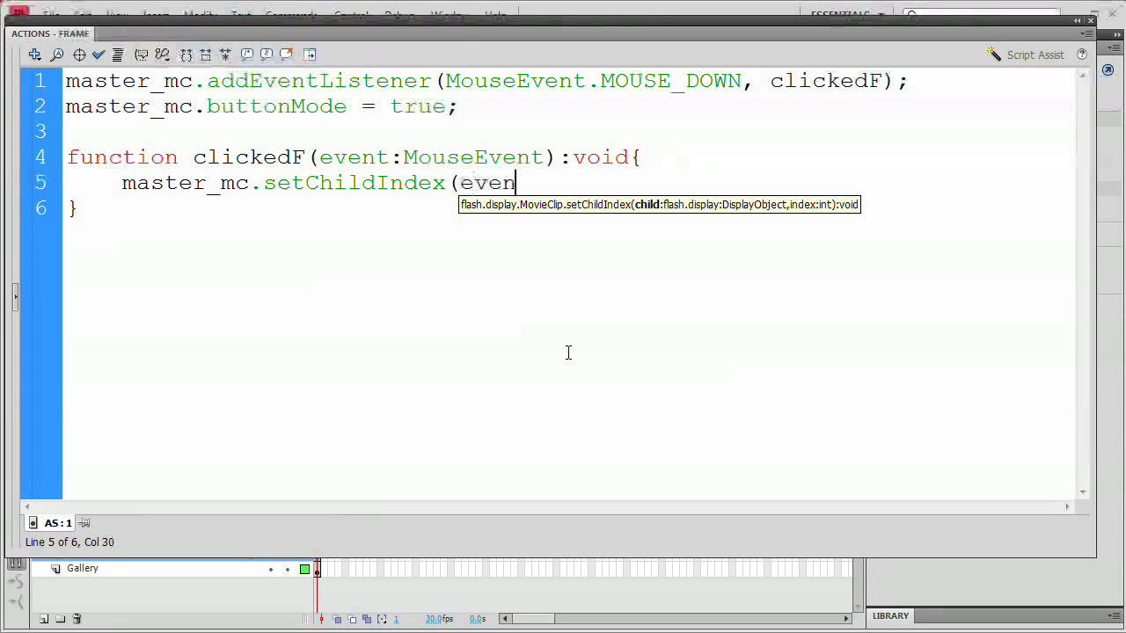
pyautogui.write('t.target')
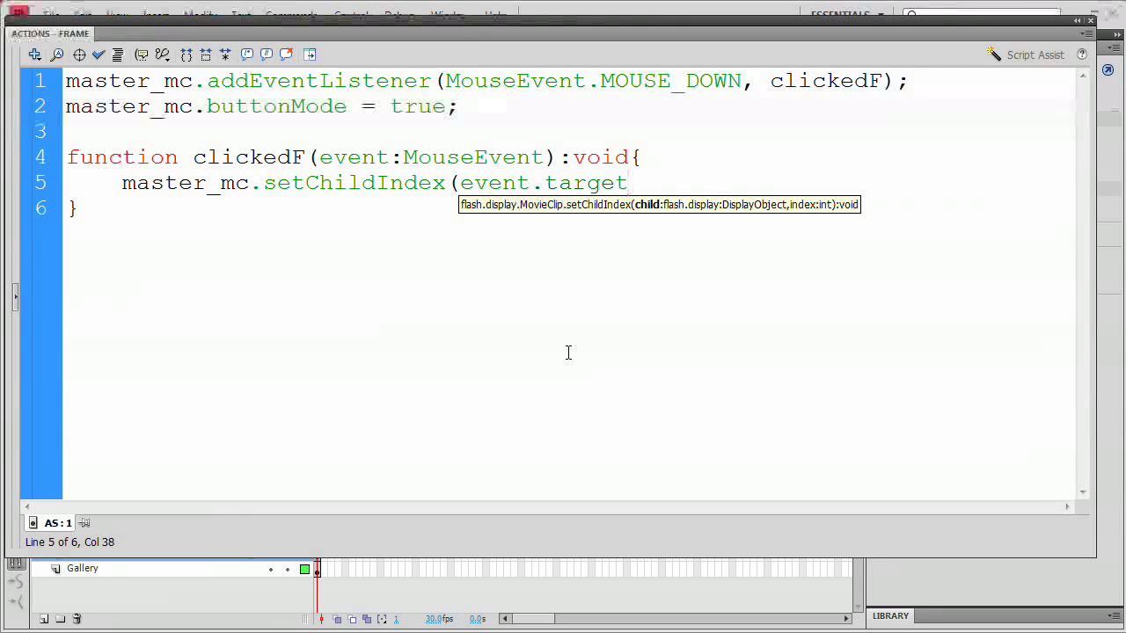
pyautogui.write(' as M')
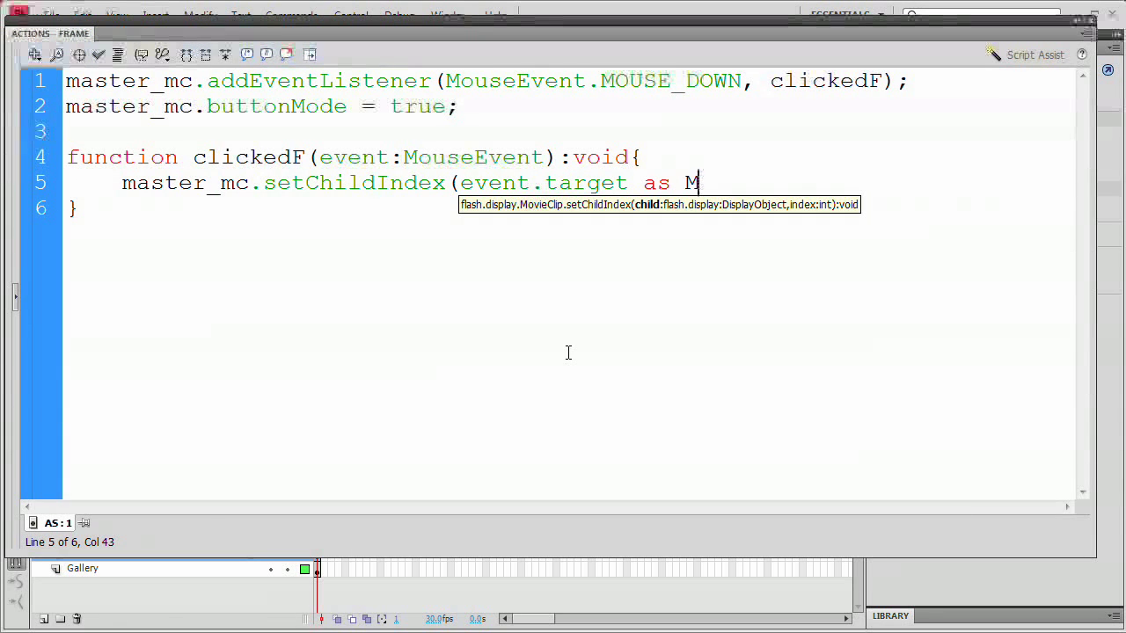
pyautogui.write('ovie')
pyautogui.press('BackSpace')
pyautogui.write('ie')
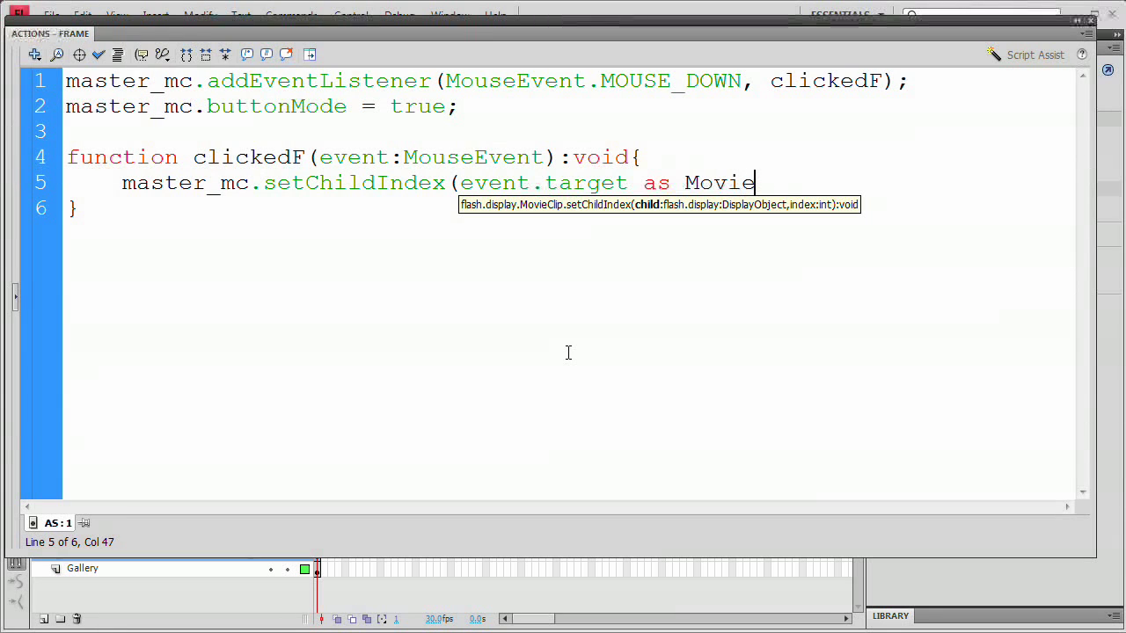
pyautogui.write('Clip')
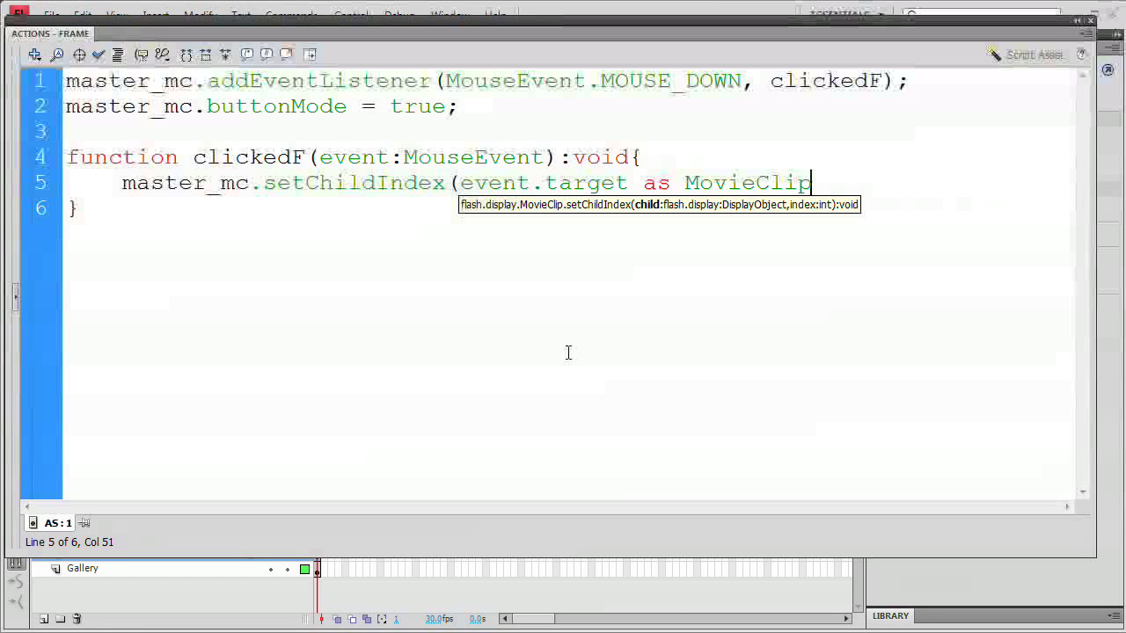
pyautogui.write(', ')
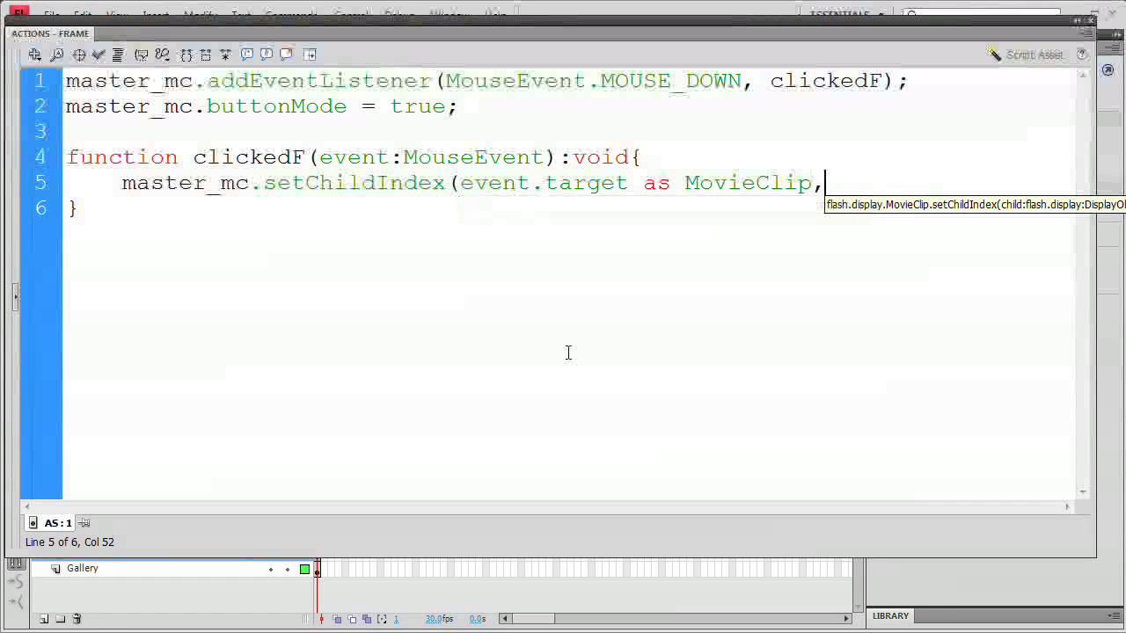
pyautogui.write('numChi')
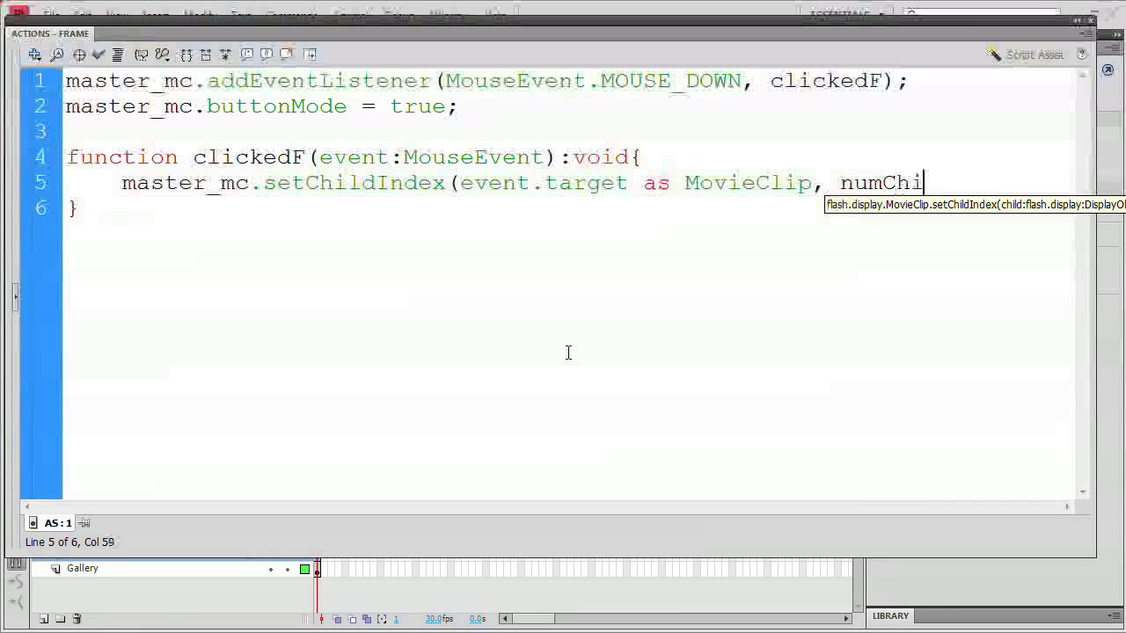
pyautogui.write('ldren-')
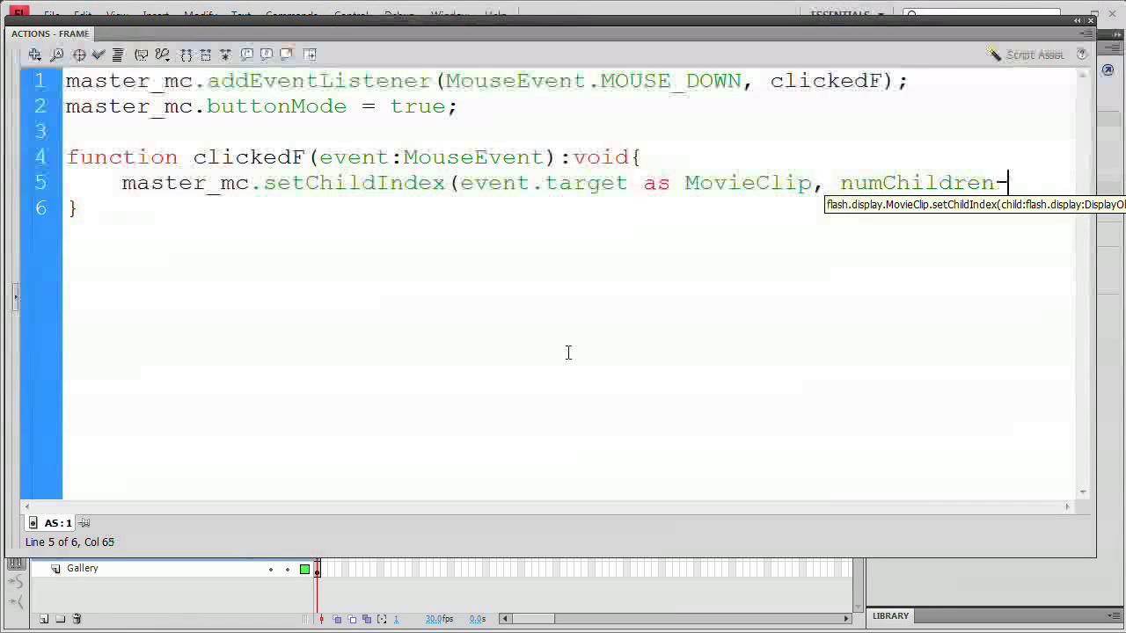
pyautogui.write('1);')
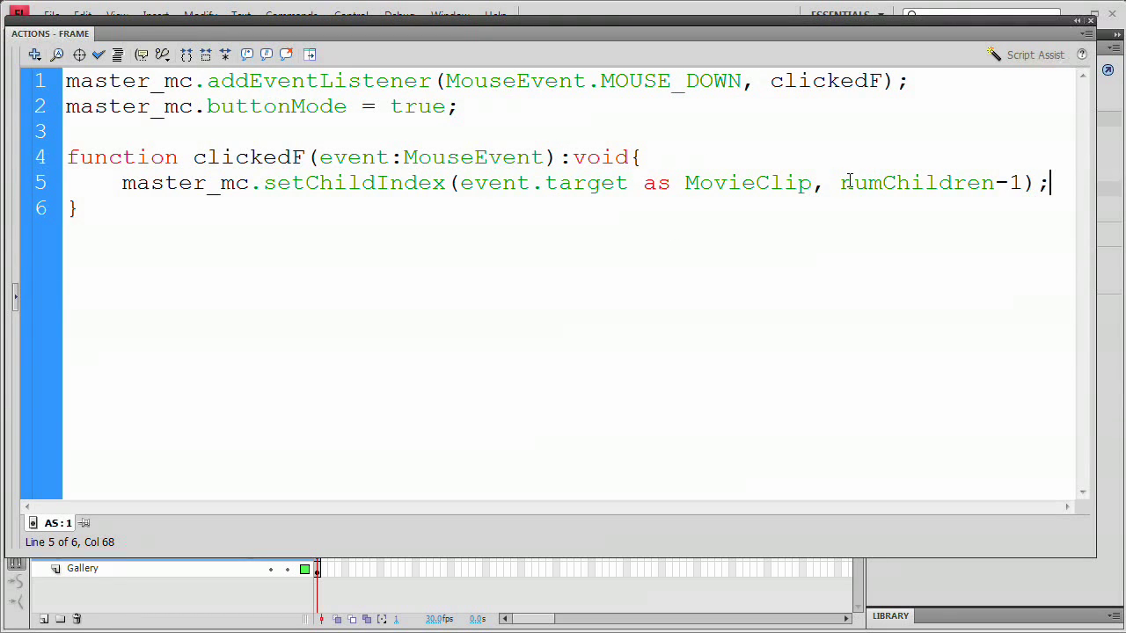
# - Review the code by highlighting numChildren-1, master_mc and MouseEvent.MOUSE_DOWN
pyautogui.moveTo(841, 182); pyautogui.dragTo(1024, 183)
pyautogui.moveTo(122, 182); pyautogui.dragTo(249, 184)
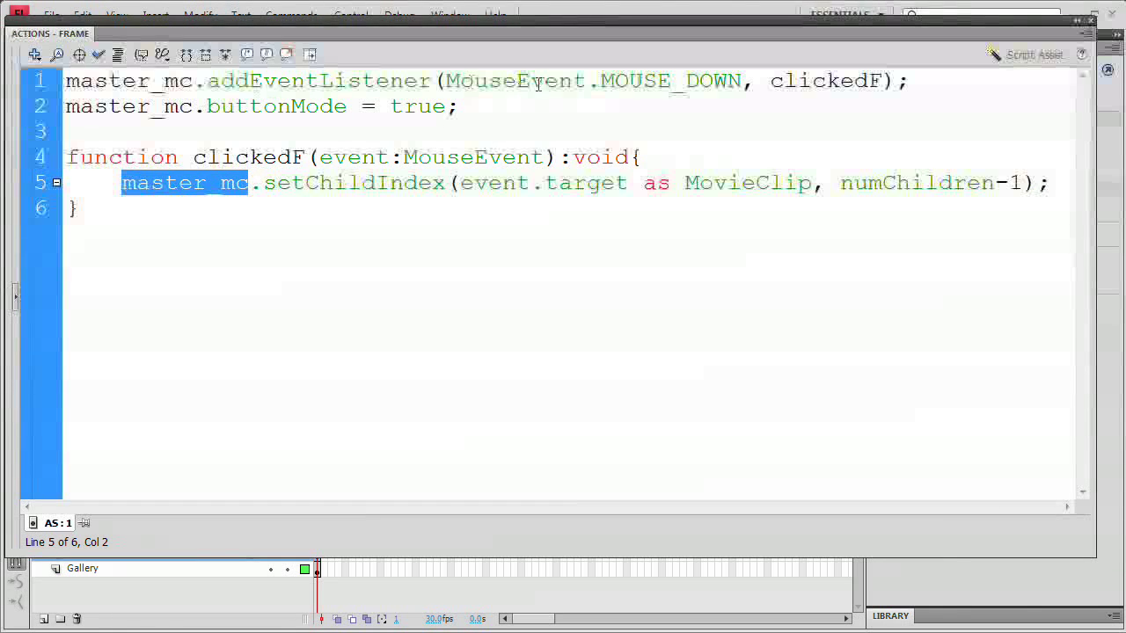
pyautogui.moveTo(712, 81); pyautogui.dragTo(458, 81)
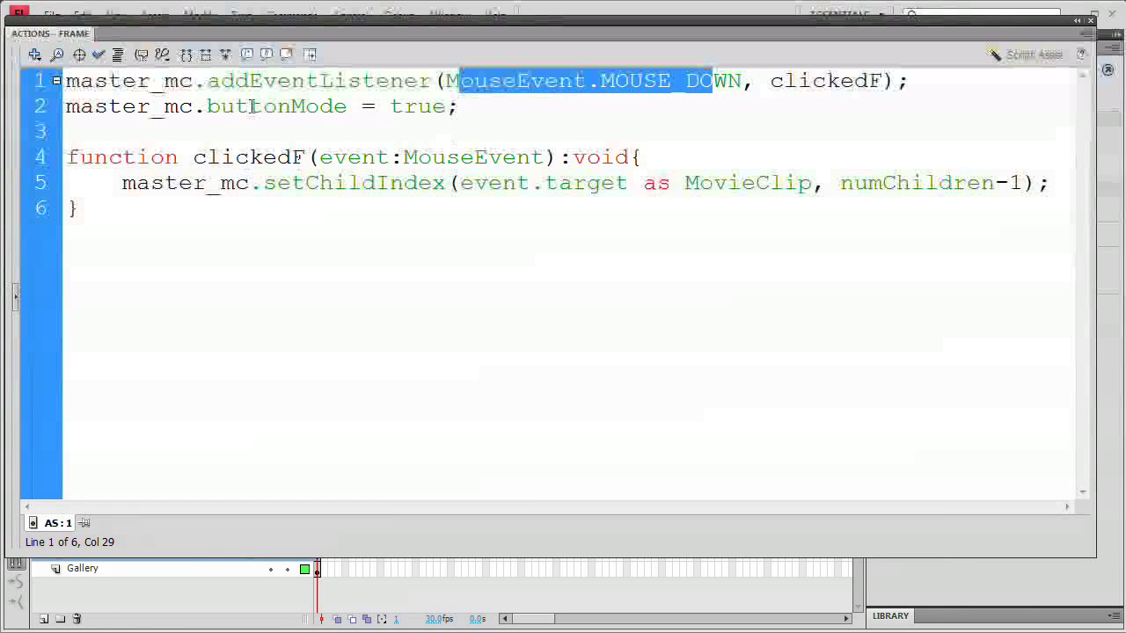
pyautogui.moveTo(136, 183); pyautogui.dragTo(234, 183)
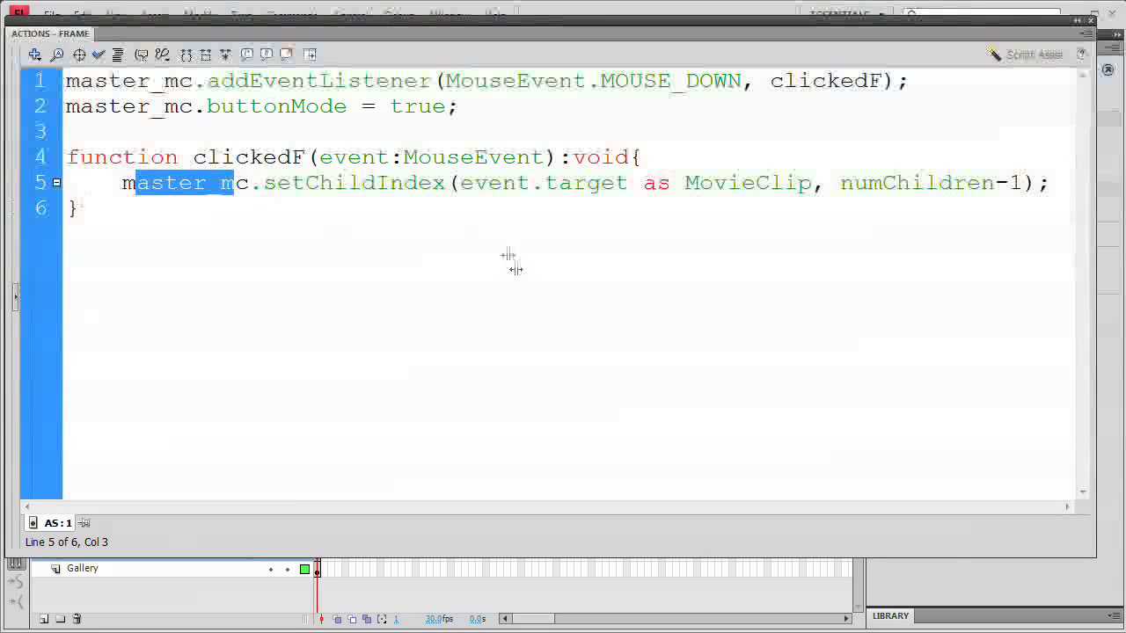
pyautogui.click(665, 266)
# - Back on the stage, select master_mc and launch a test movie
pyautogui.press('F9')
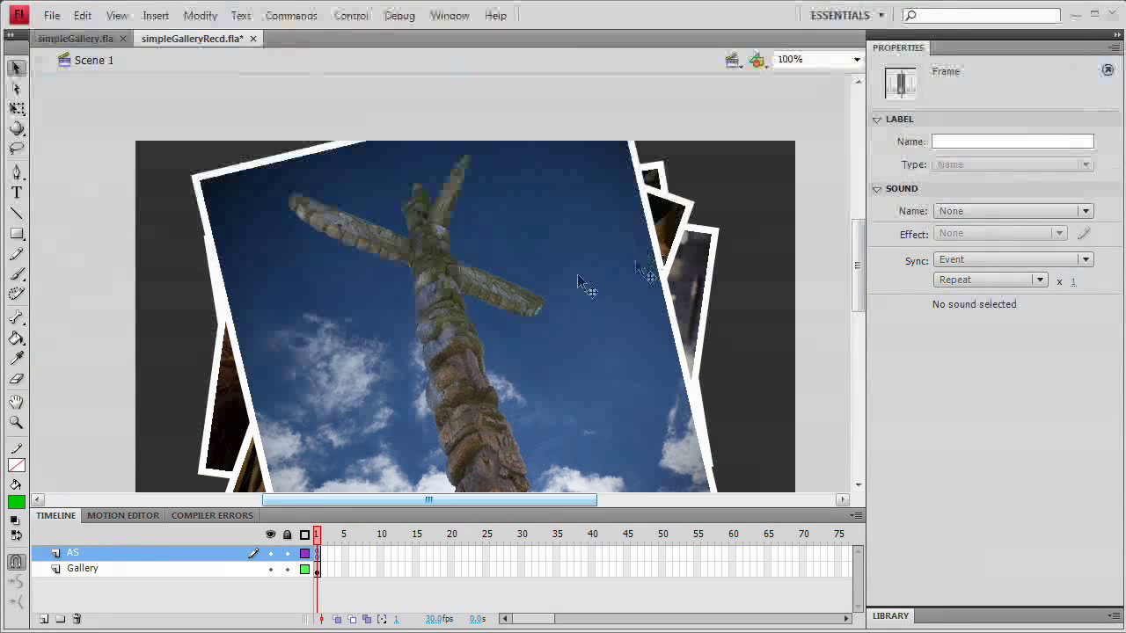
pyautogui.click(553, 289)
pyautogui.hotkey('ctrl', 'Return')
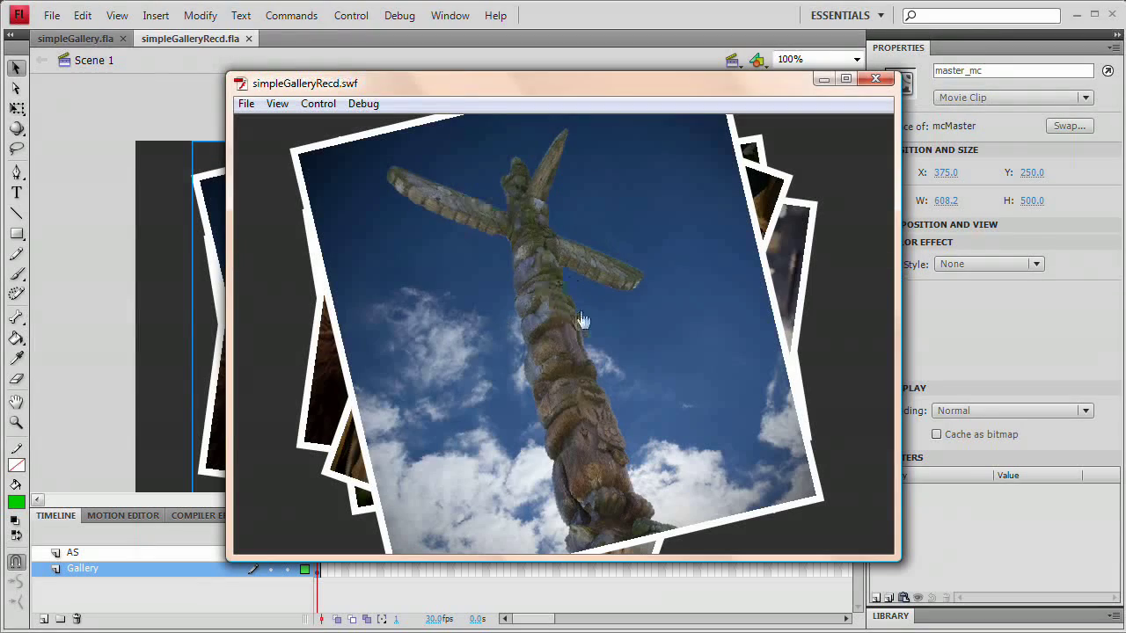
# - Click through totem pole, bison, flowers and corn leaves photos, then close the test window
pyautogui.click(578, 321)
pyautogui.click(581, 317)
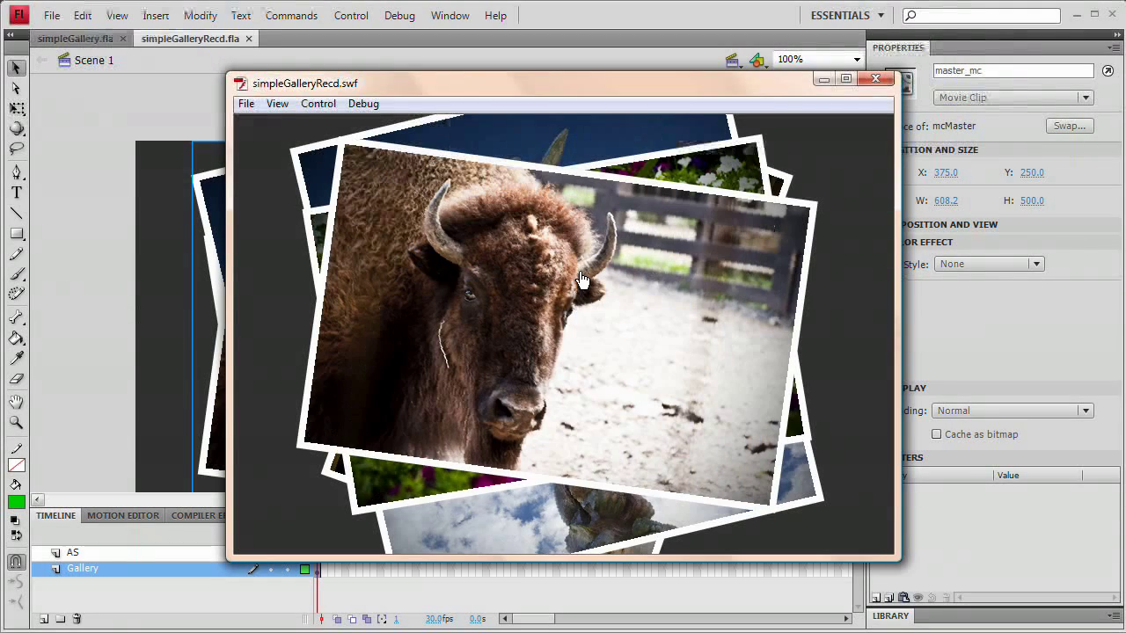
pyautogui.click(576, 331)
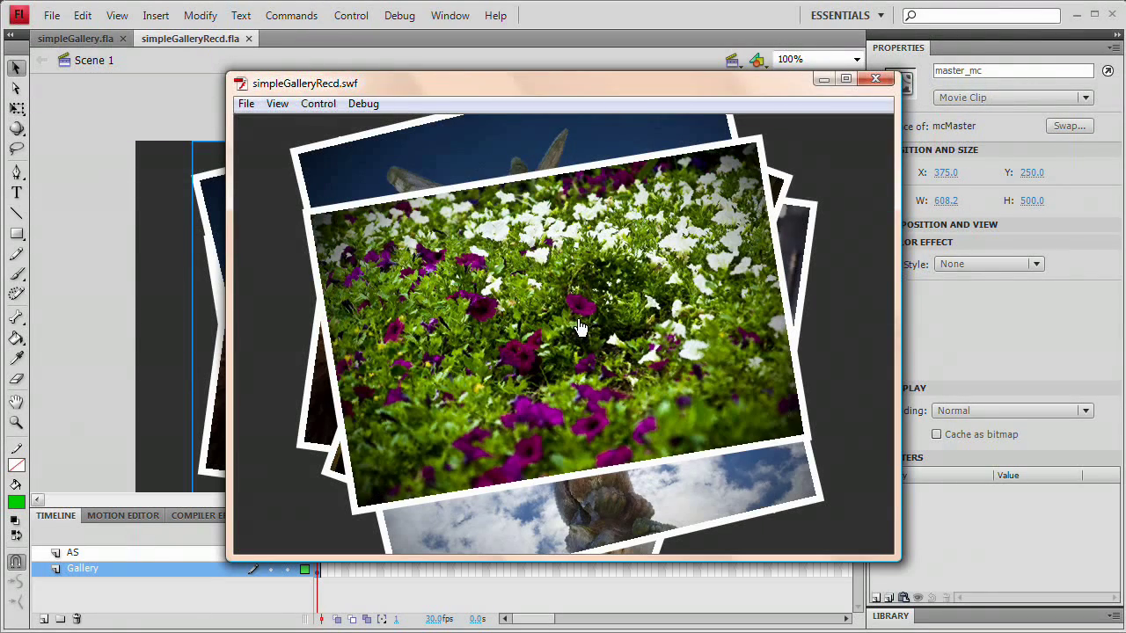
pyautogui.click(580, 328)
pyautogui.click(581, 322)
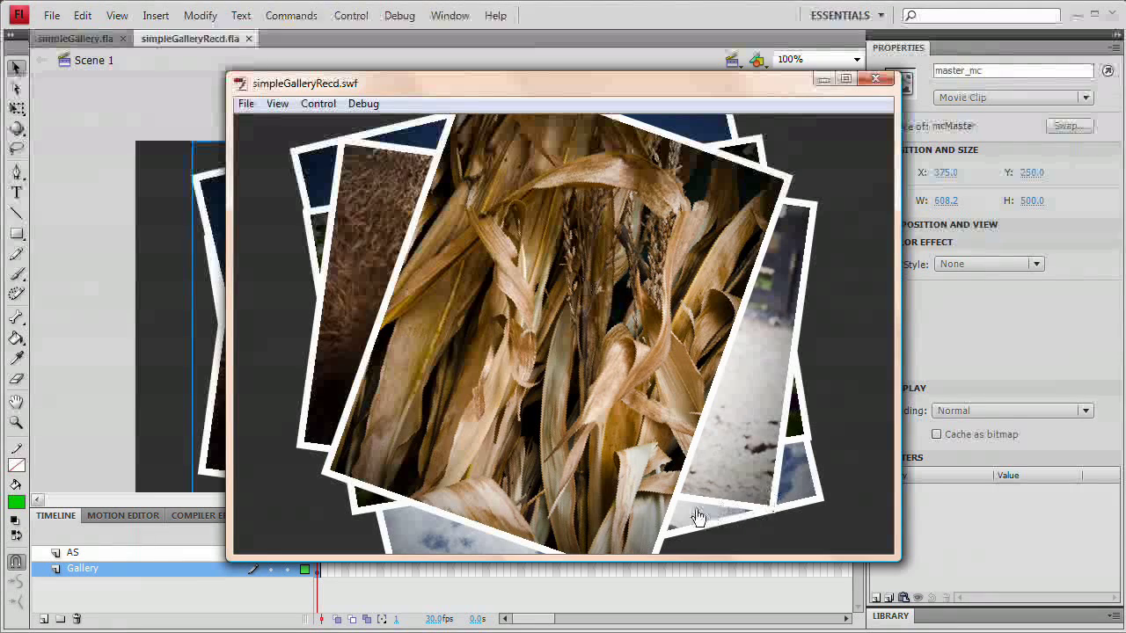
pyautogui.click(625, 360)
pyautogui.click(623, 355)
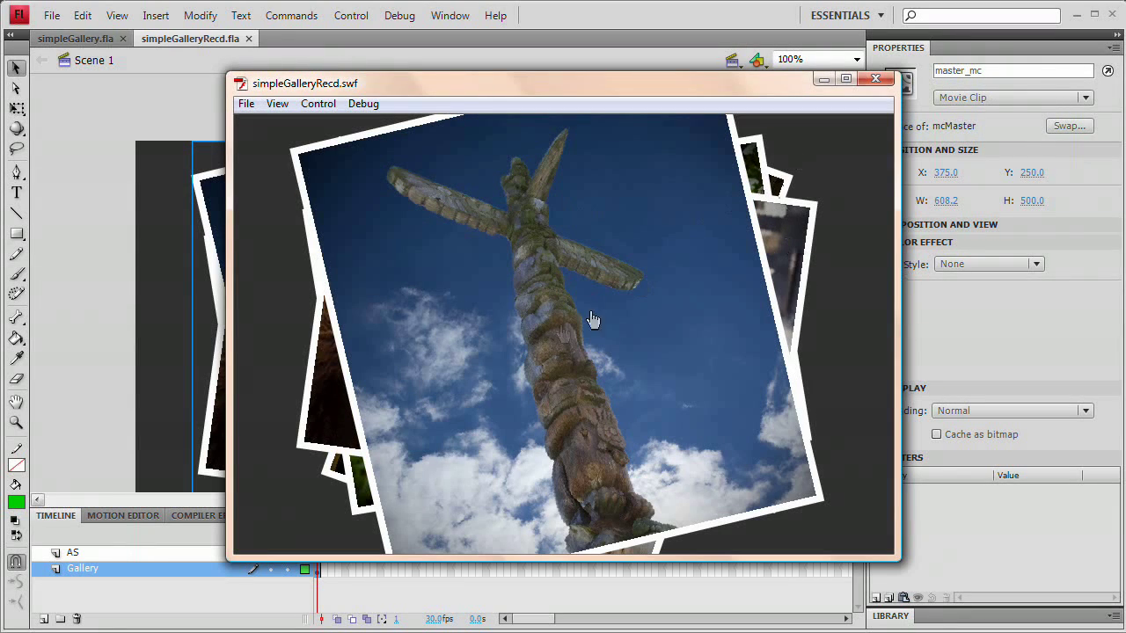
pyautogui.click(563, 265)
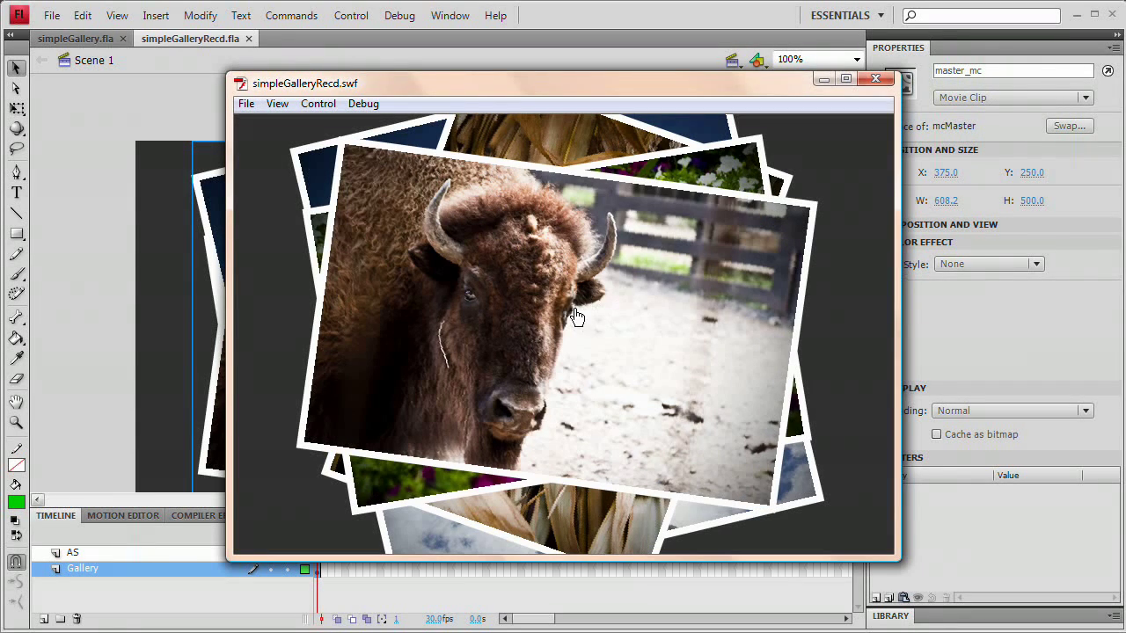
pyautogui.click(576, 316)
pyautogui.click(503, 264)
pyautogui.click(615, 260)
pyautogui.click(544, 284)
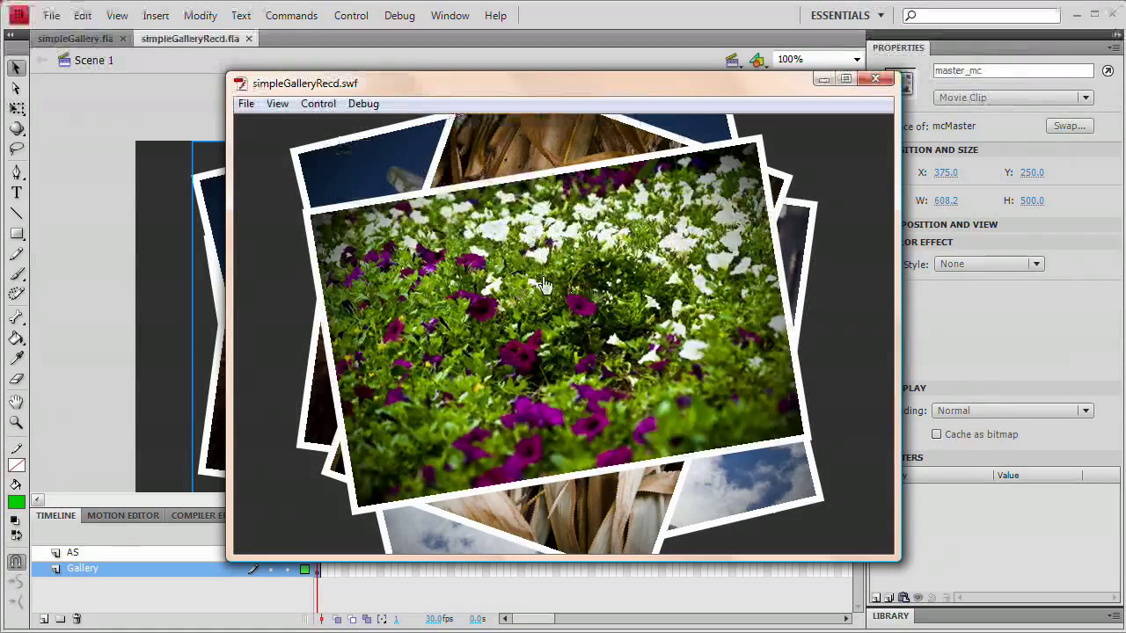
pyautogui.click(543, 284)
pyautogui.click(577, 289)
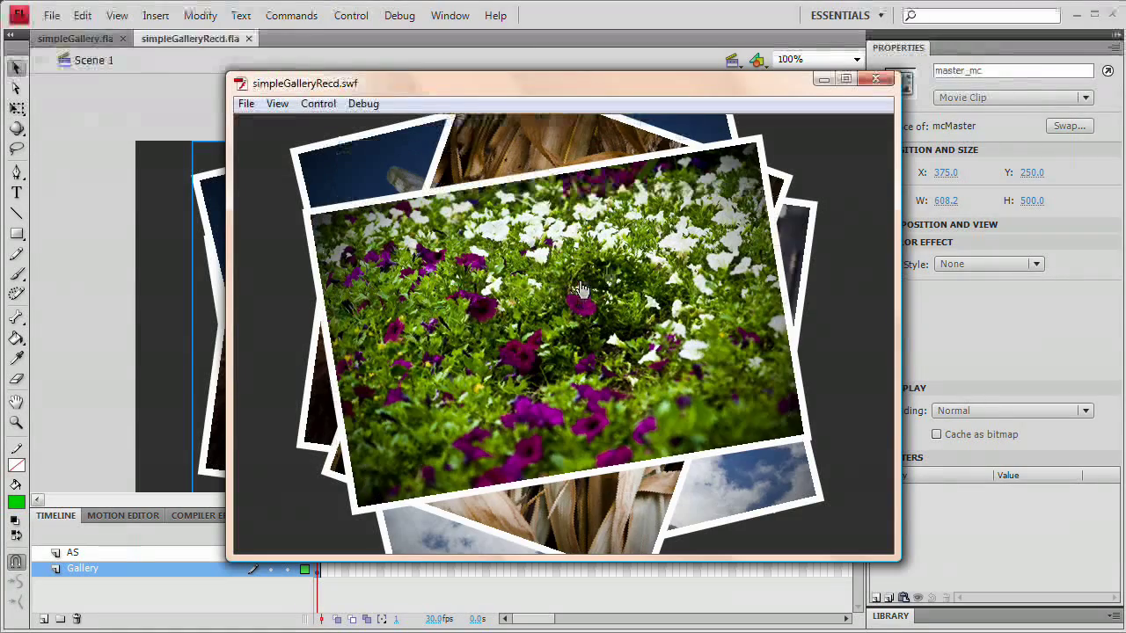
pyautogui.click(876, 83)
pyautogui.click(876, 83)
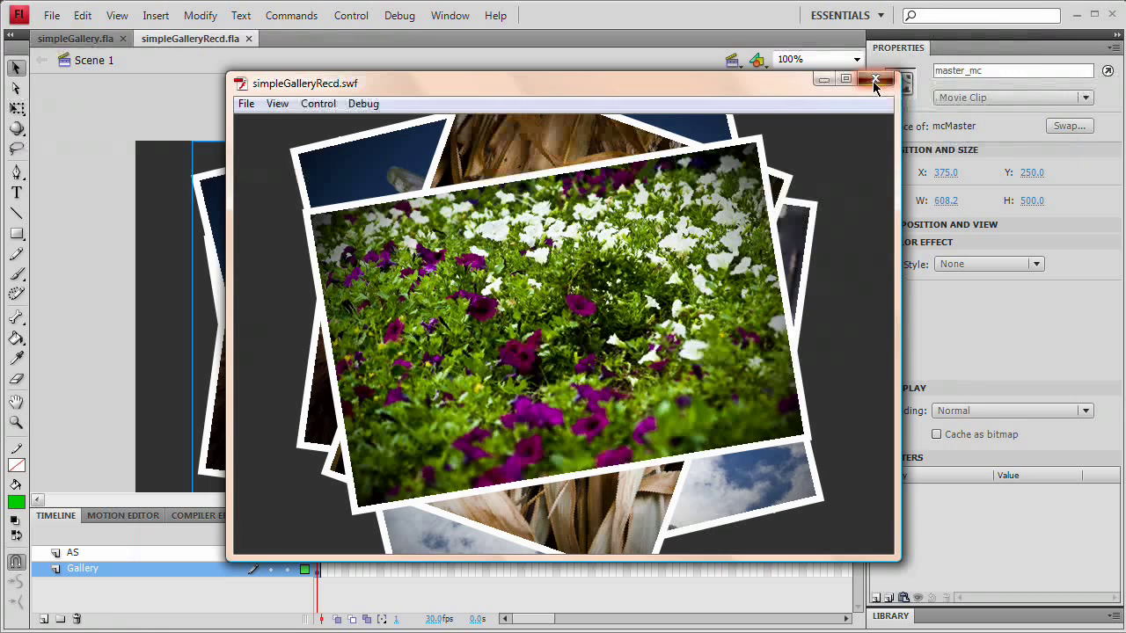
pyautogui.click(876, 84)
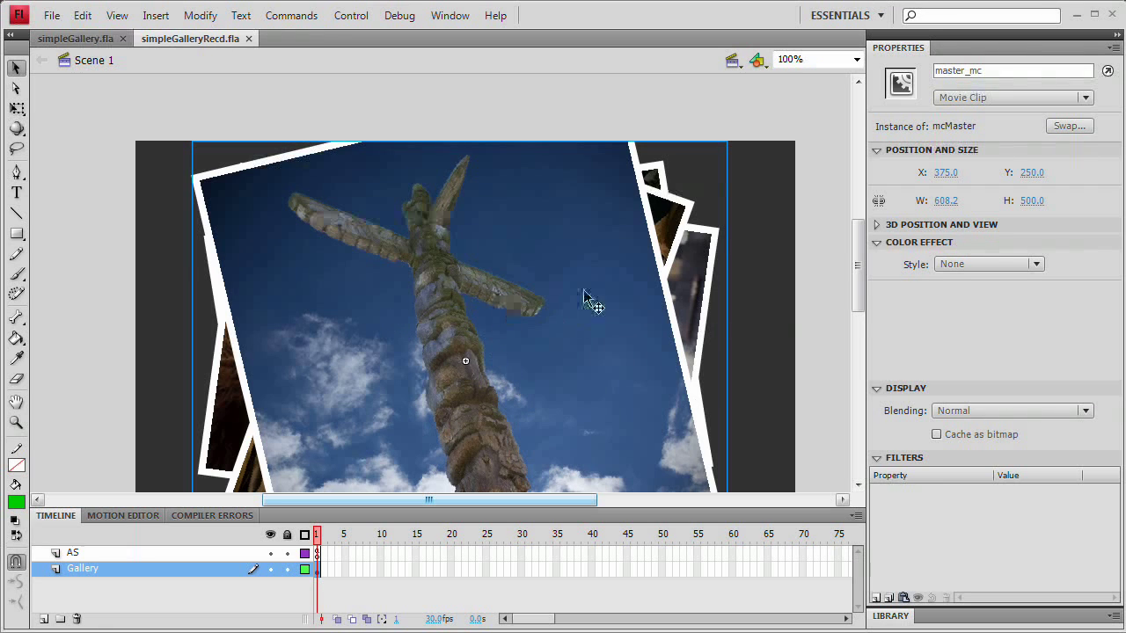
# - Collapse the timeline and recenter the gallery stage in the view
pyautogui.doubleClick(364, 517)
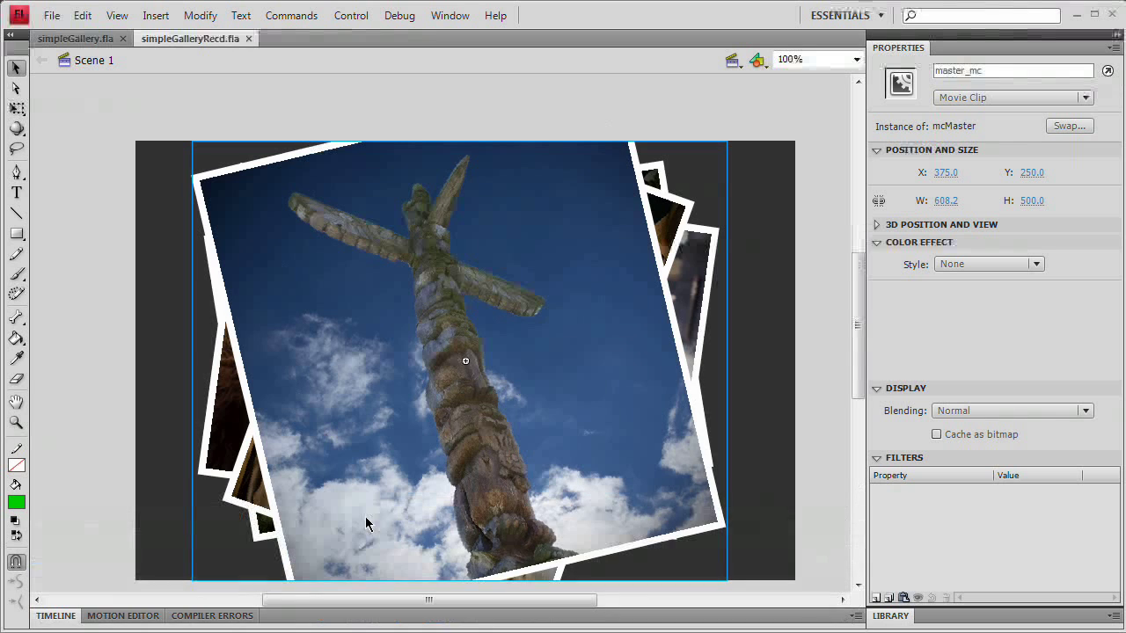
pyautogui.moveTo(537, 347); pyautogui.dragTo(549, 358)
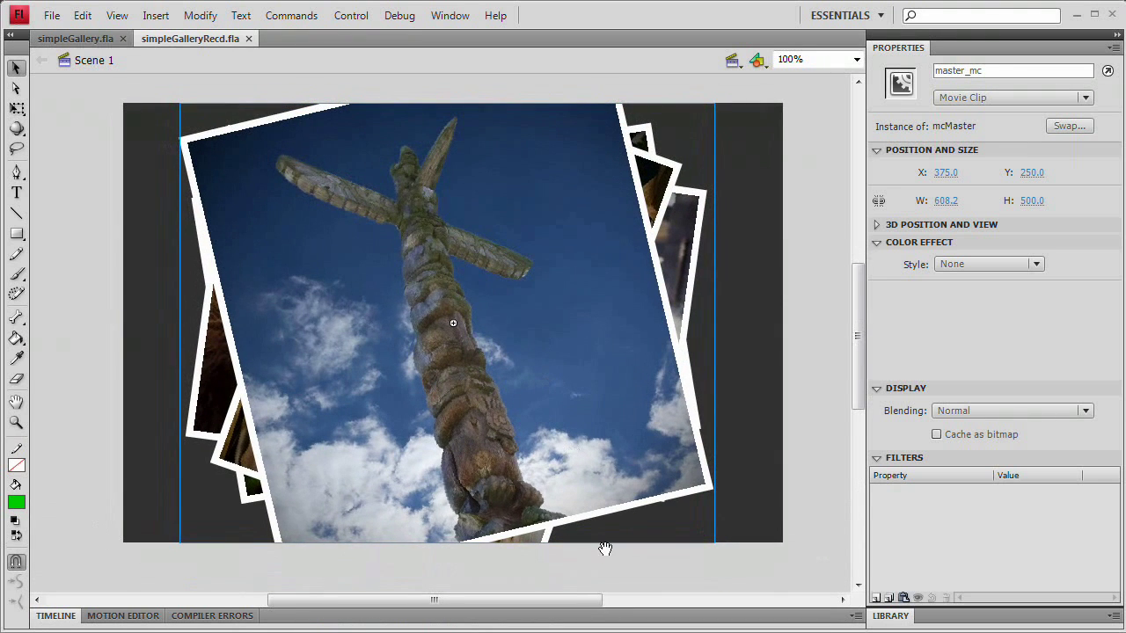